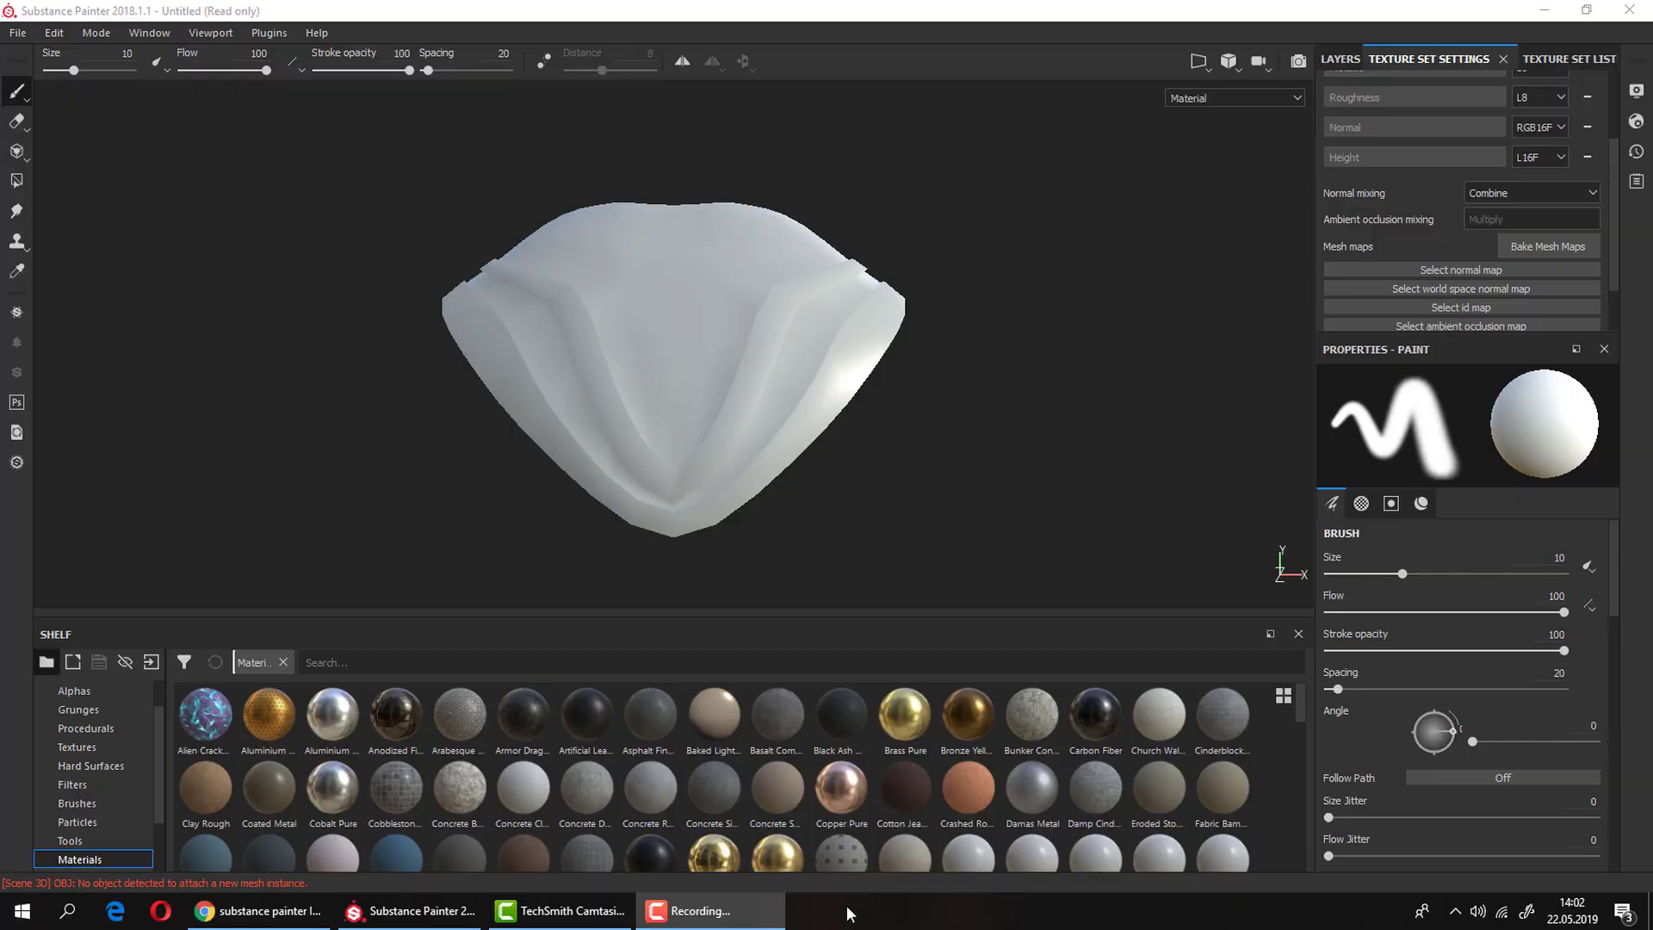
Switch from Substance Painter to the YouTube ID-assignment tutorial in Chrome.
click(765, 913)
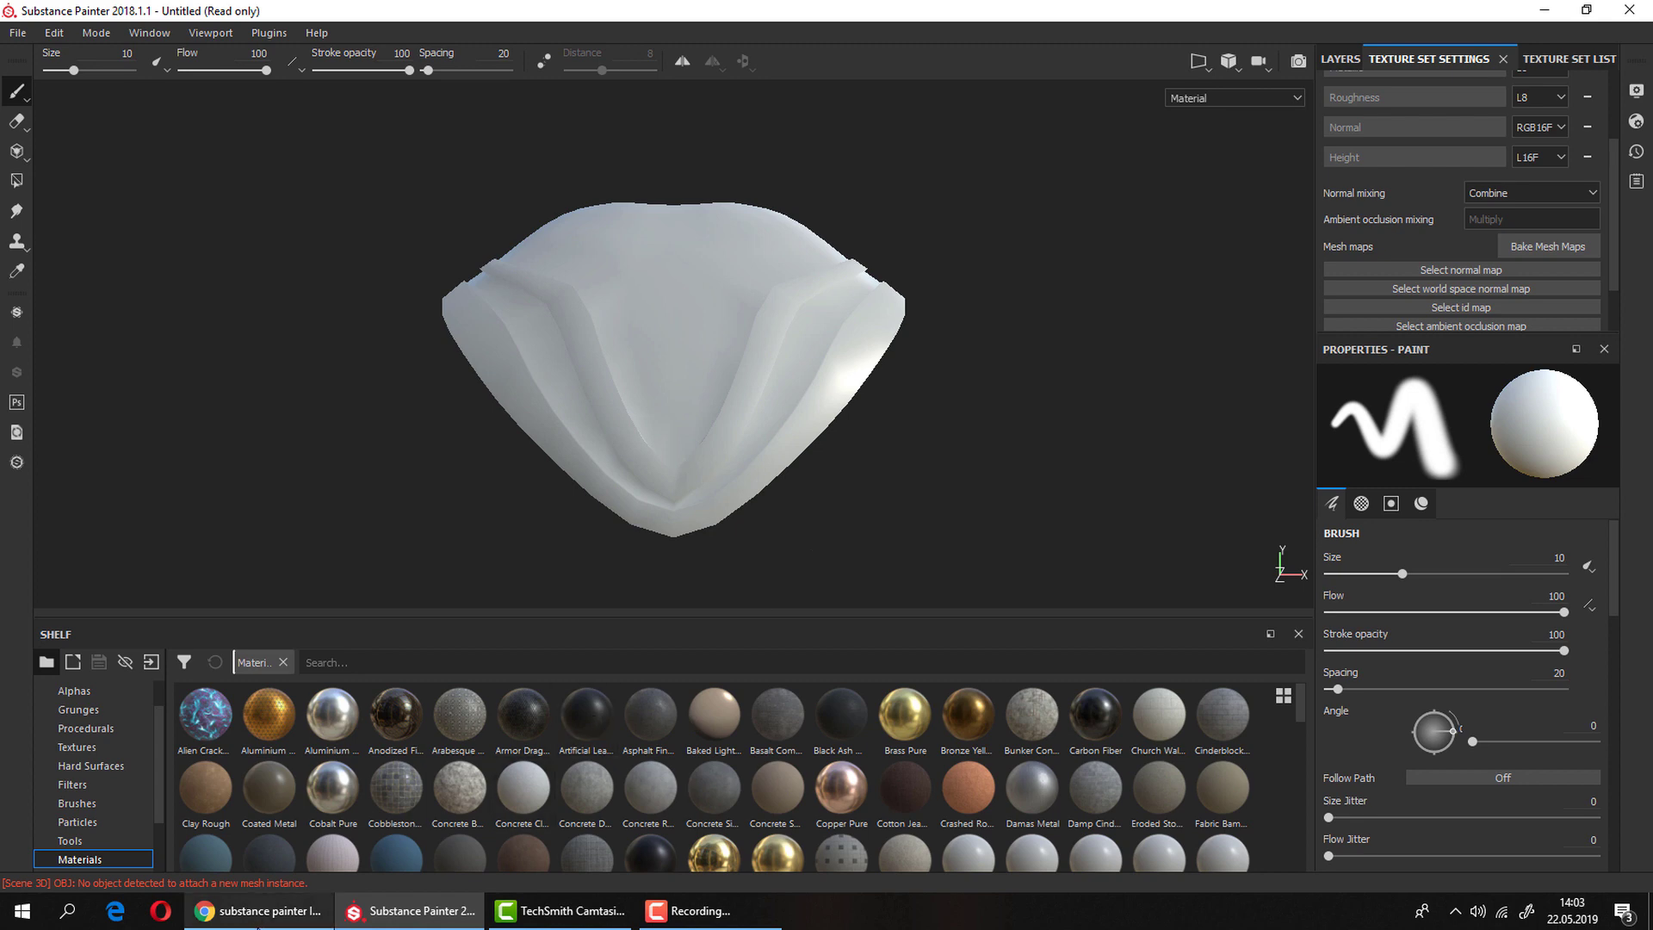
click(258, 910)
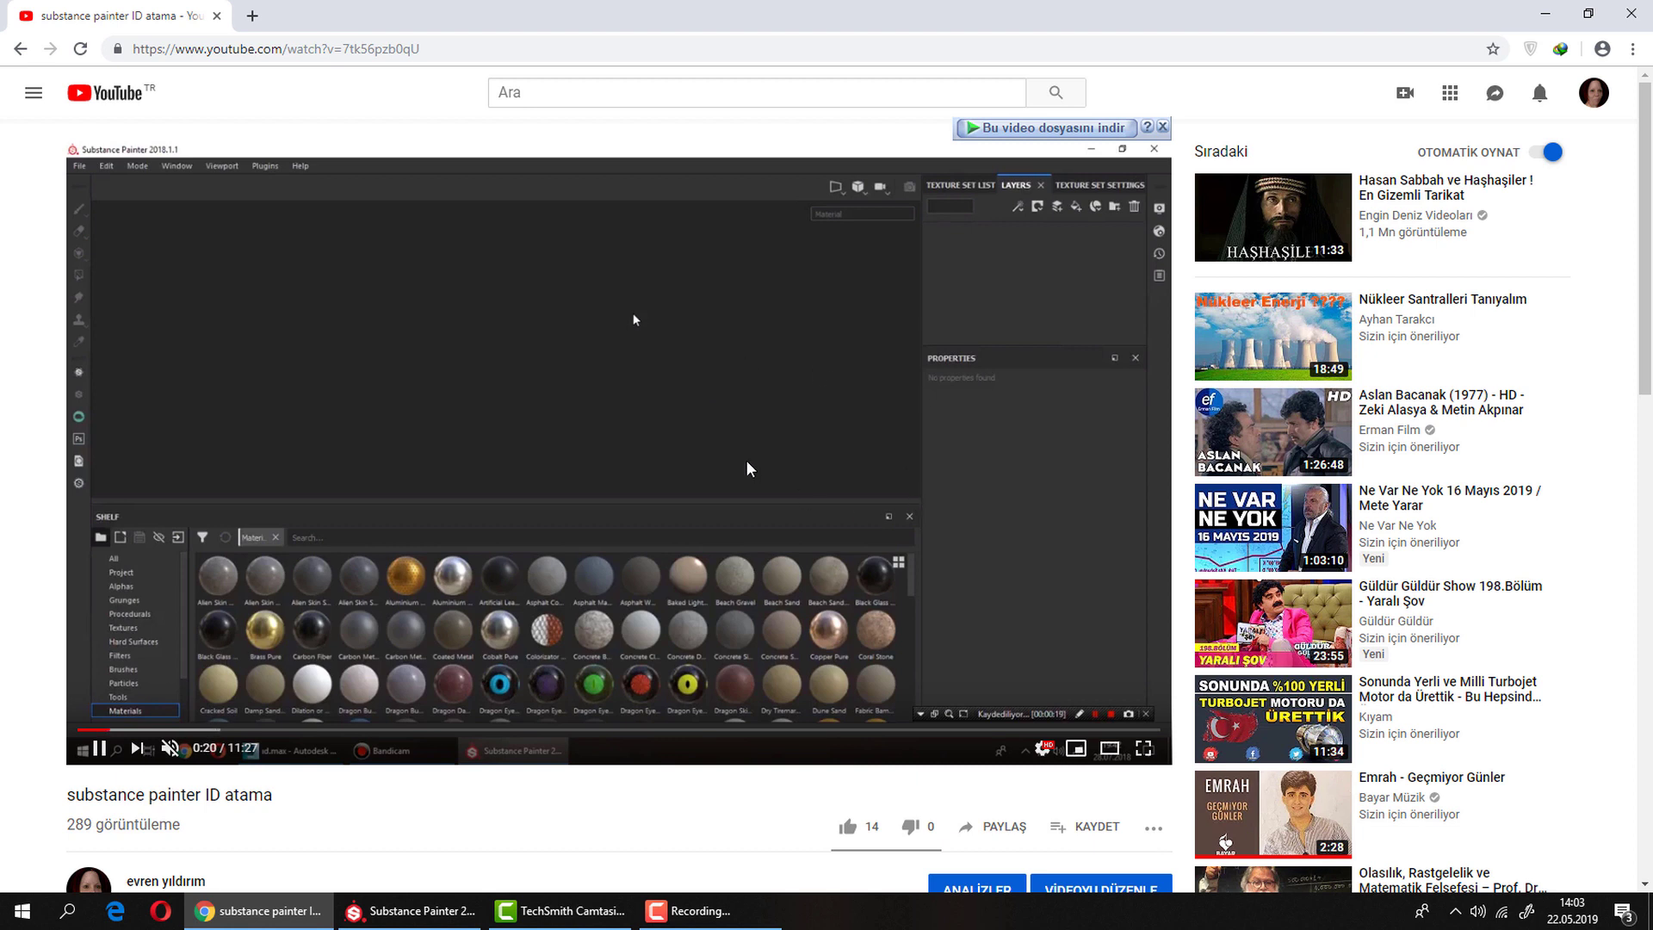
Skim the tutorial's 3ds Max material-ID section around 1:56 and 2:33, then close Chrome.
click(749, 469)
click(470, 731)
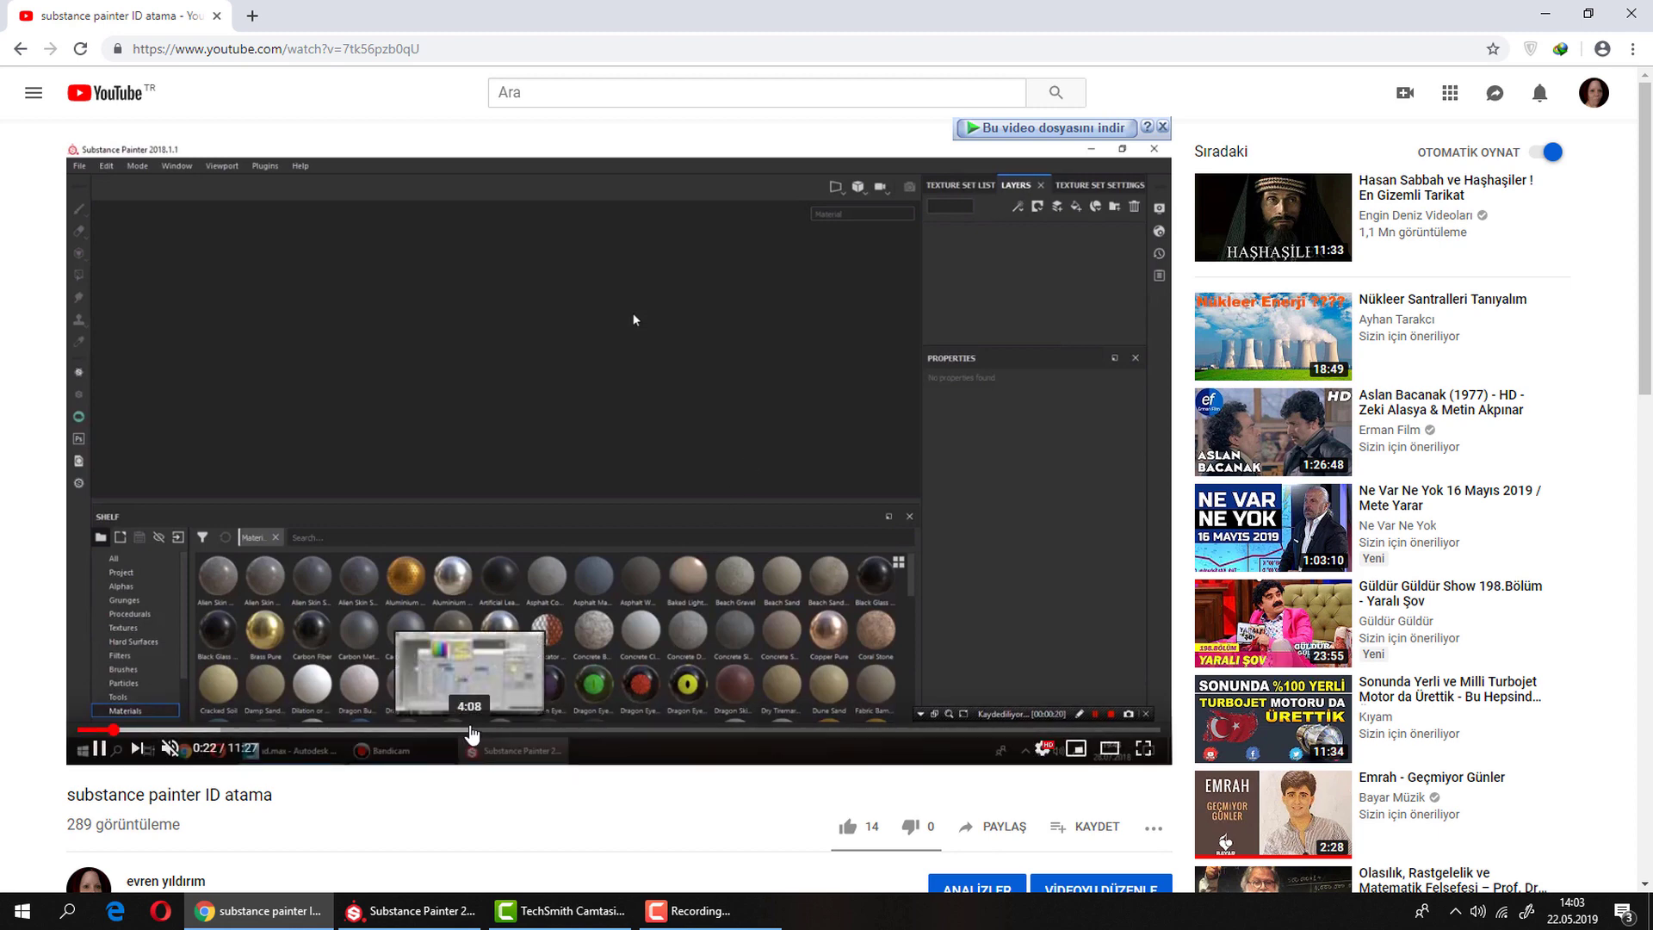
click(284, 730)
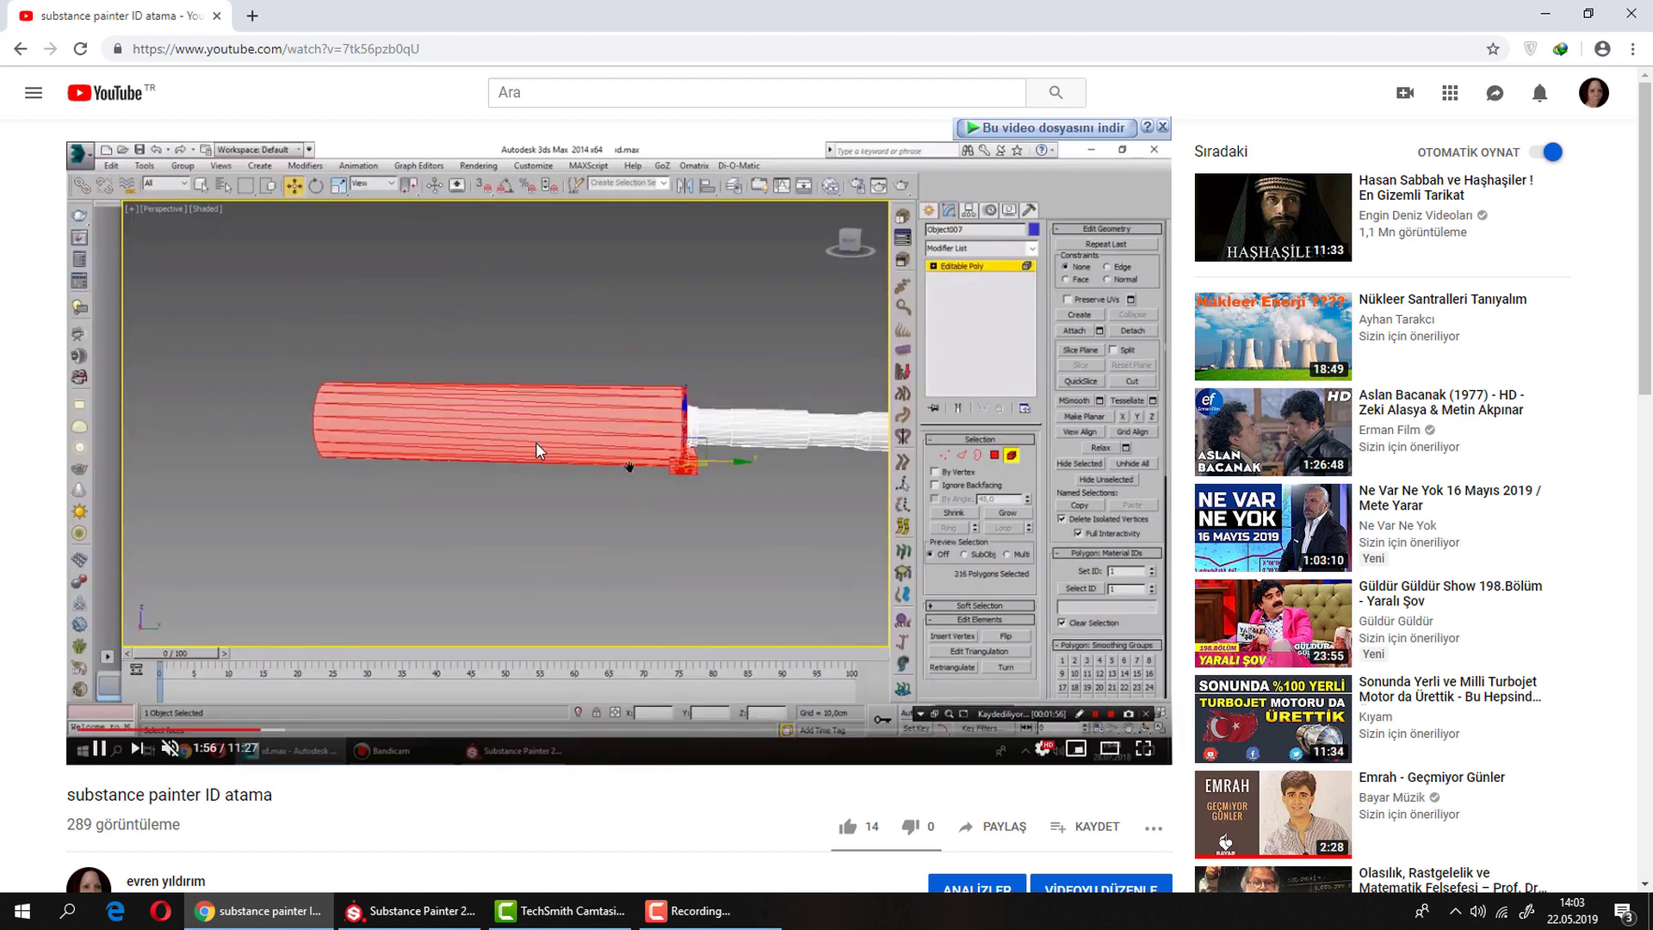
click(317, 730)
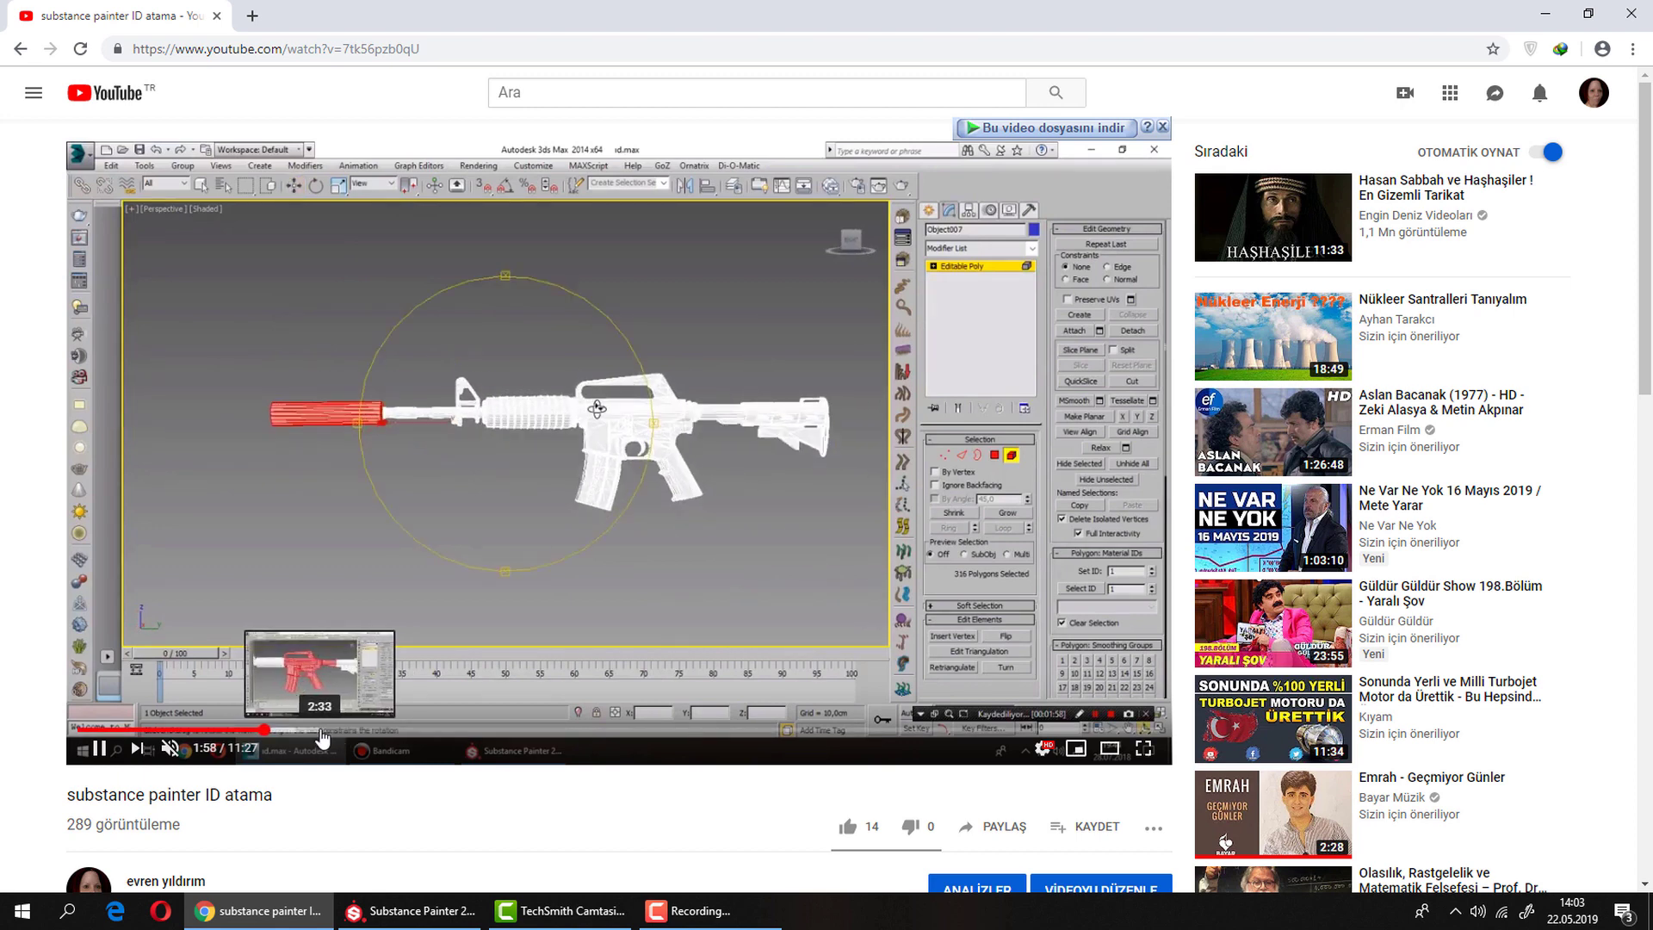
click(424, 573)
click(620, 437)
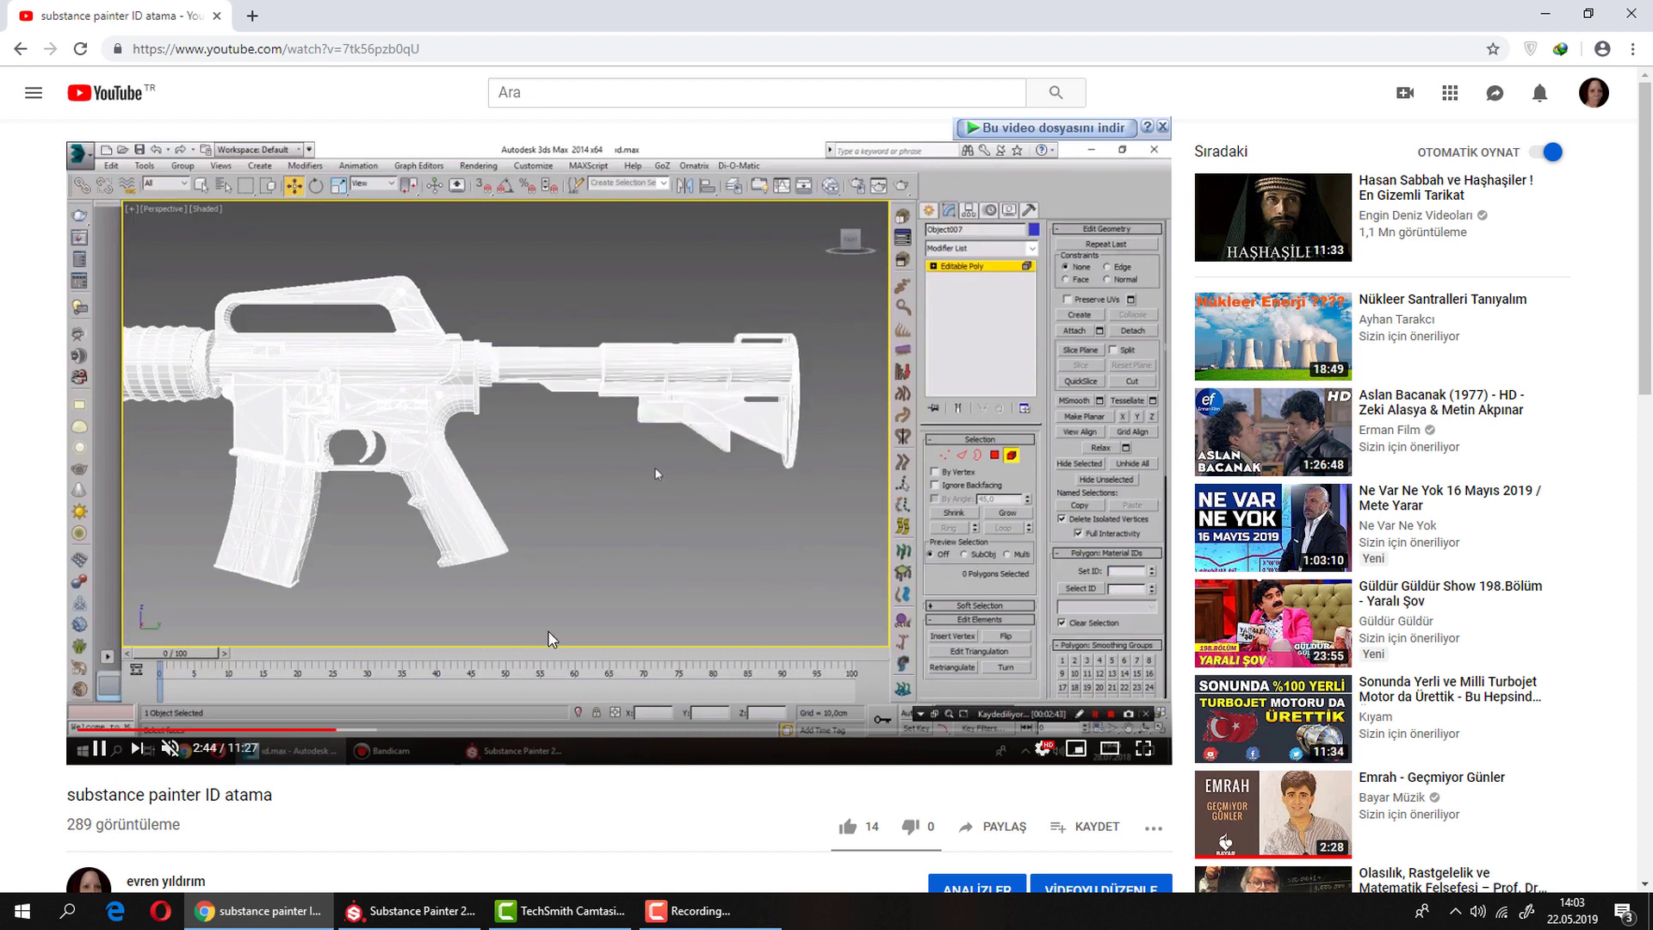
click(1630, 13)
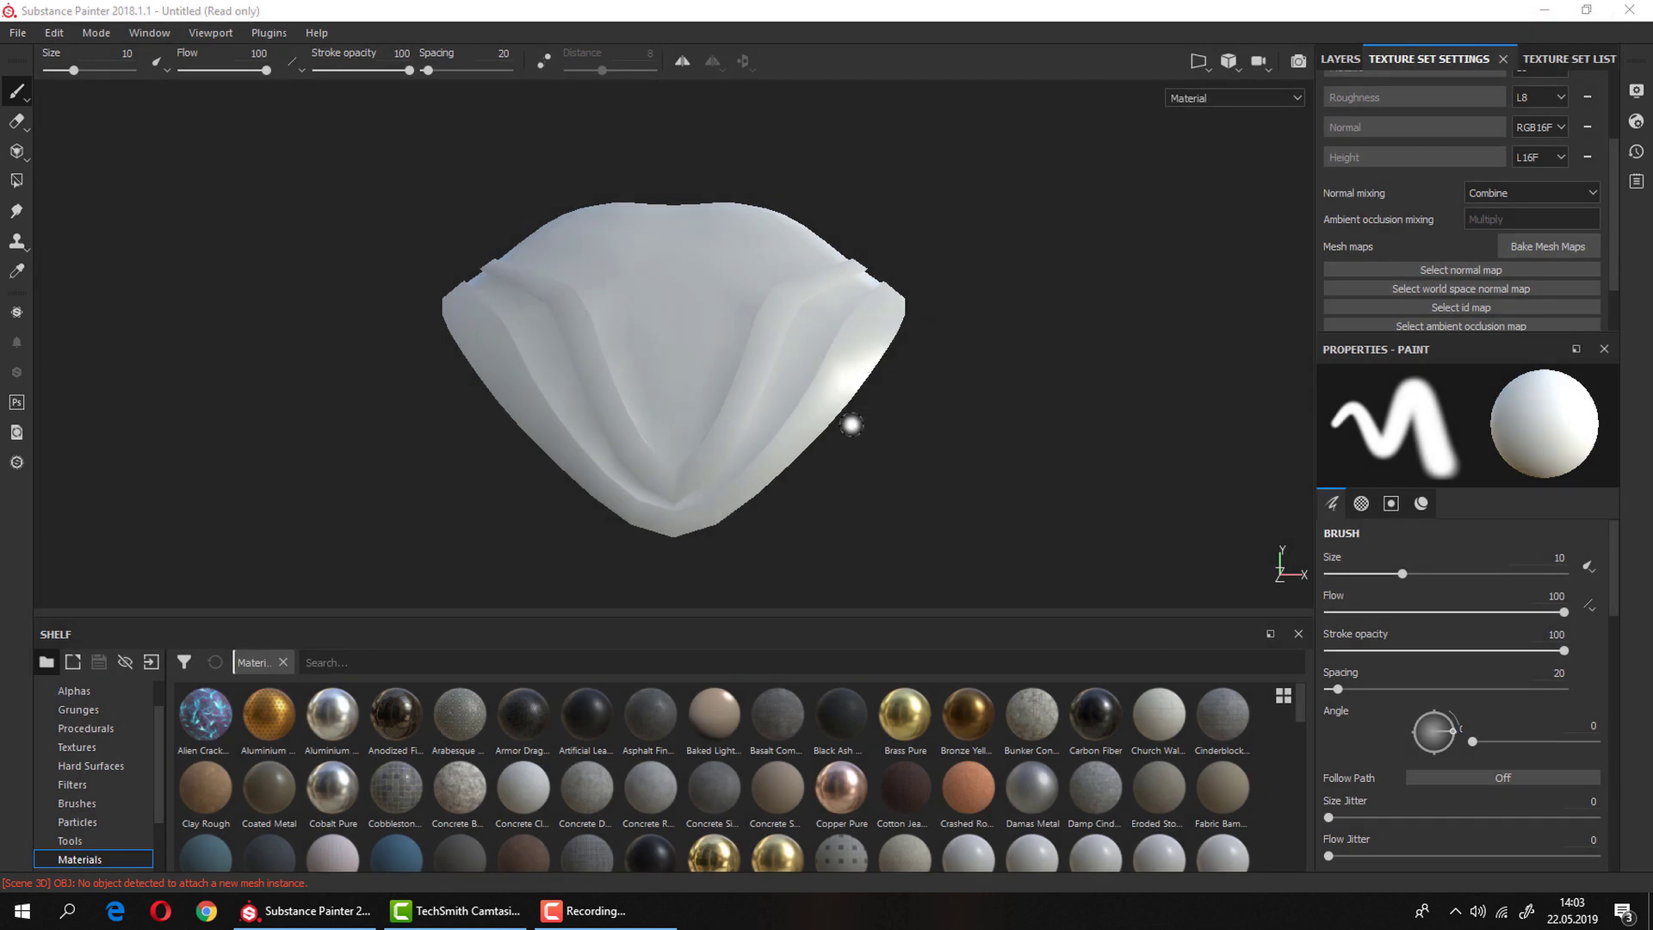
mouse_move(930, 379)
alt+mouse_down()
mouse_move(519, 418)
mouse_move(971, 424)
mouse_move(920, 381)
mouse_move(999, 421)
mouse_move(982, 391)
alt+mouse_up()
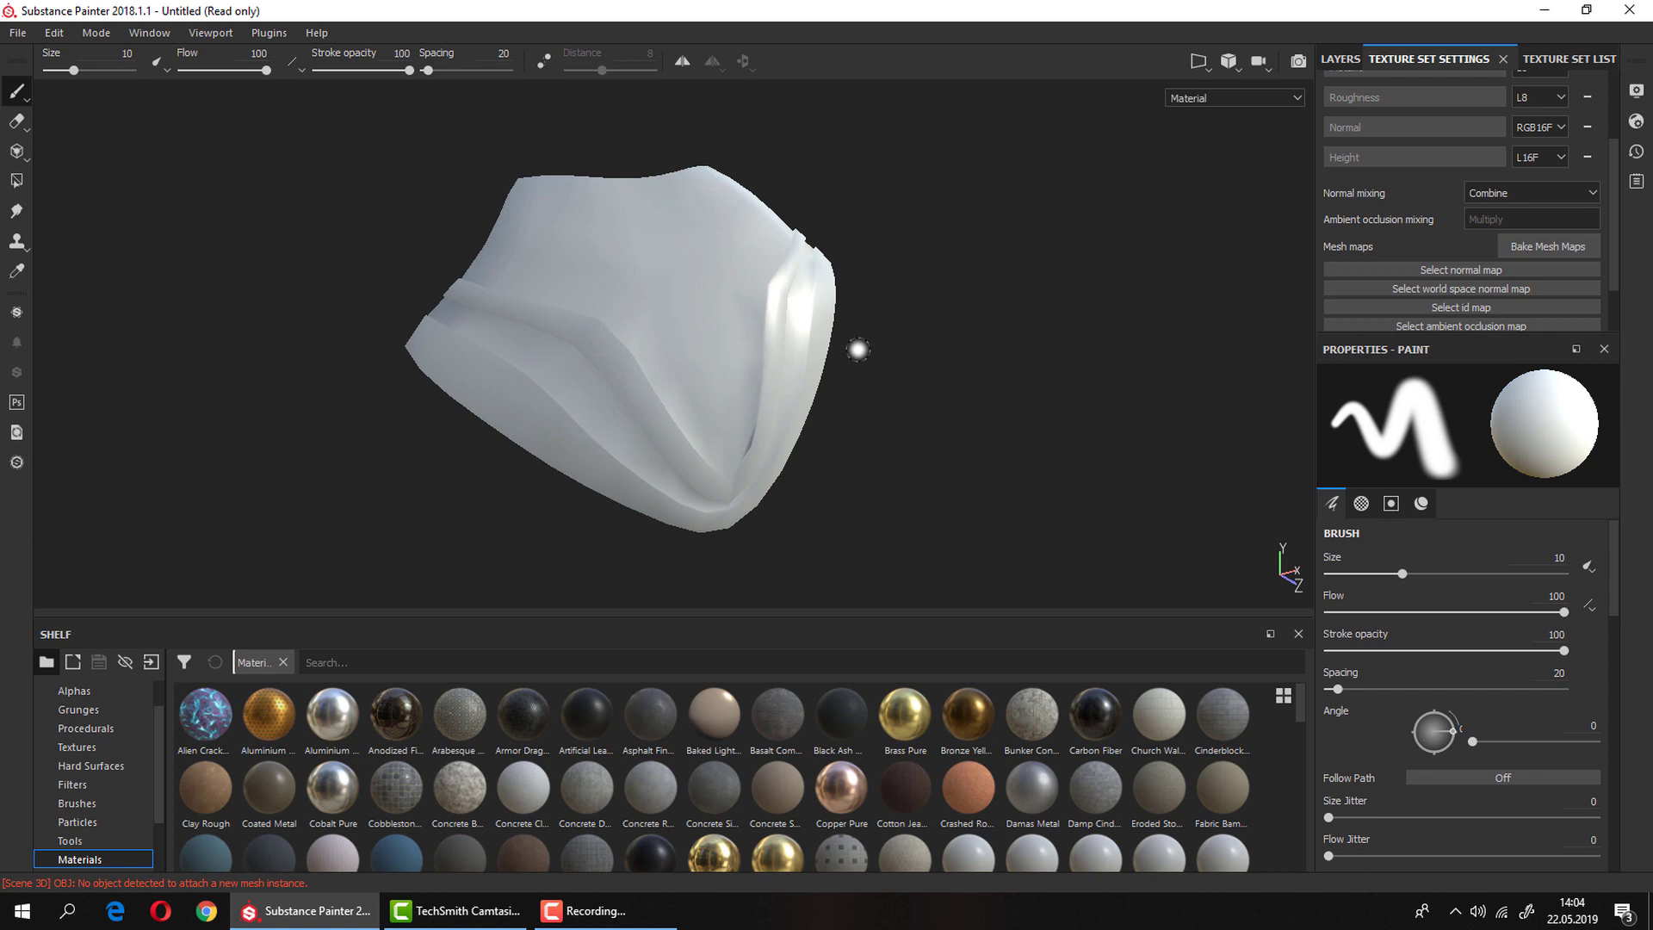
mouse_move(857, 349)
alt+mouse_down()
mouse_move(827, 321)
mouse_move(657, 284)
mouse_move(344, 547)
alt+mouse_up()
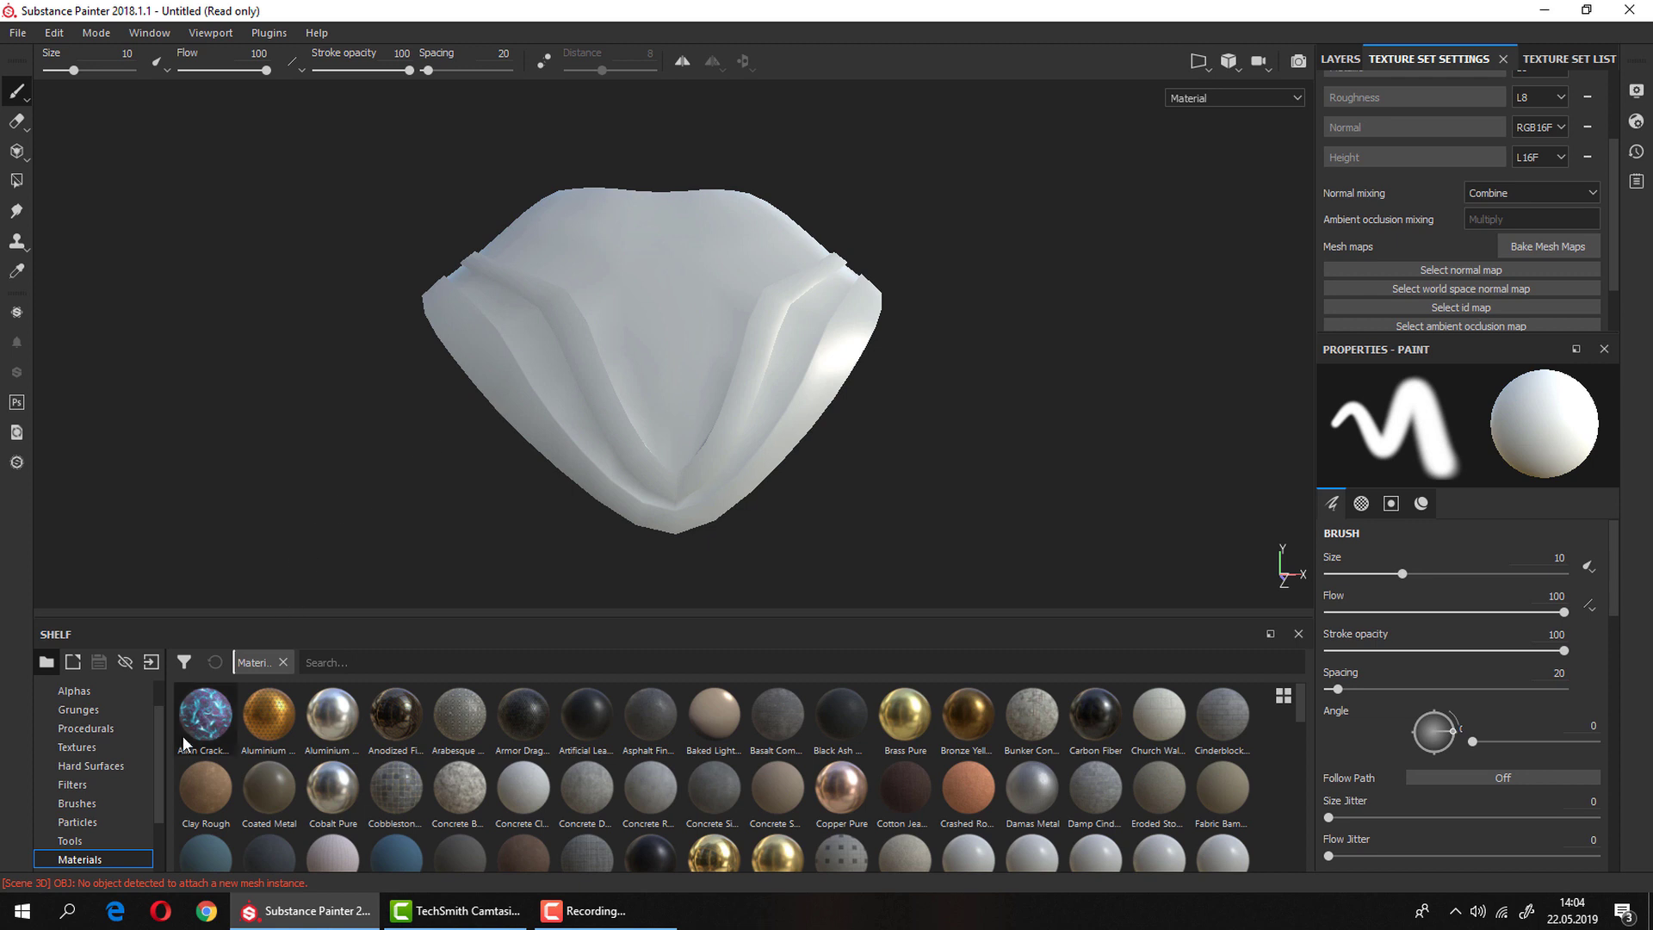
Test the ayak tabani smart material on the plate, then undo it.
scroll(153, 768, down, 2)
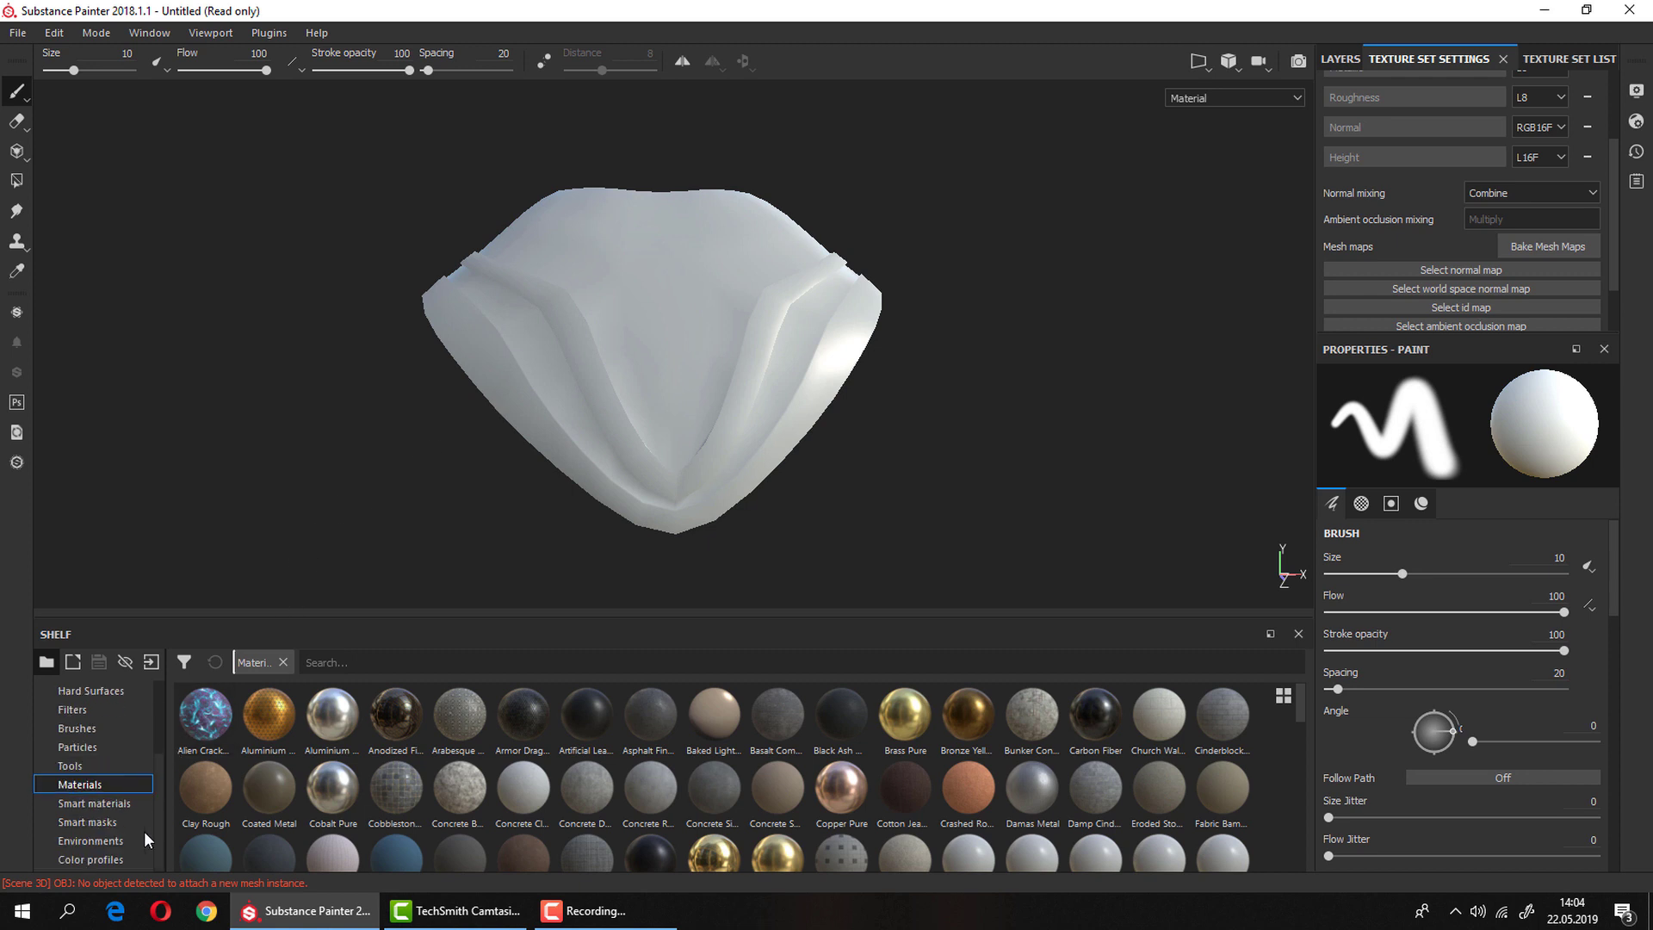
click(108, 802)
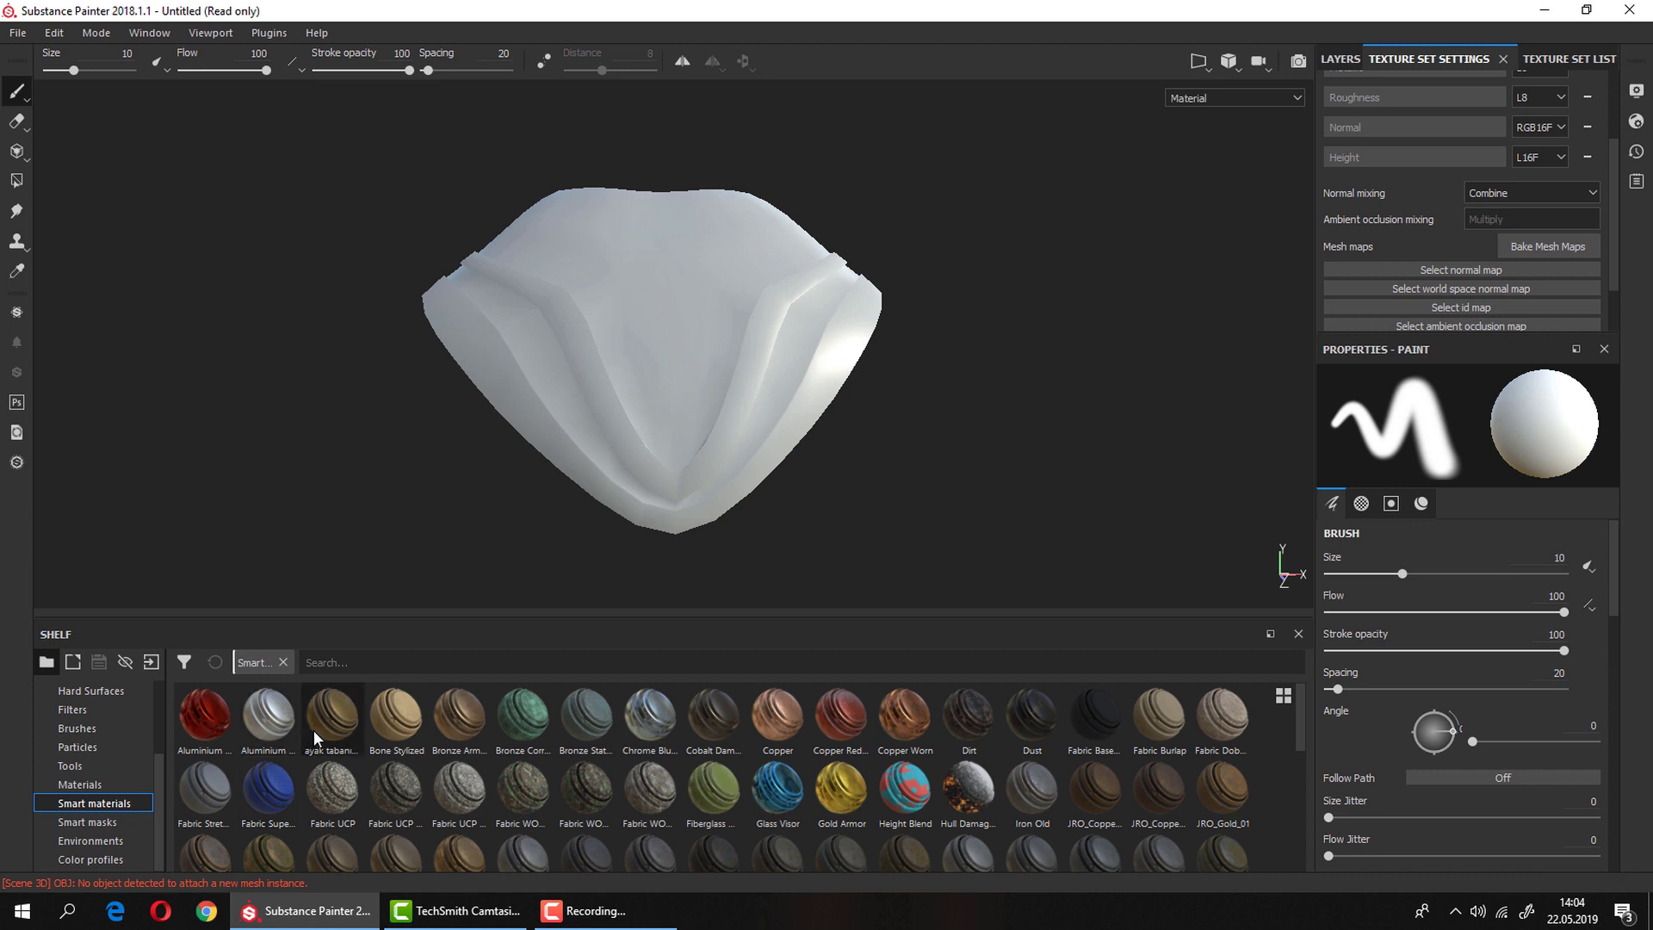
drag(314, 730, 600, 454)
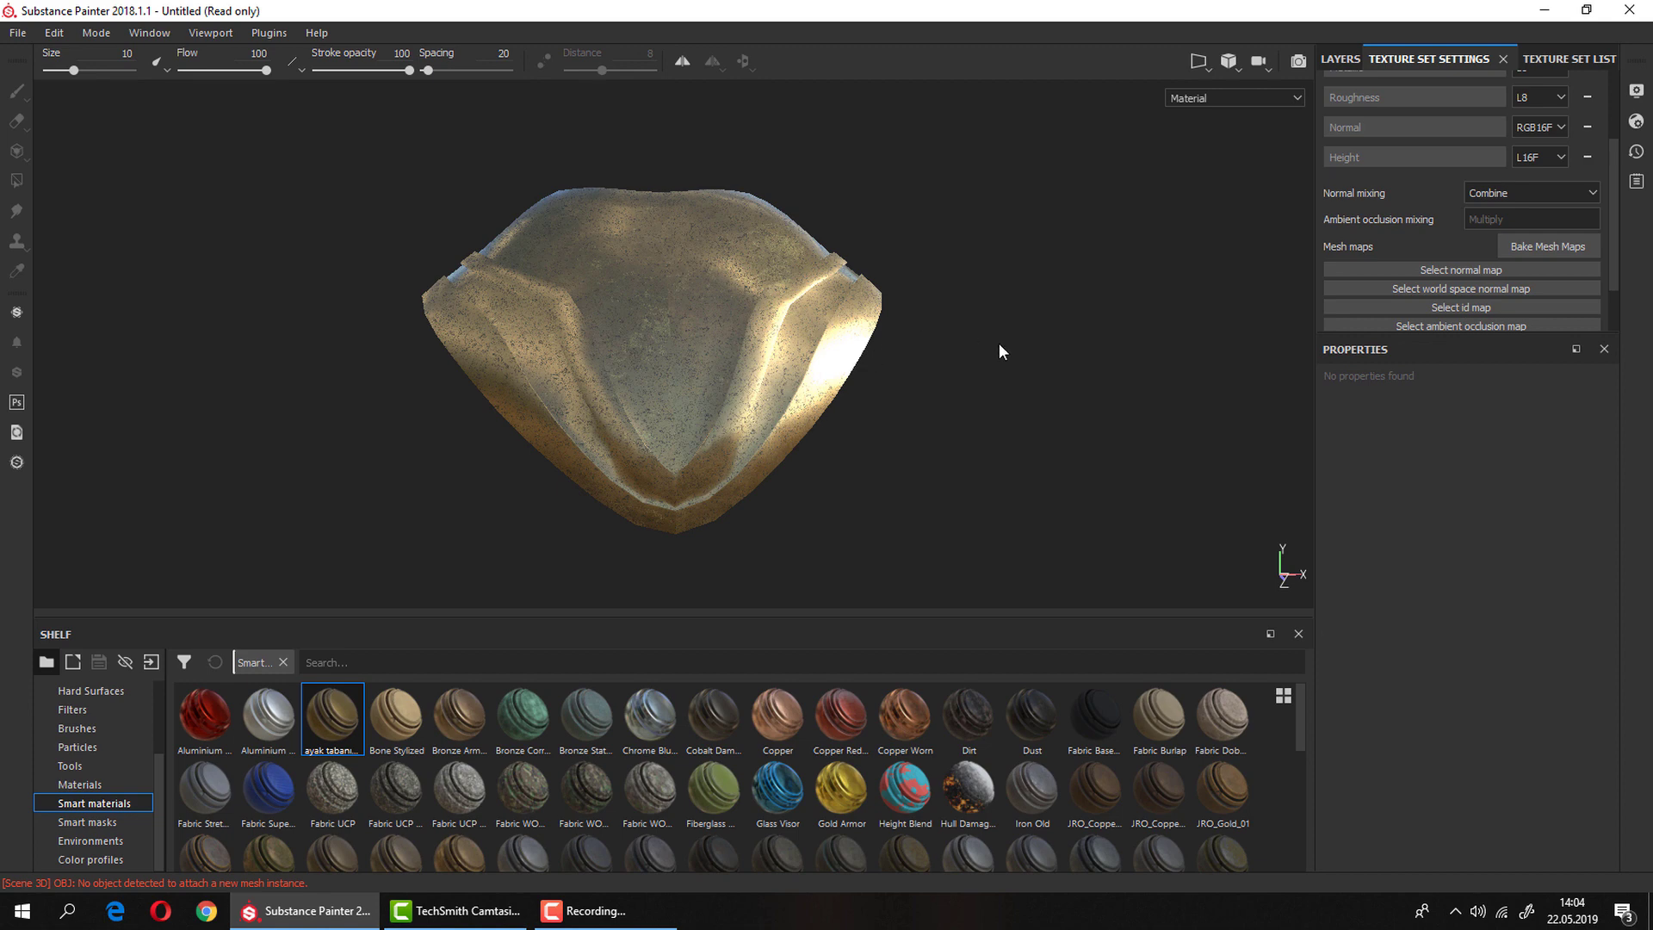
alt+drag(998, 346, 816, 336)
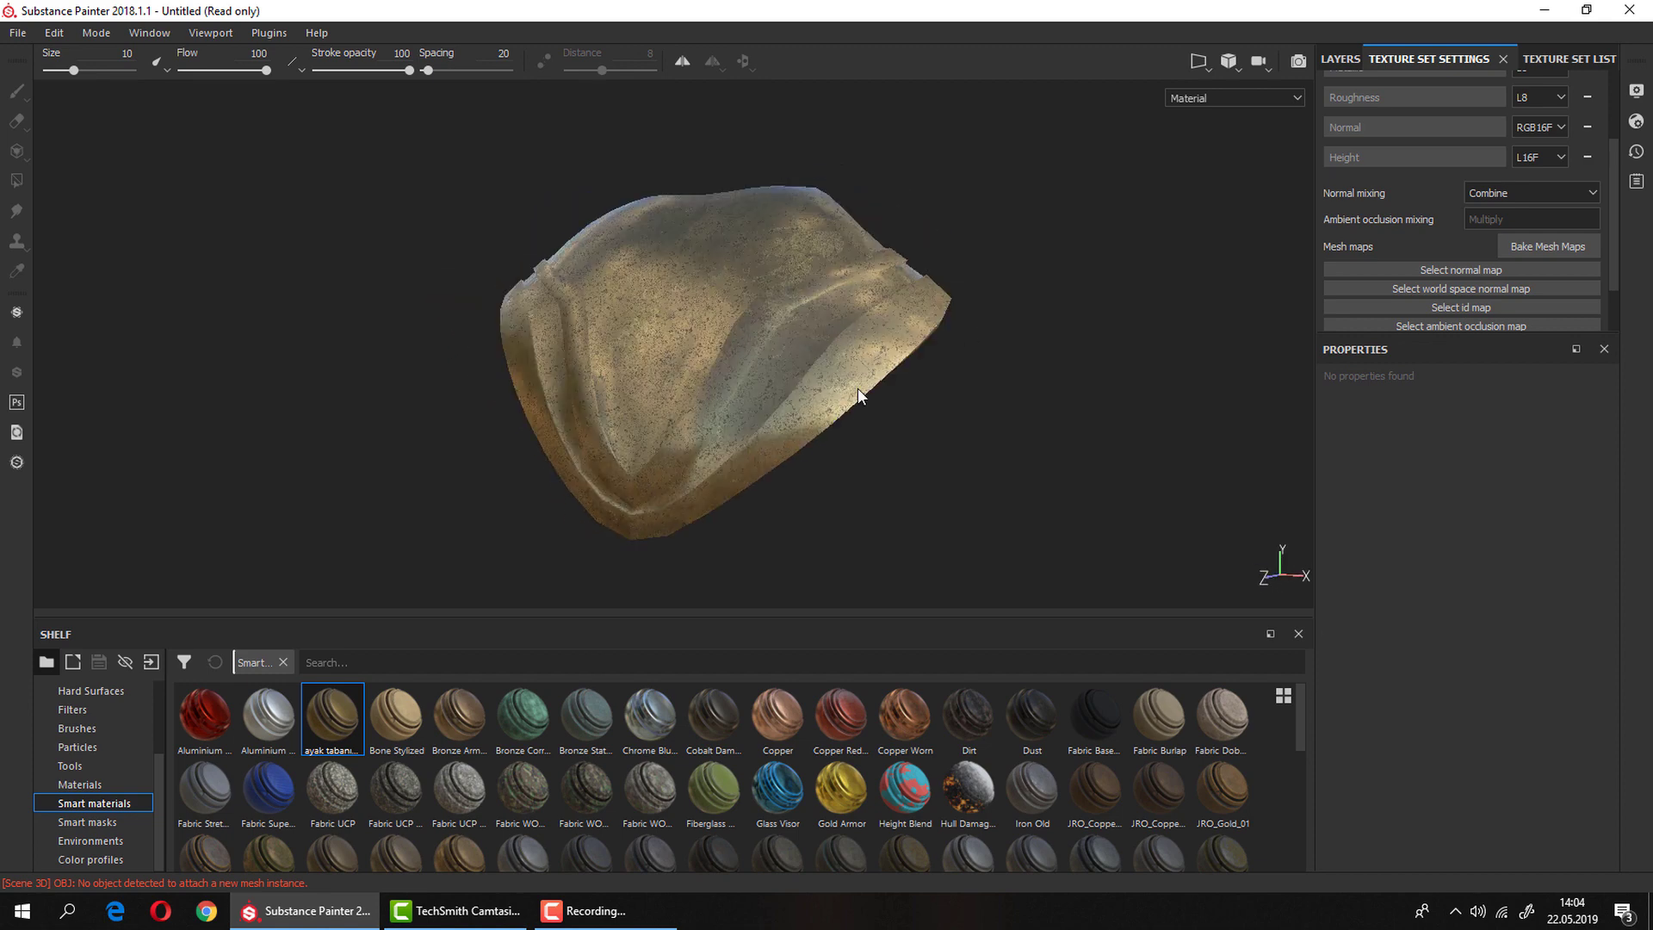
key(ctrl+z)
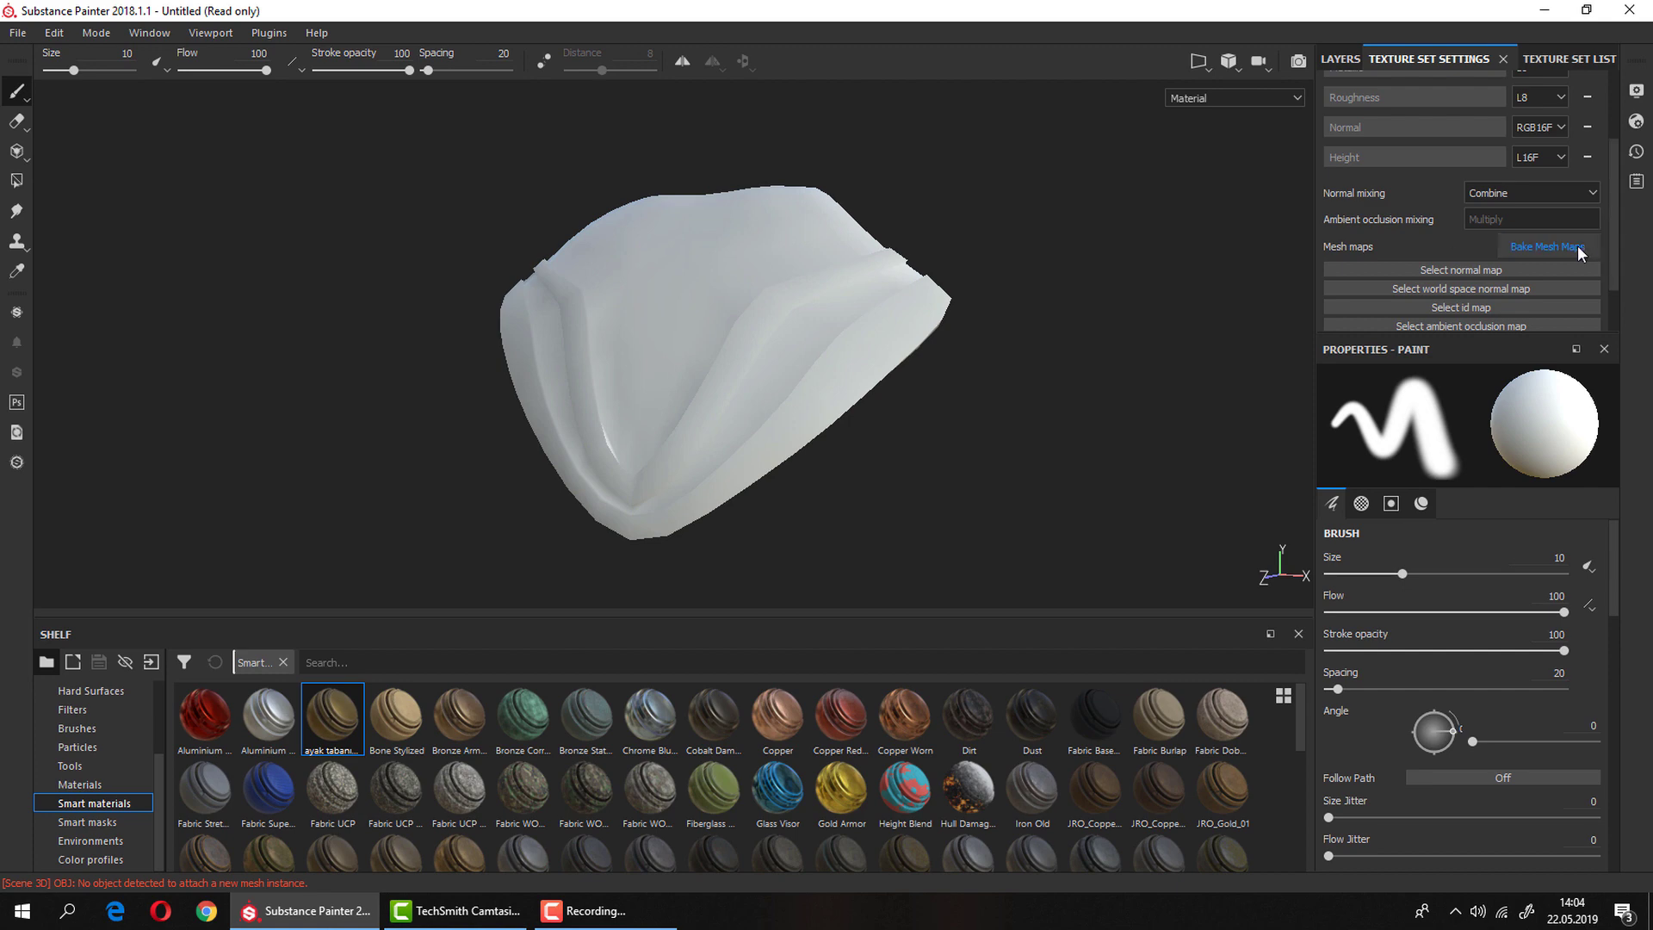
Load the Gögüs high-poly mesh into the mesh map baker.
click(1577, 246)
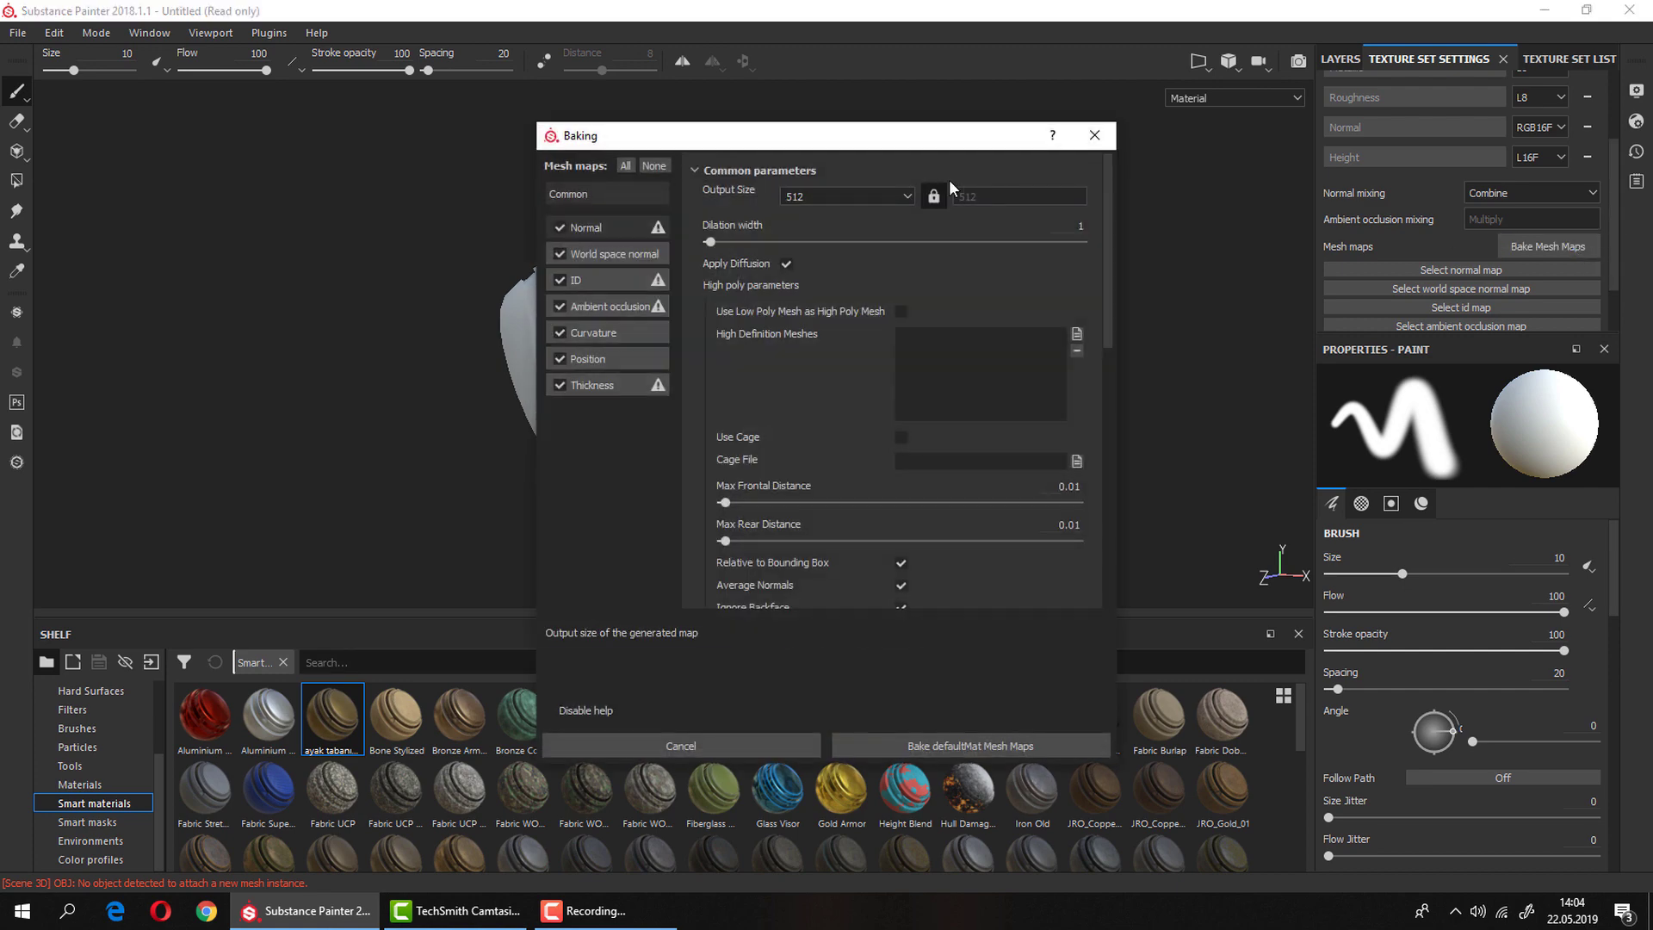
click(1076, 333)
click(643, 301)
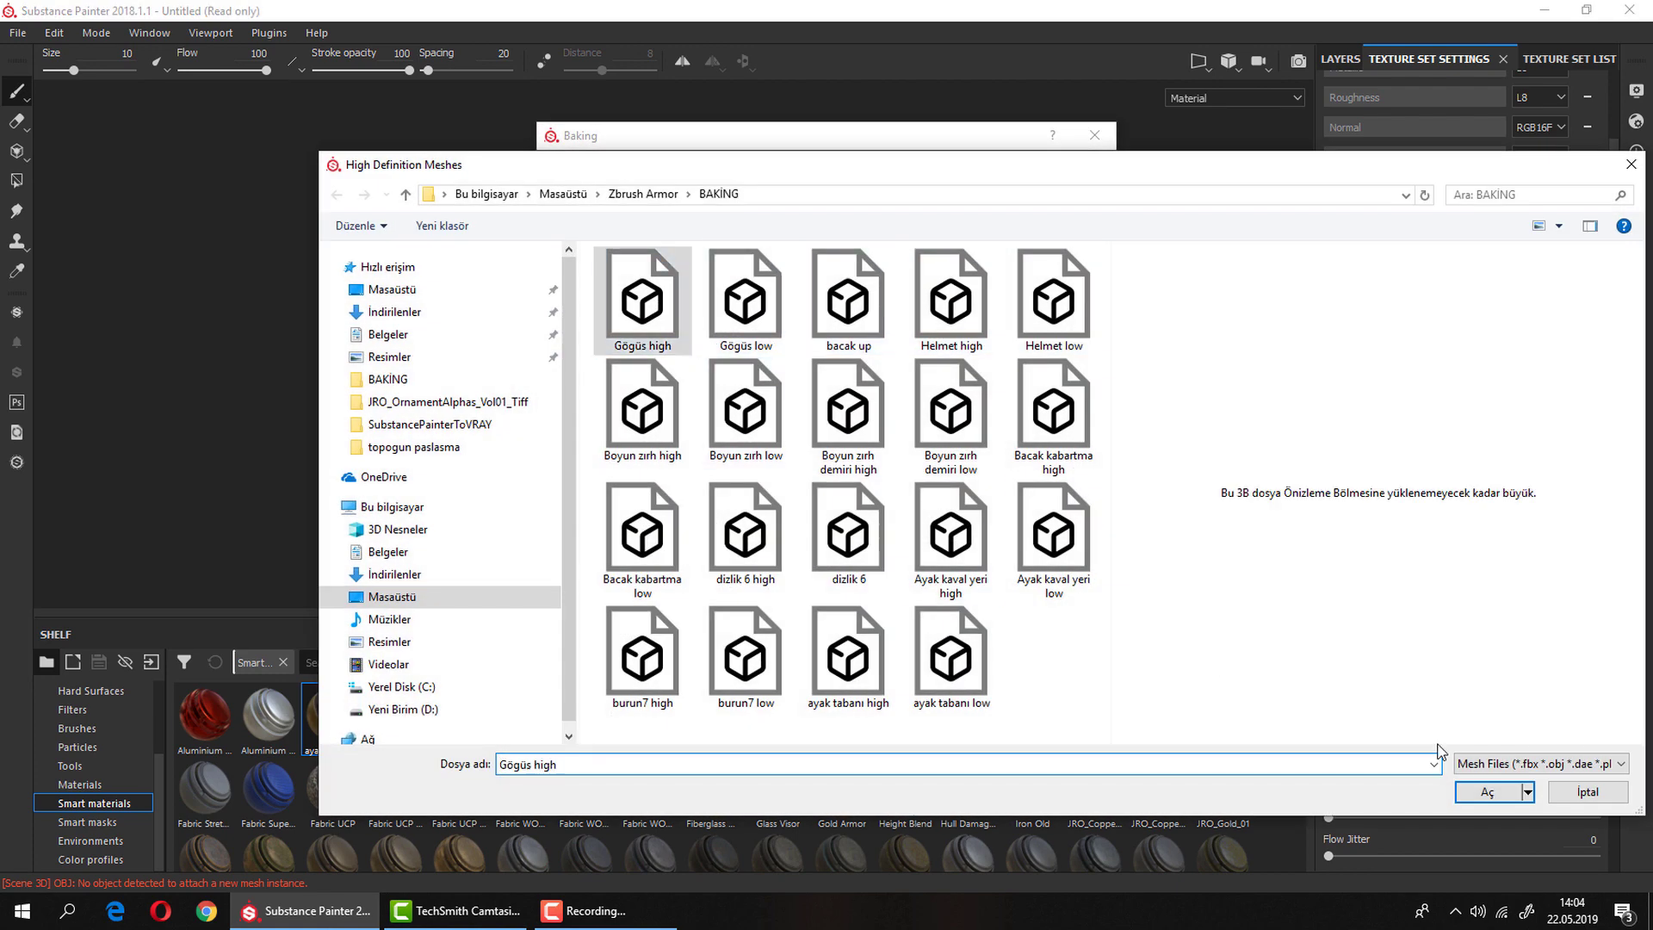
click(1487, 791)
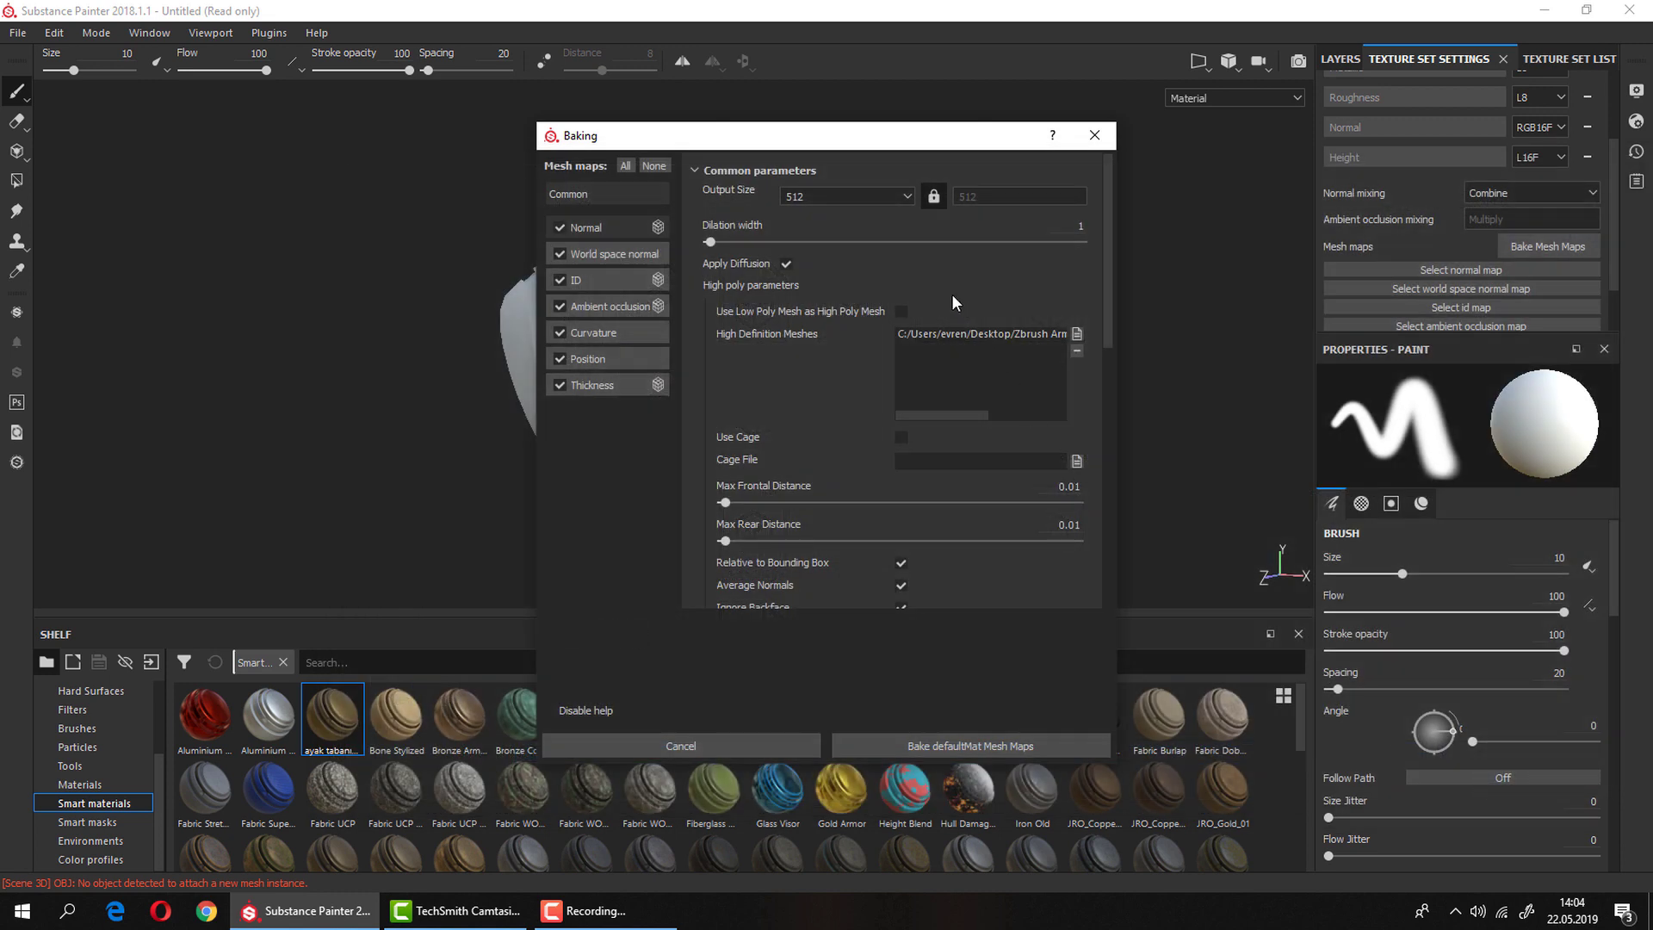
Bake at 2048 output size with high/low poly matched by mesh name.
click(902, 197)
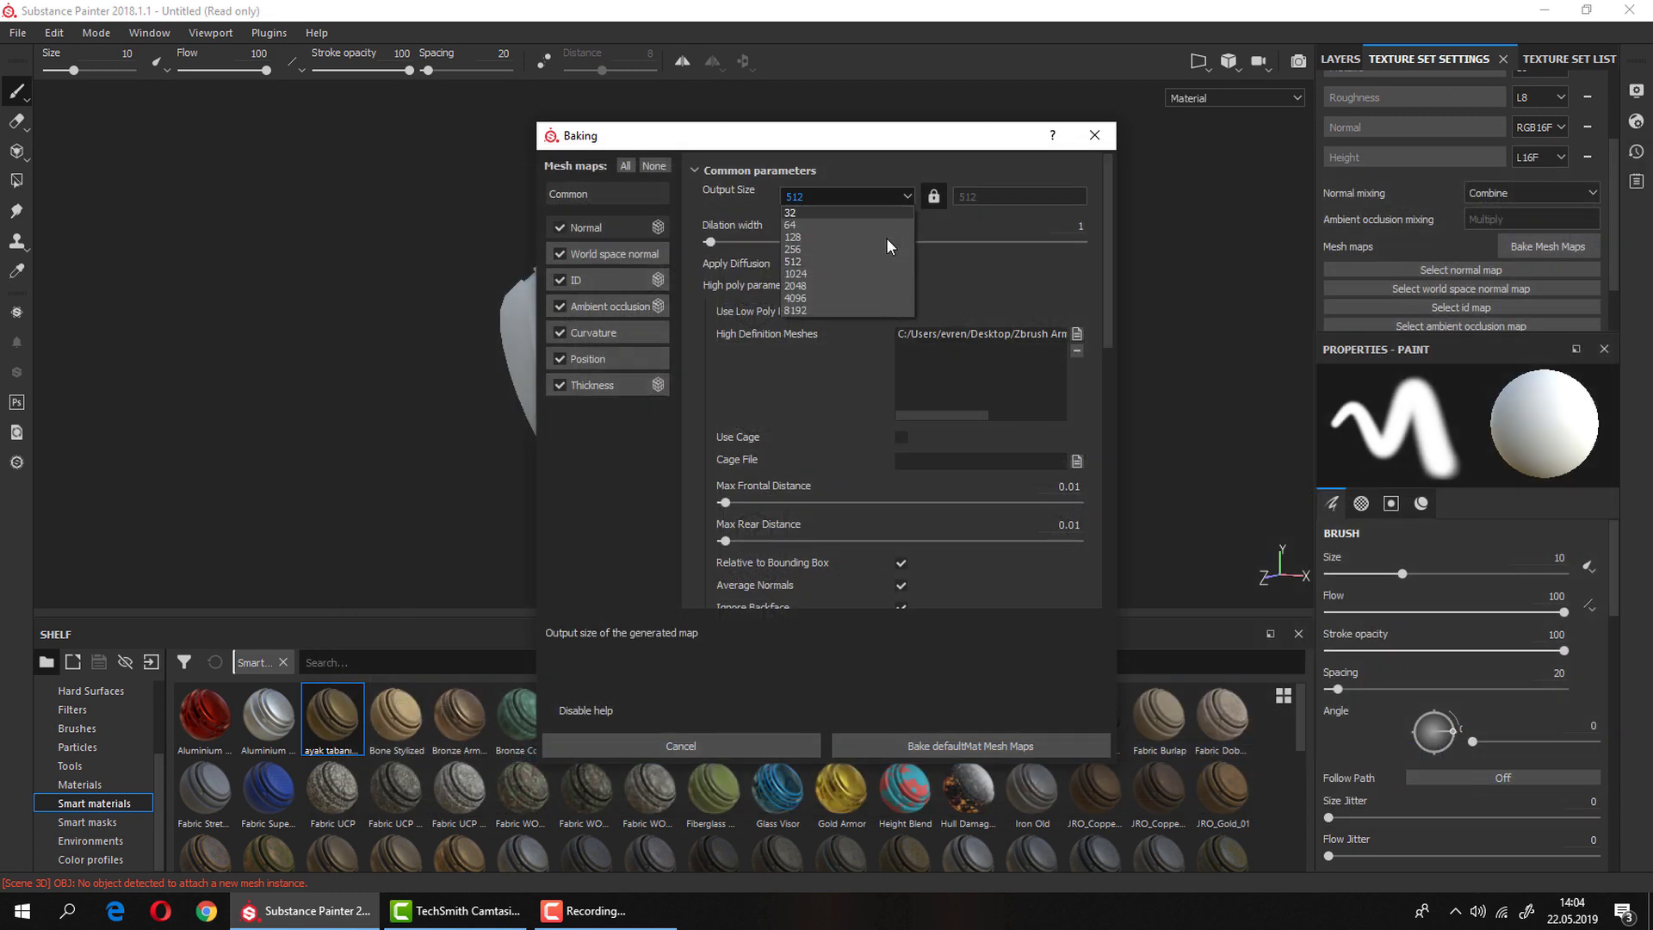
click(825, 284)
drag(1107, 323, 1103, 369)
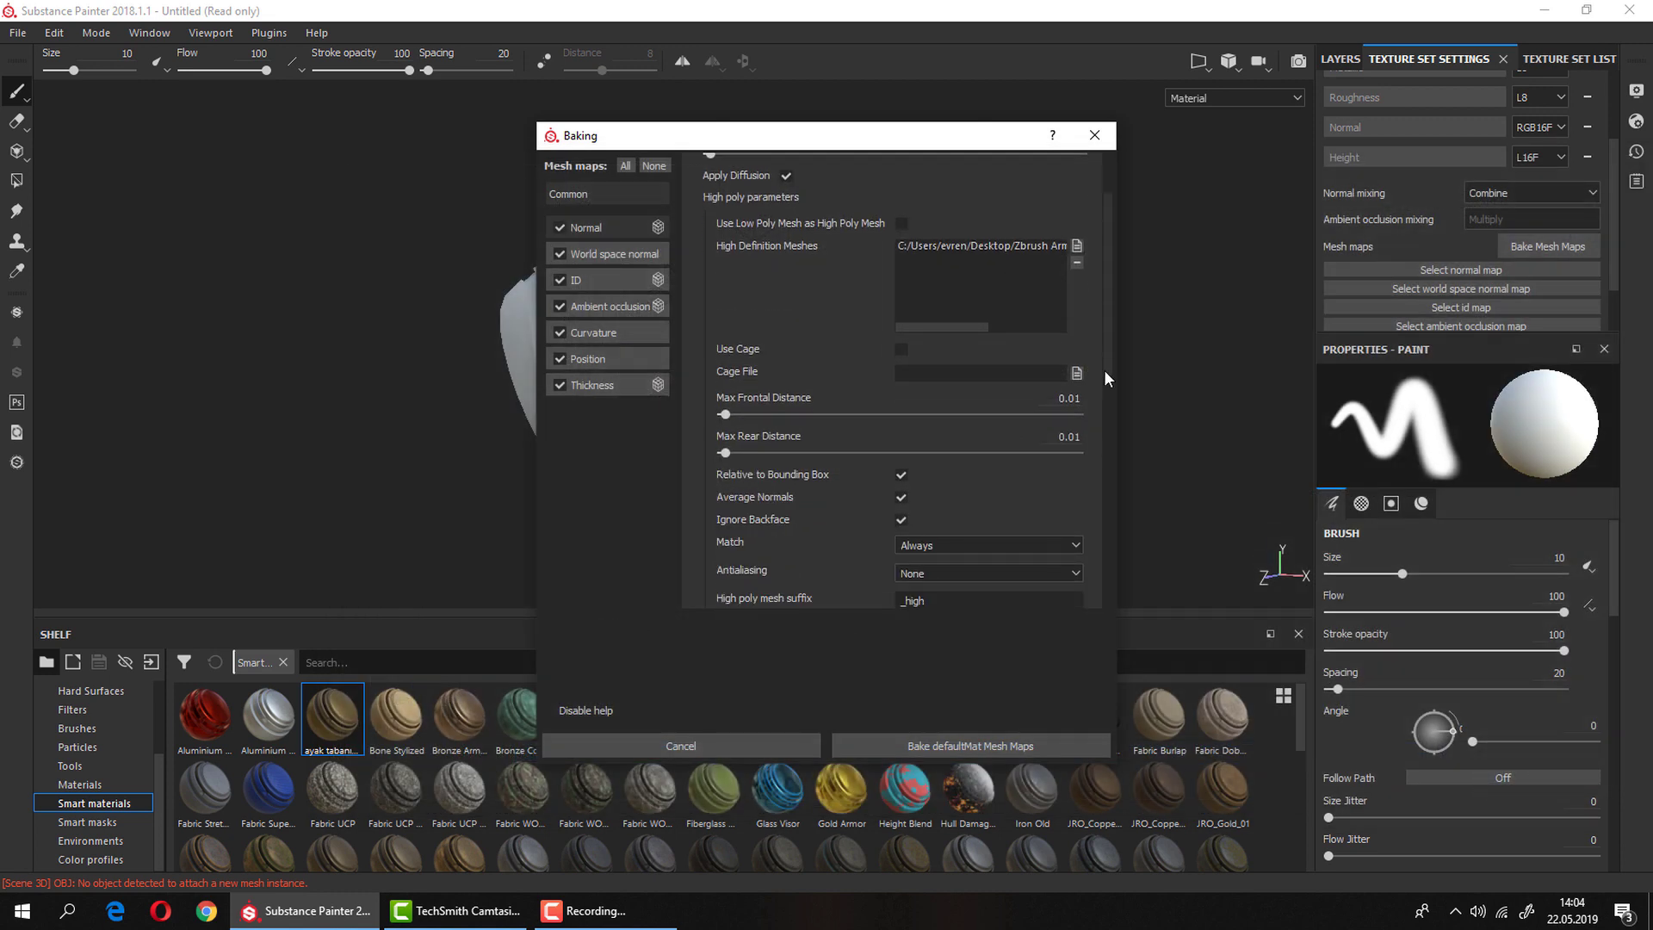
click(973, 545)
click(959, 570)
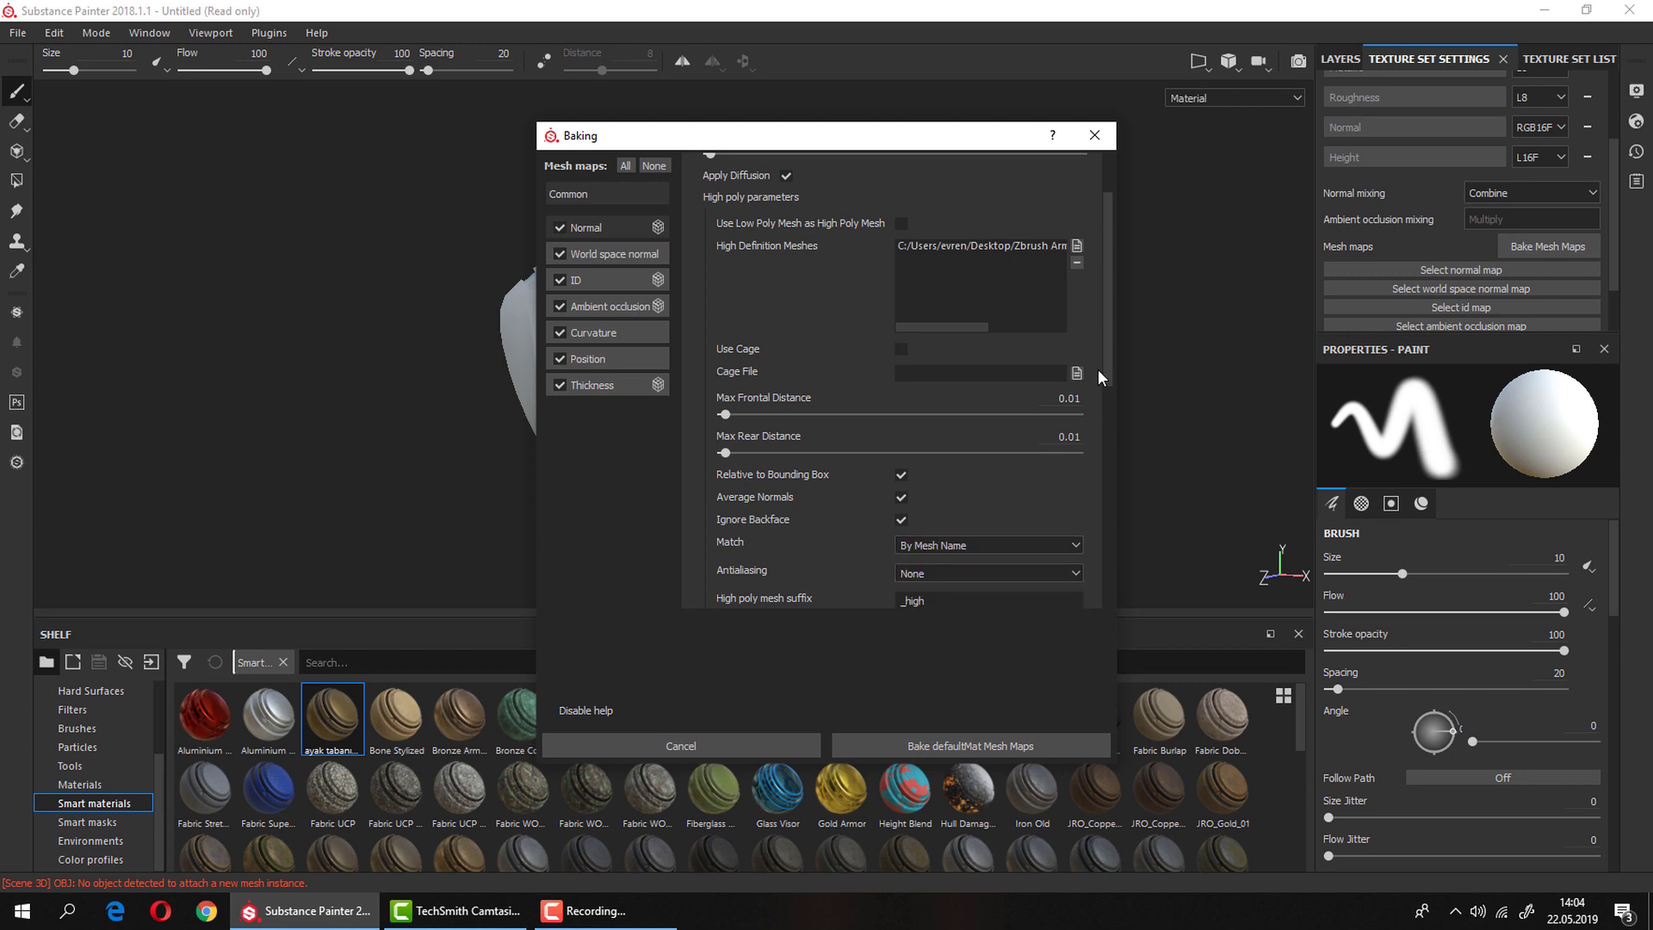
scroll(1106, 362, down, 4)
click(992, 736)
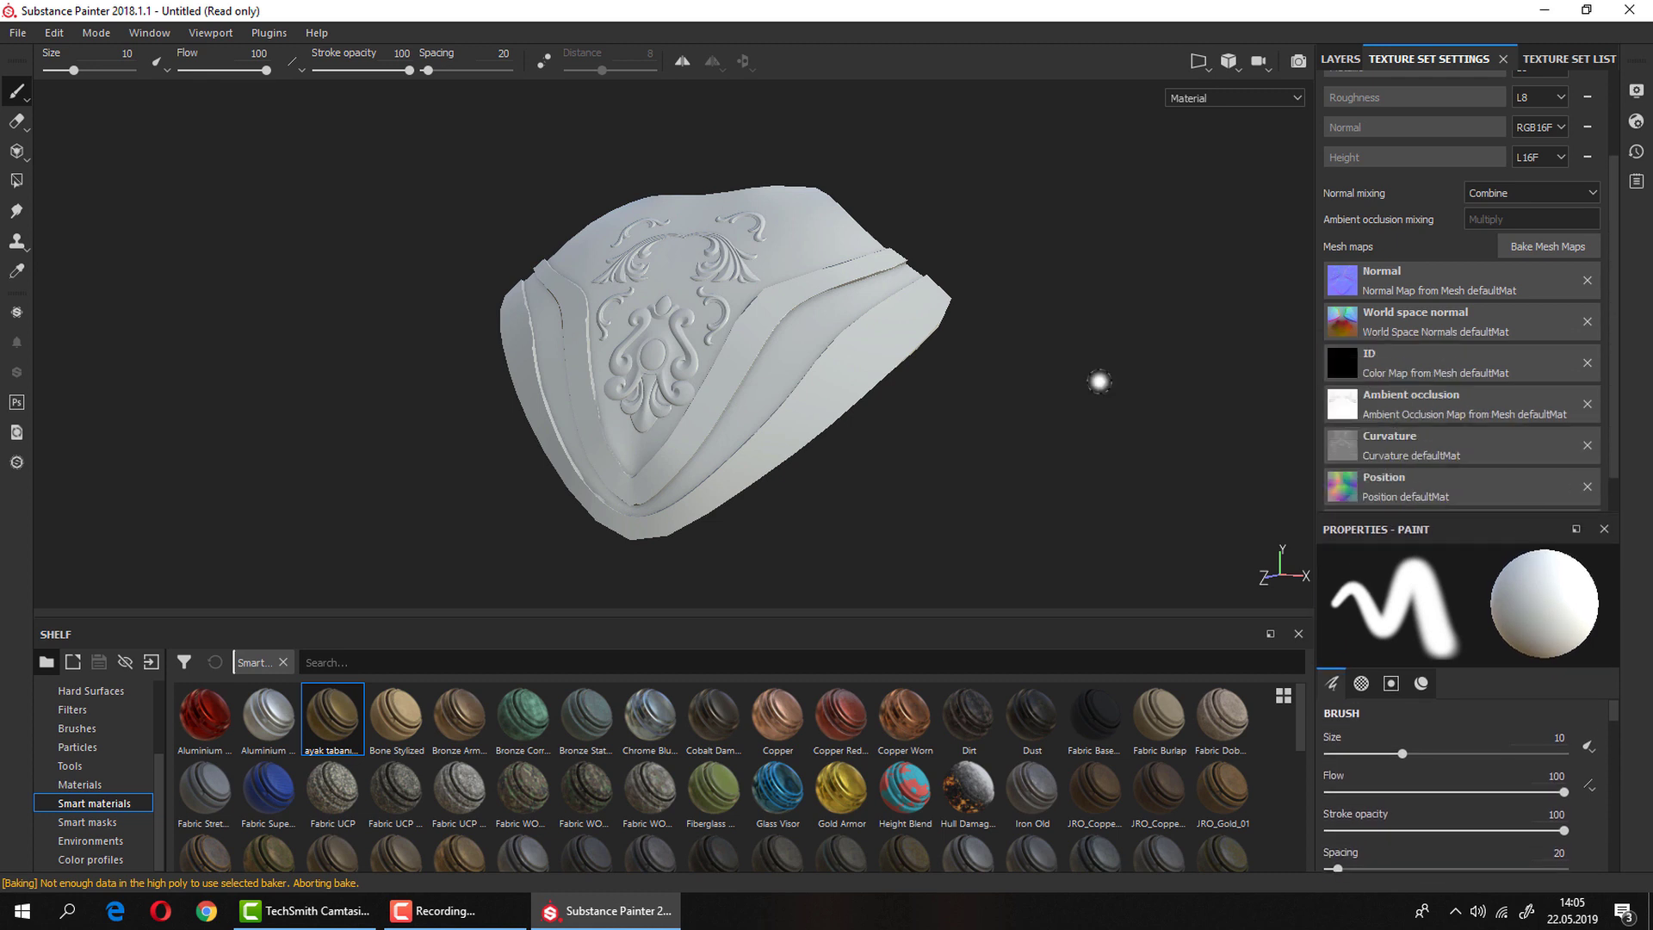
mouse_move(990, 215)
alt+mouse_down()
mouse_move(896, 256)
mouse_move(953, 242)
alt+mouse_up()
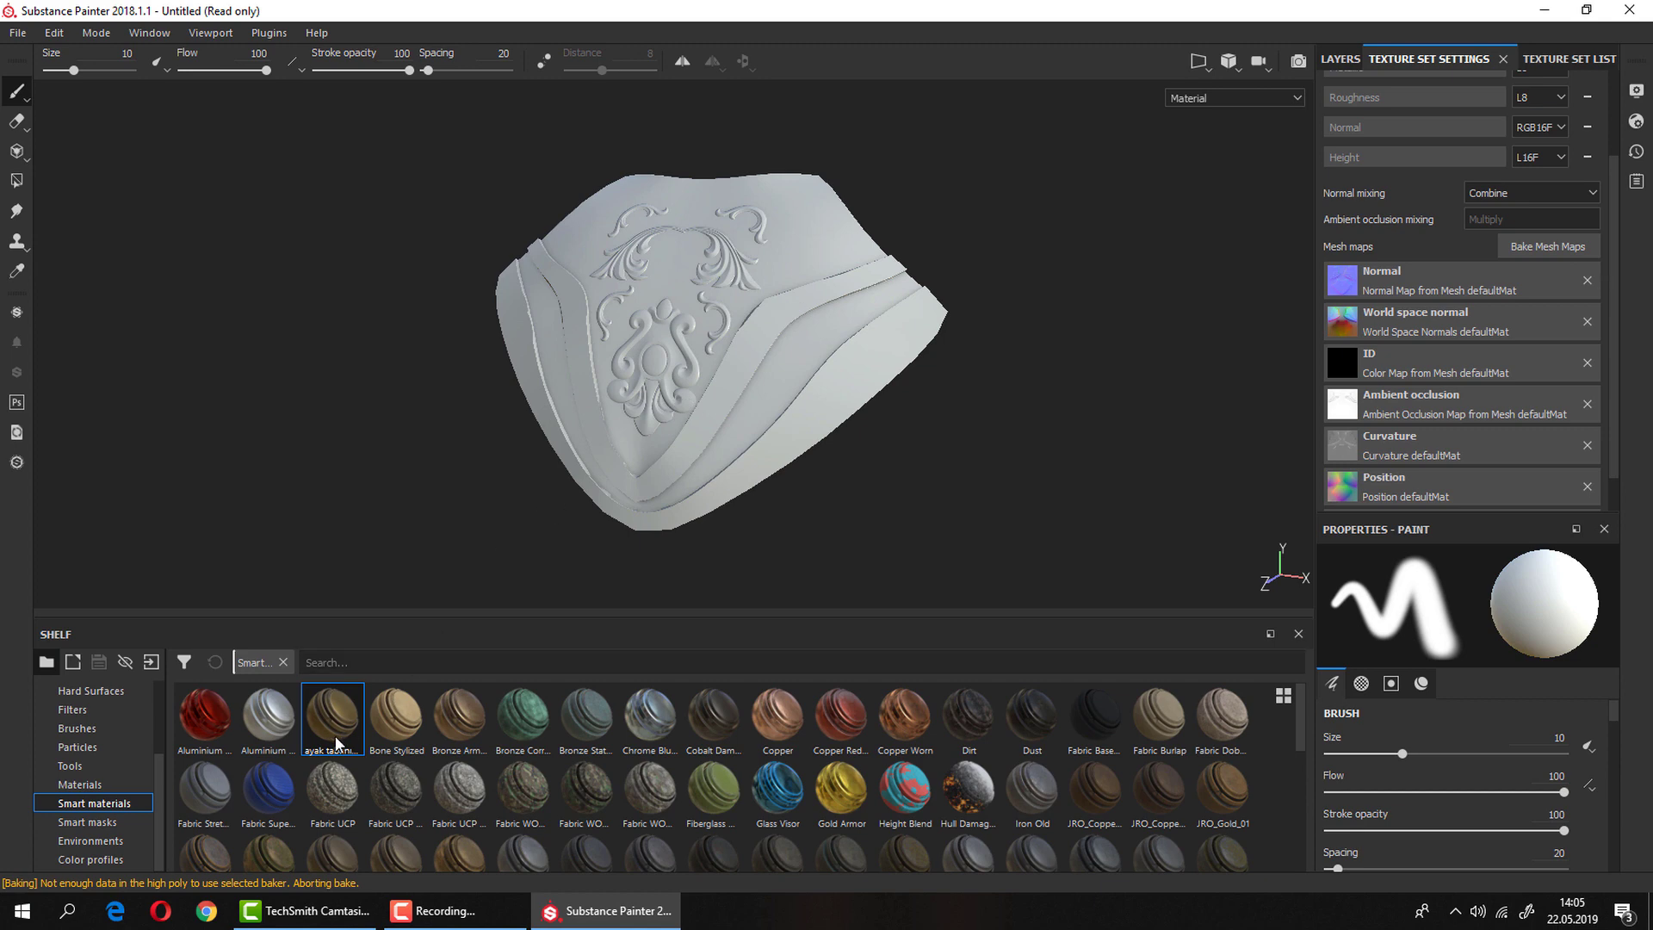
drag(336, 742, 675, 384)
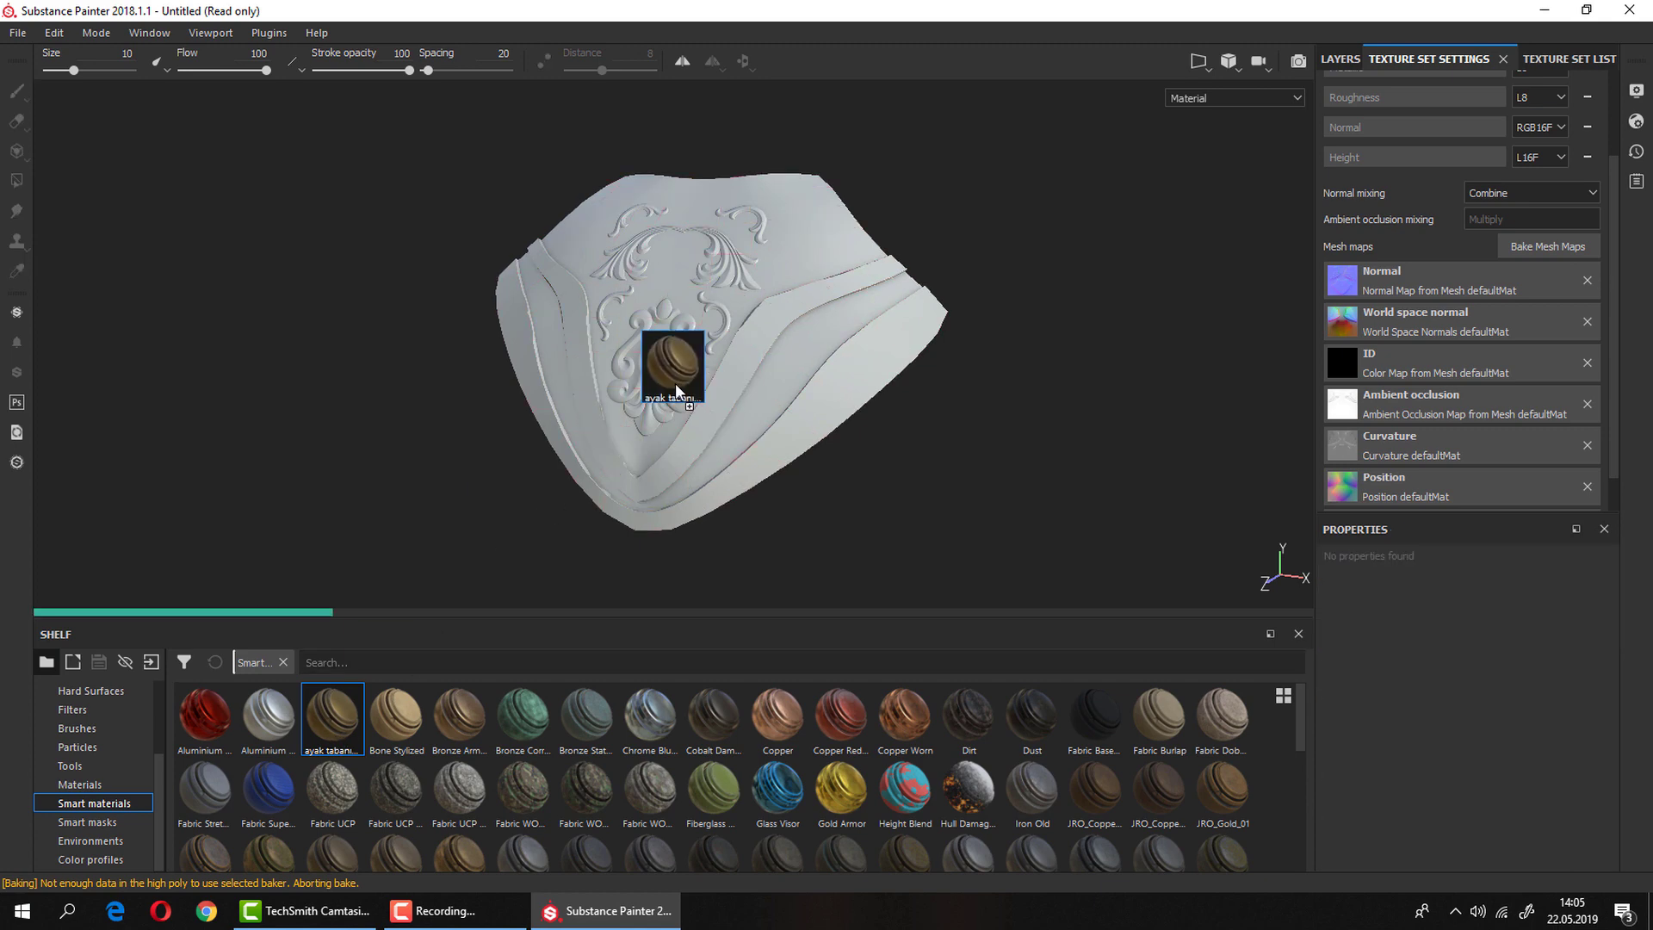
mouse_move(606, 419)
alt+mouse_down()
mouse_move(799, 400)
mouse_move(701, 340)
alt+mouse_up()
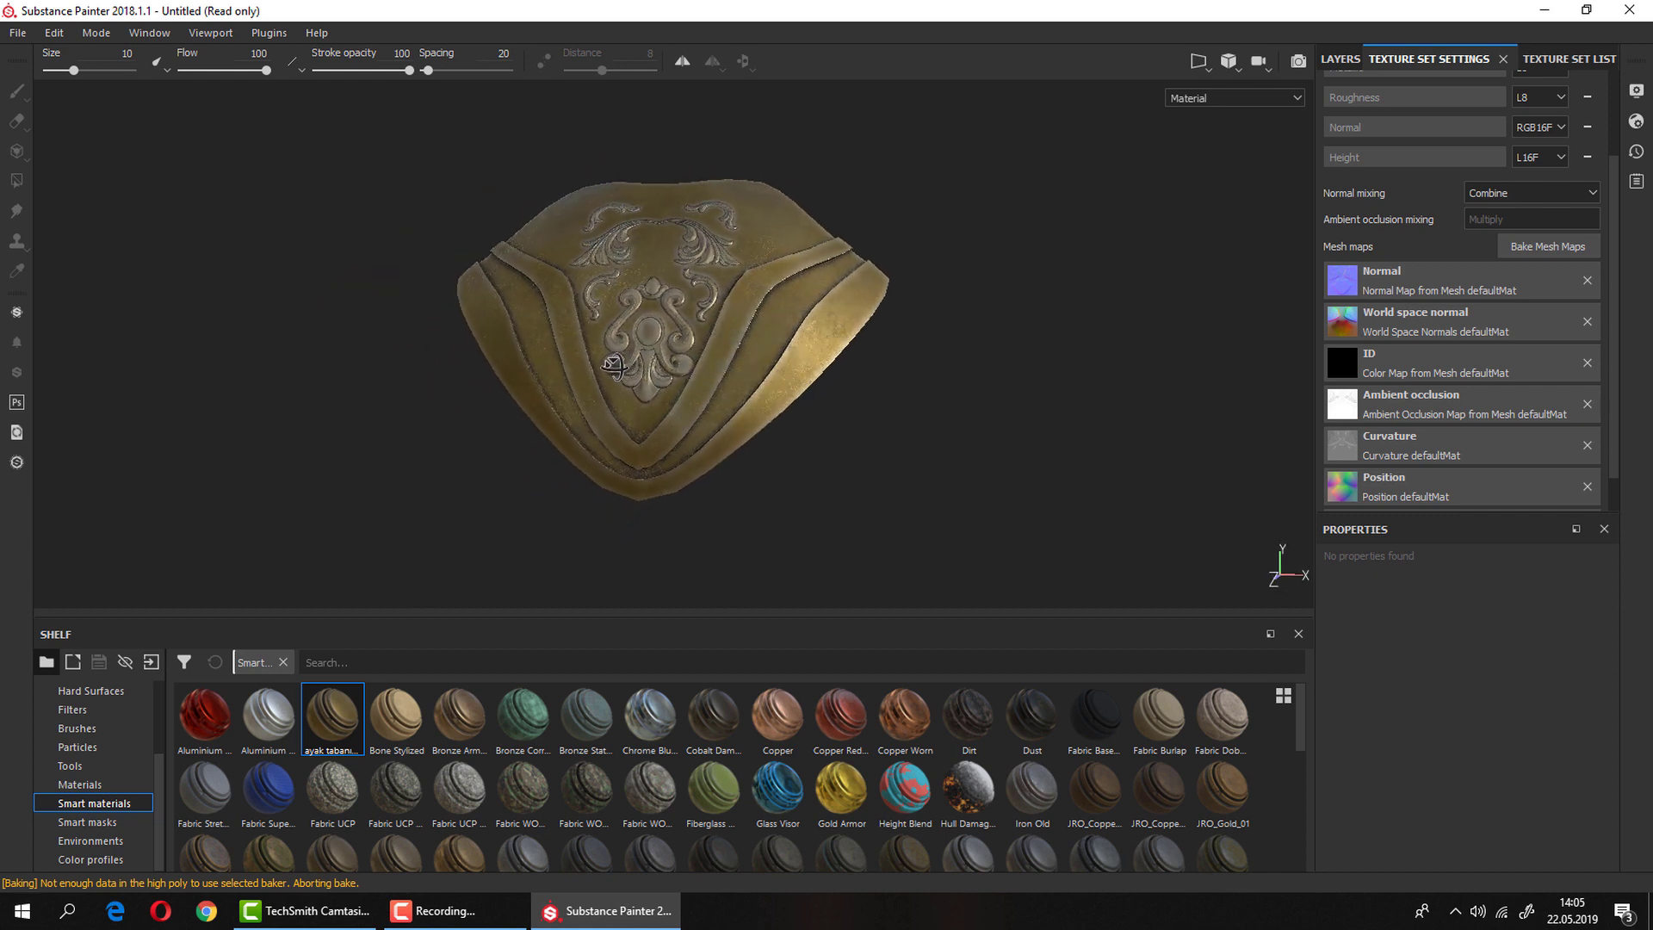
click(1197, 64)
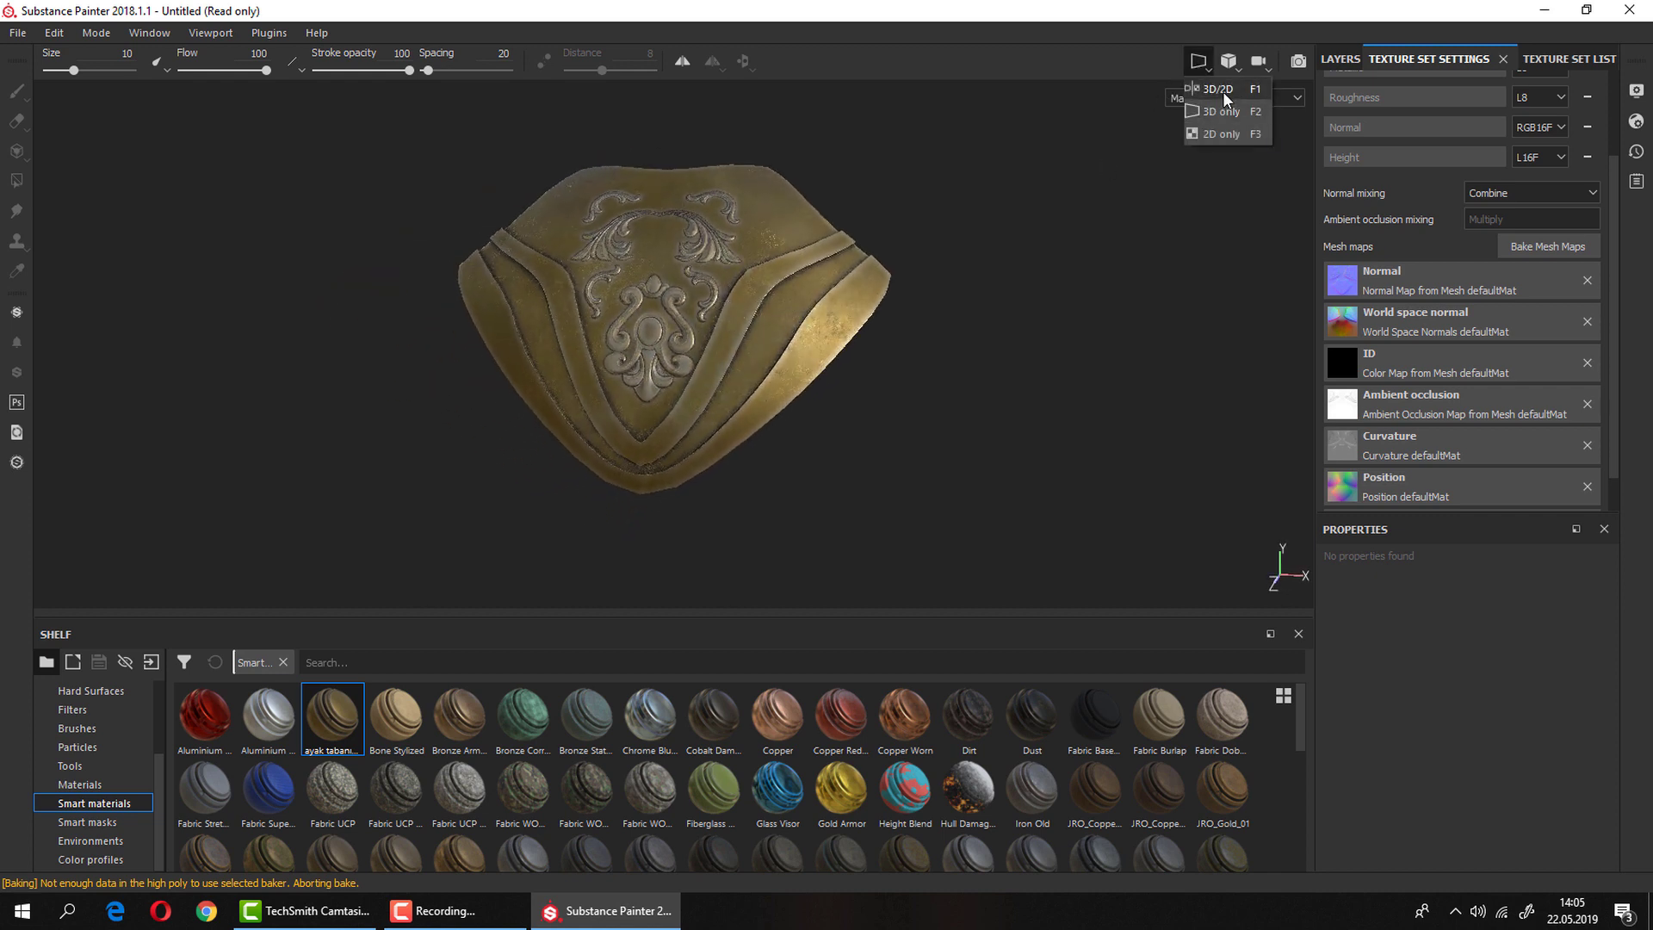
click(1223, 91)
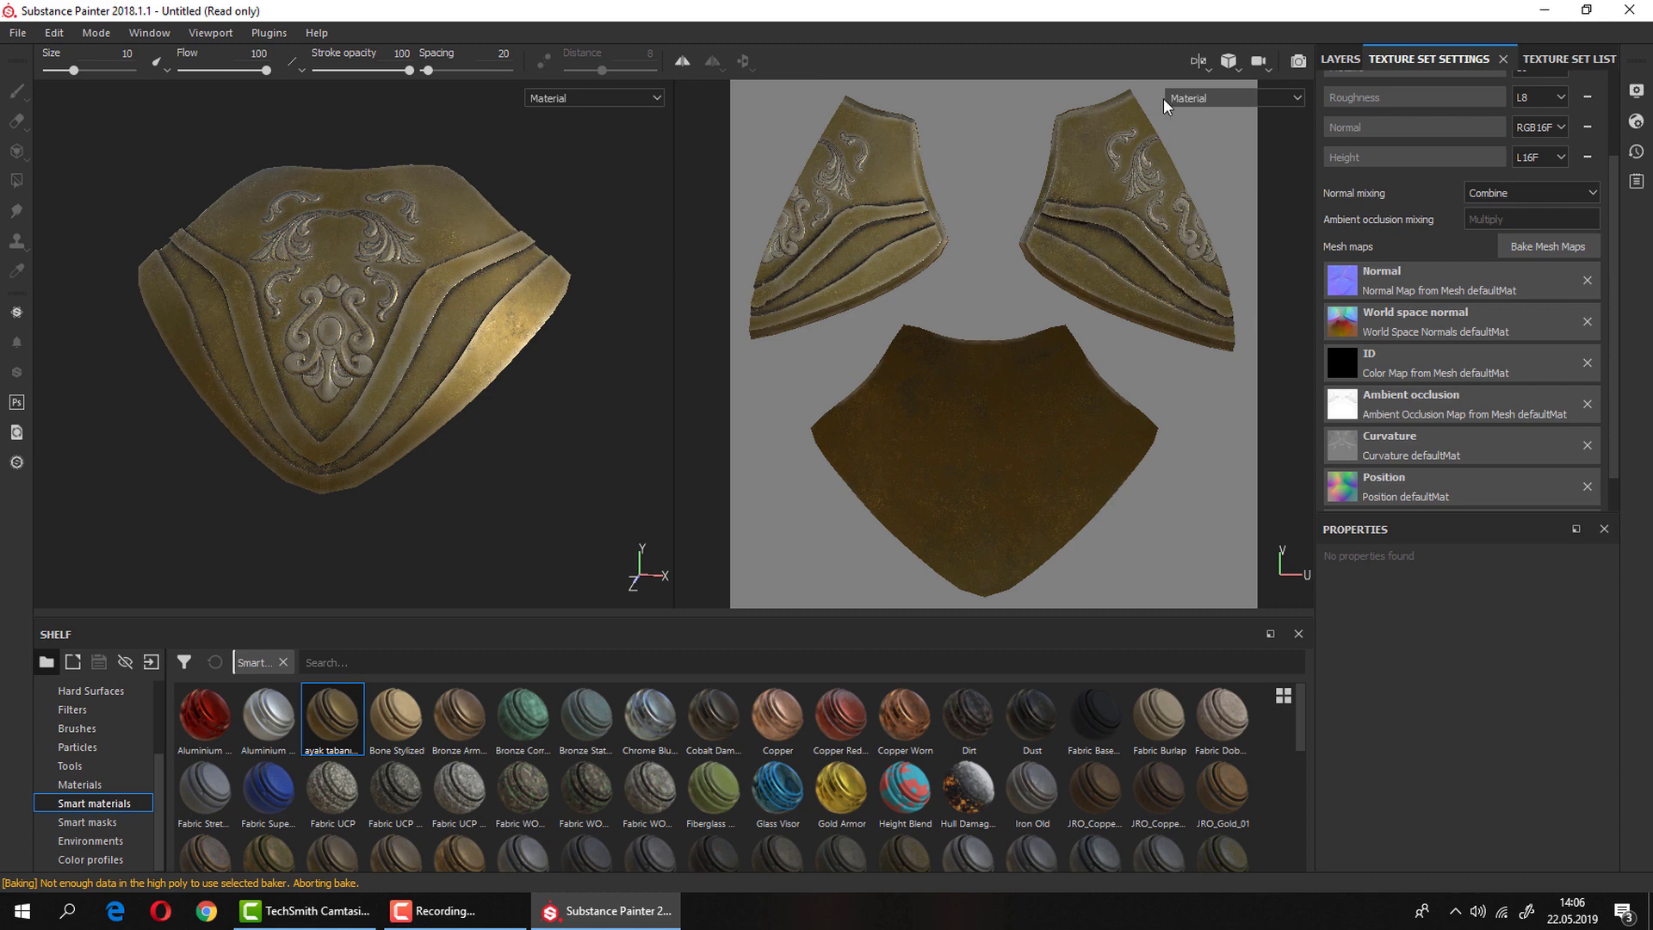
click(1206, 65)
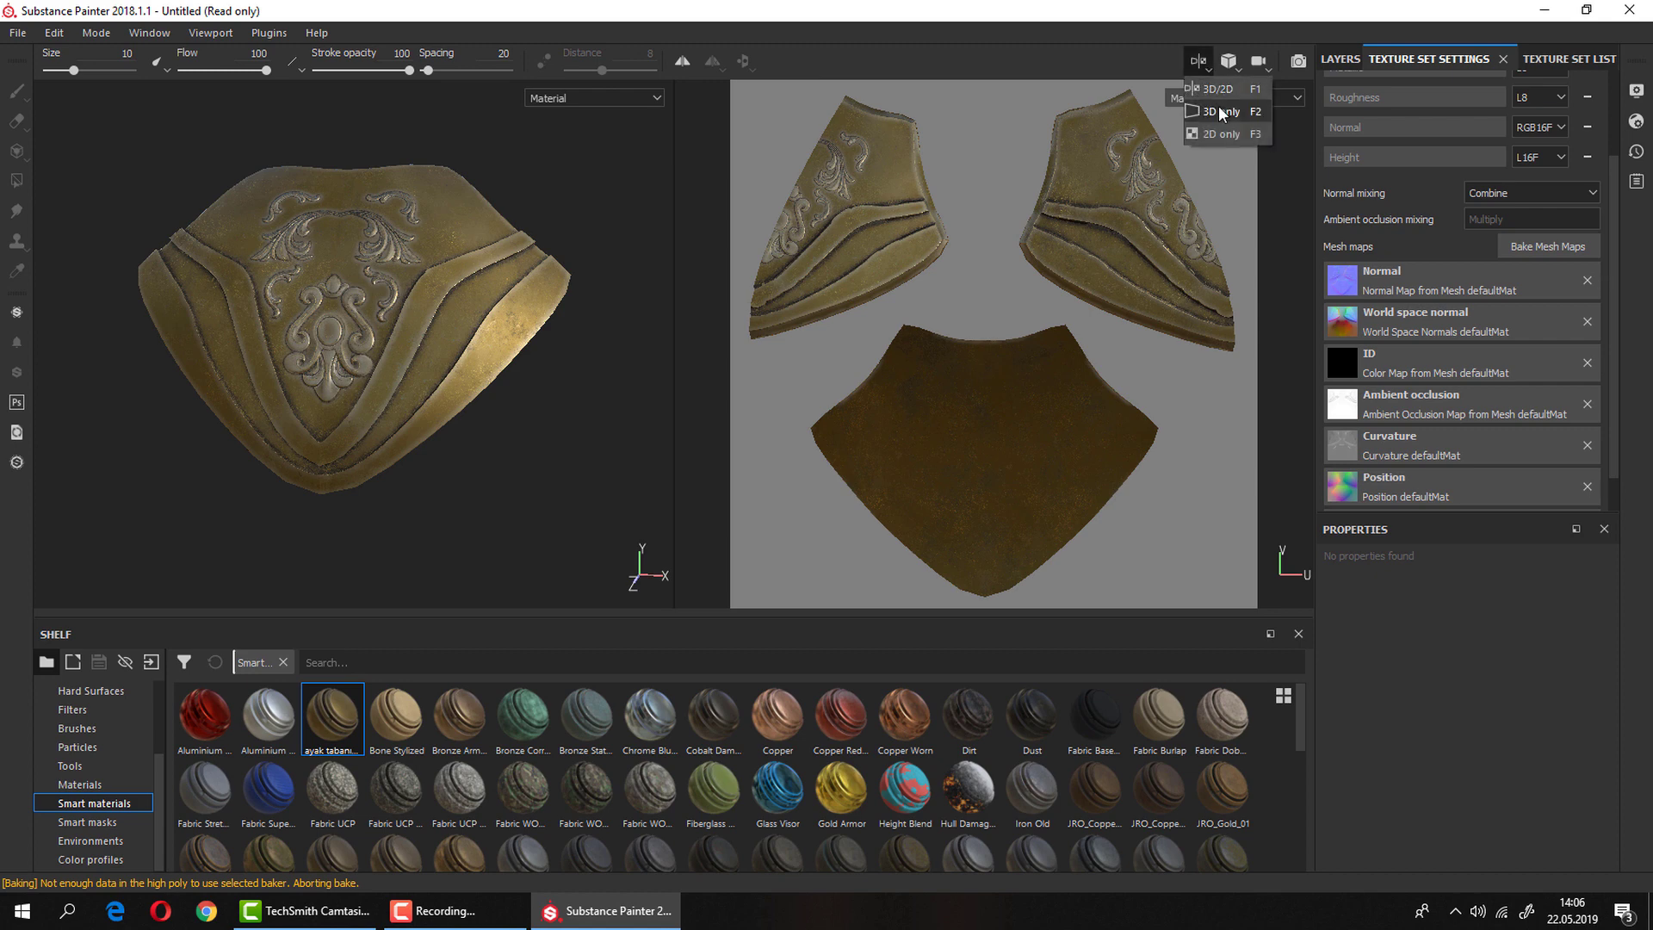
click(1217, 105)
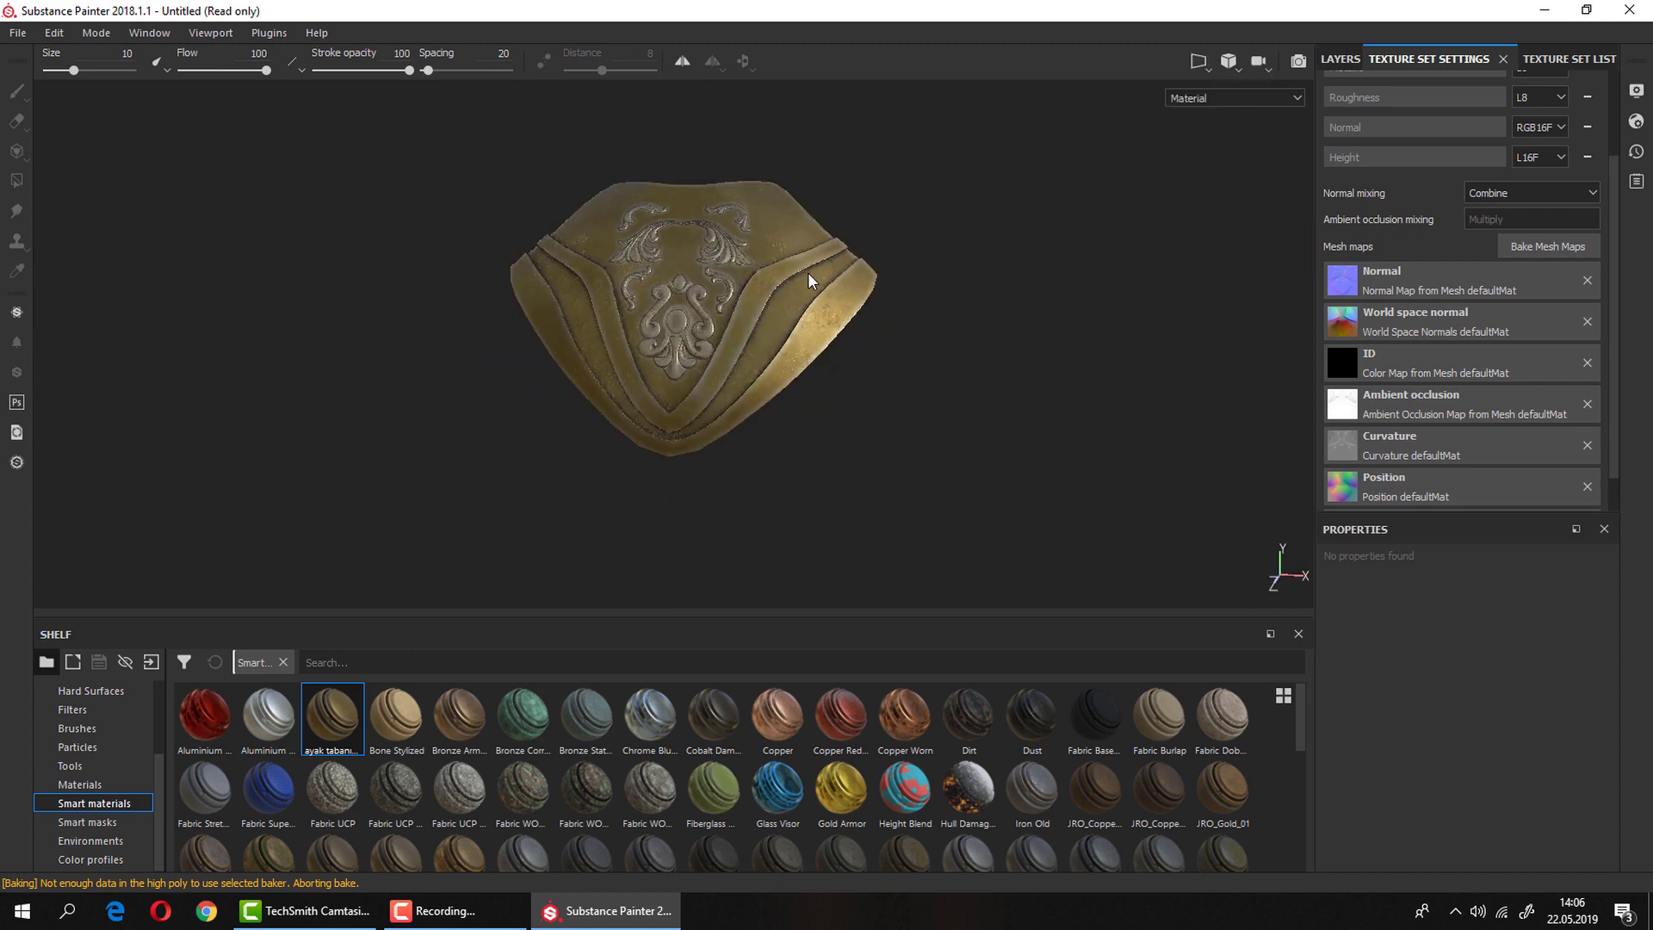
Orbit the plate, then select the ayak tabanı sarı folder and Layer 1 for removal.
scroll(807, 272, up, 2)
scroll(808, 276, up, 2)
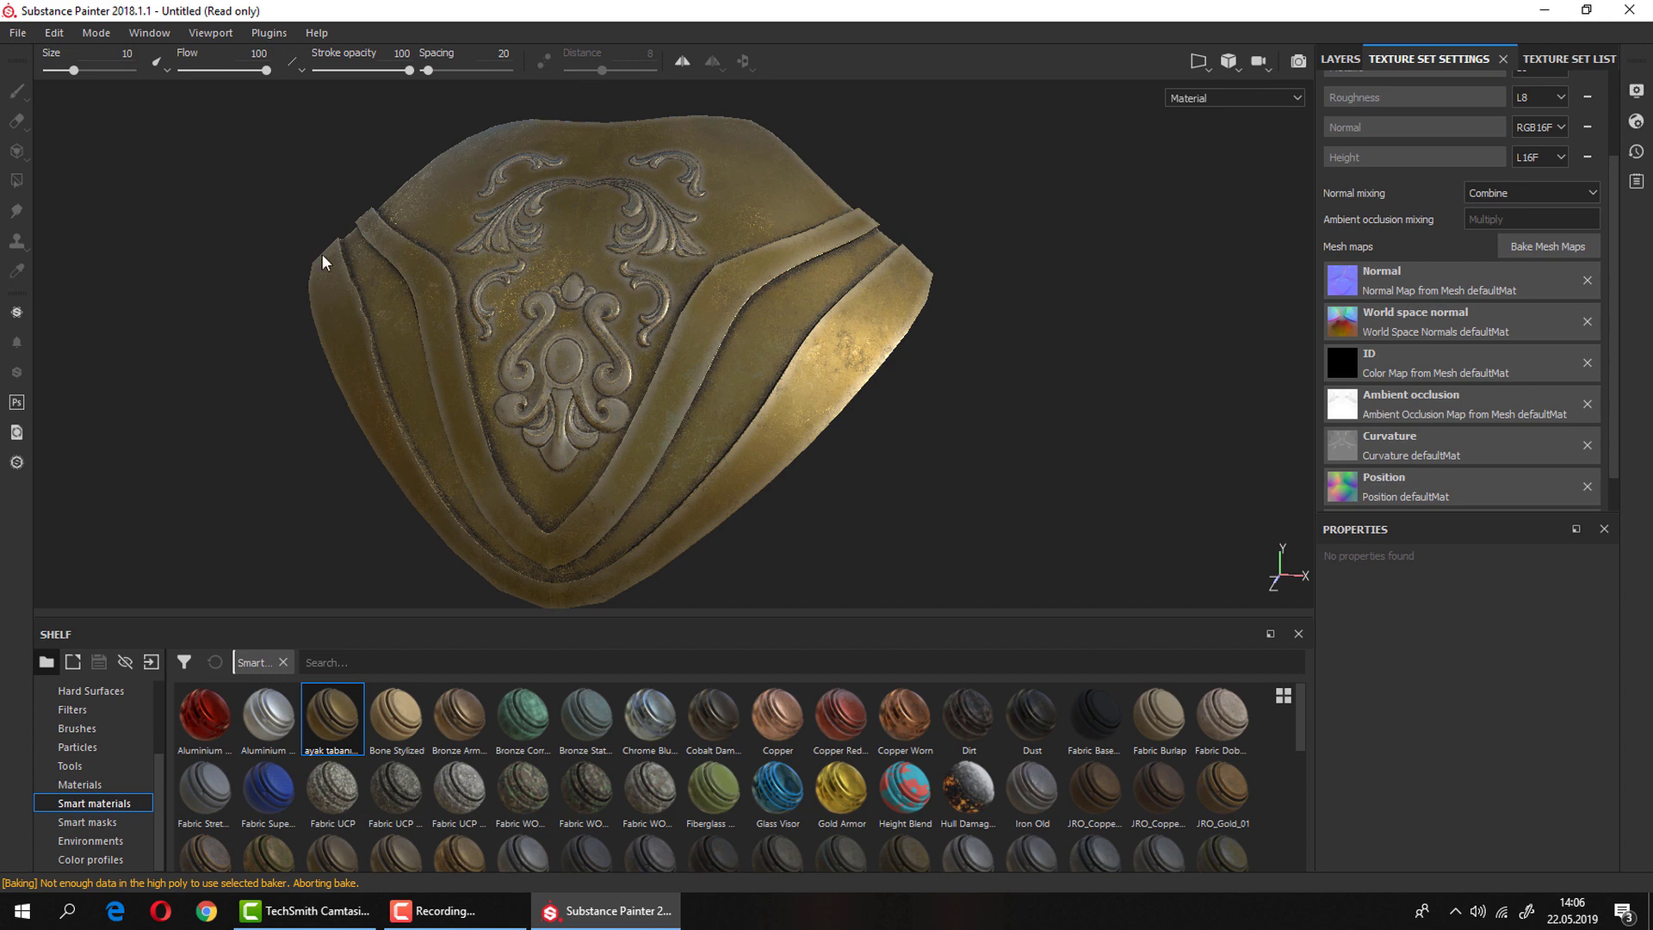
mouse_move(438, 256)
alt+mouse_down()
mouse_move(477, 283)
mouse_move(852, 354)
mouse_move(755, 372)
alt+mouse_up()
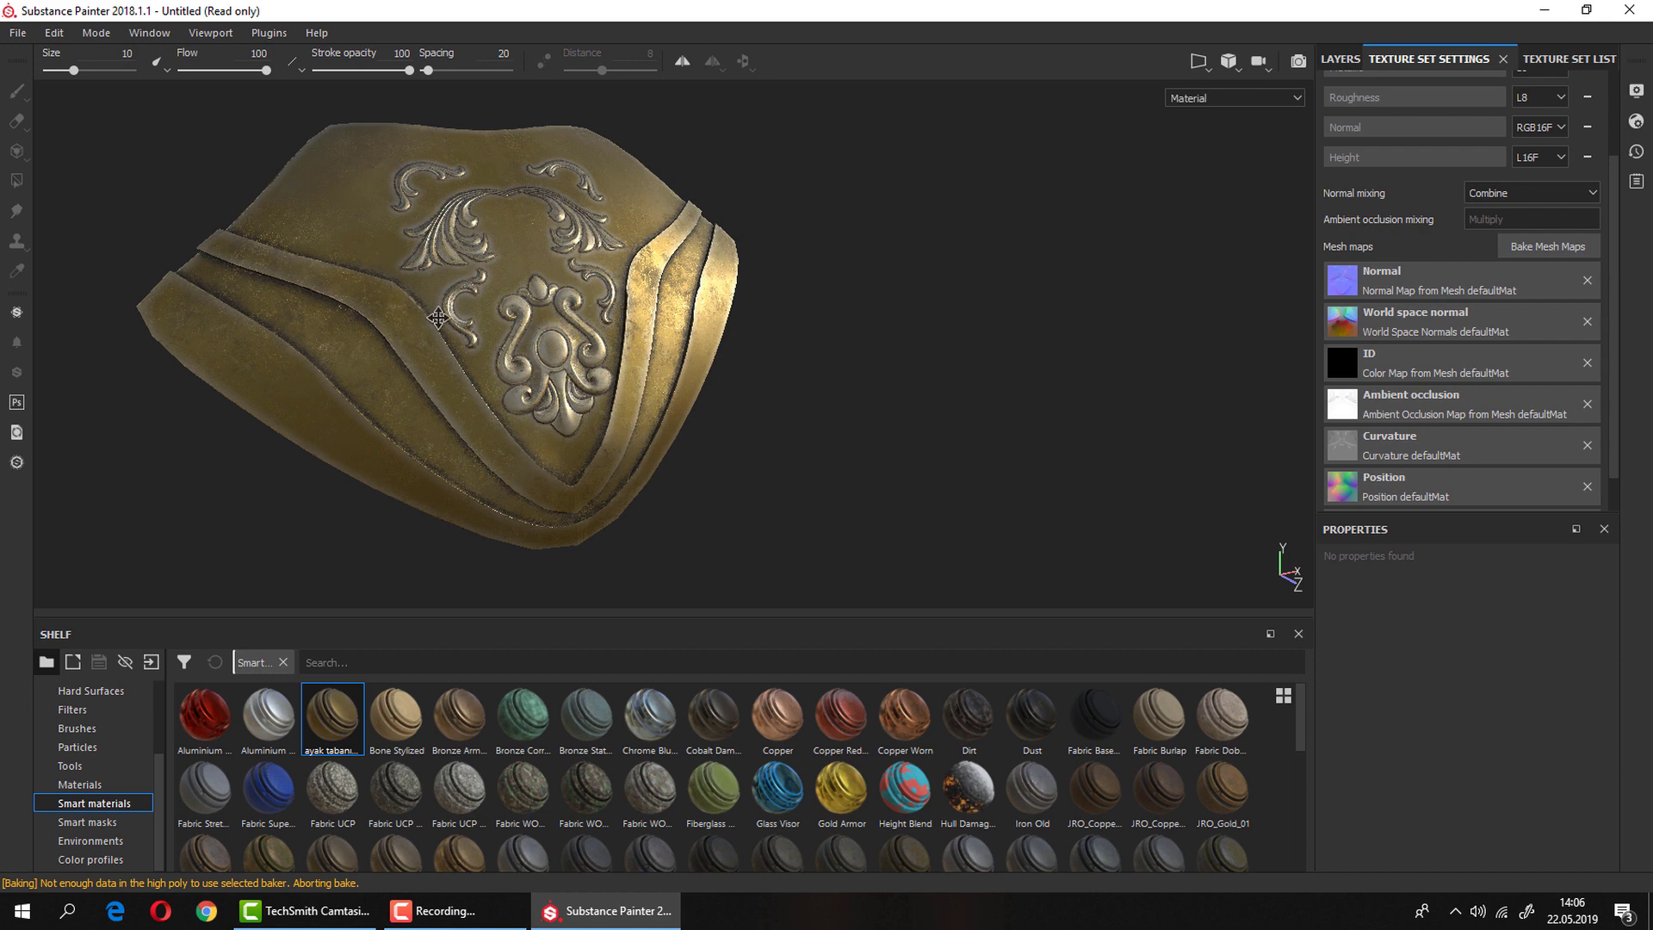
alt+drag(513, 264, 614, 398)
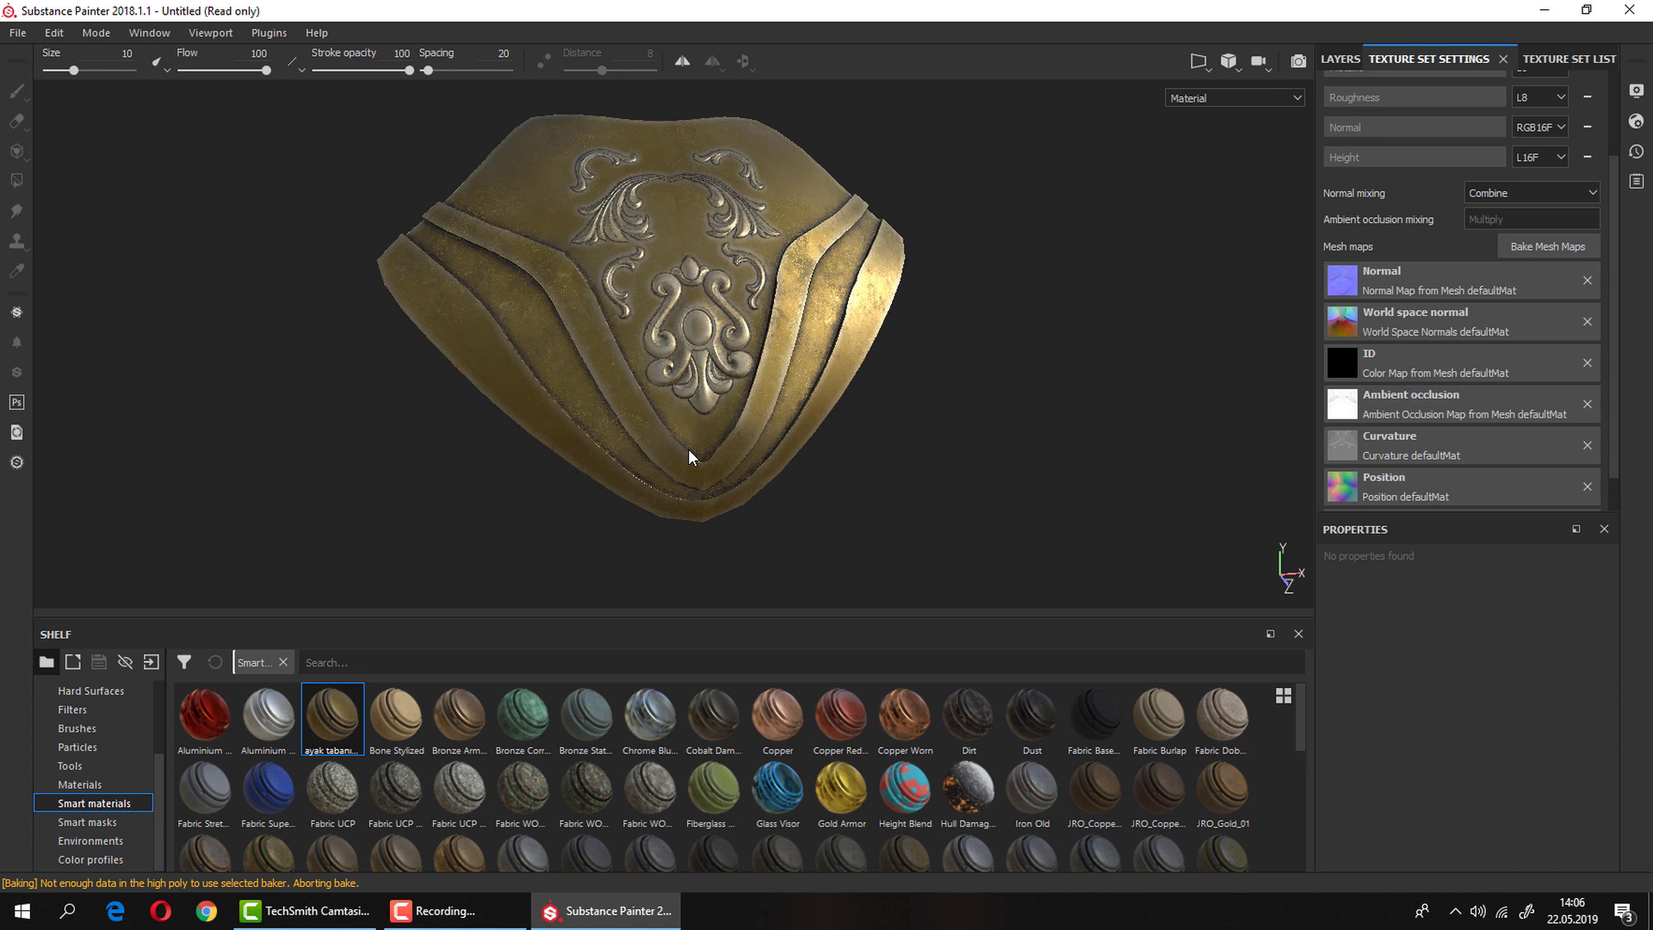
click(1348, 59)
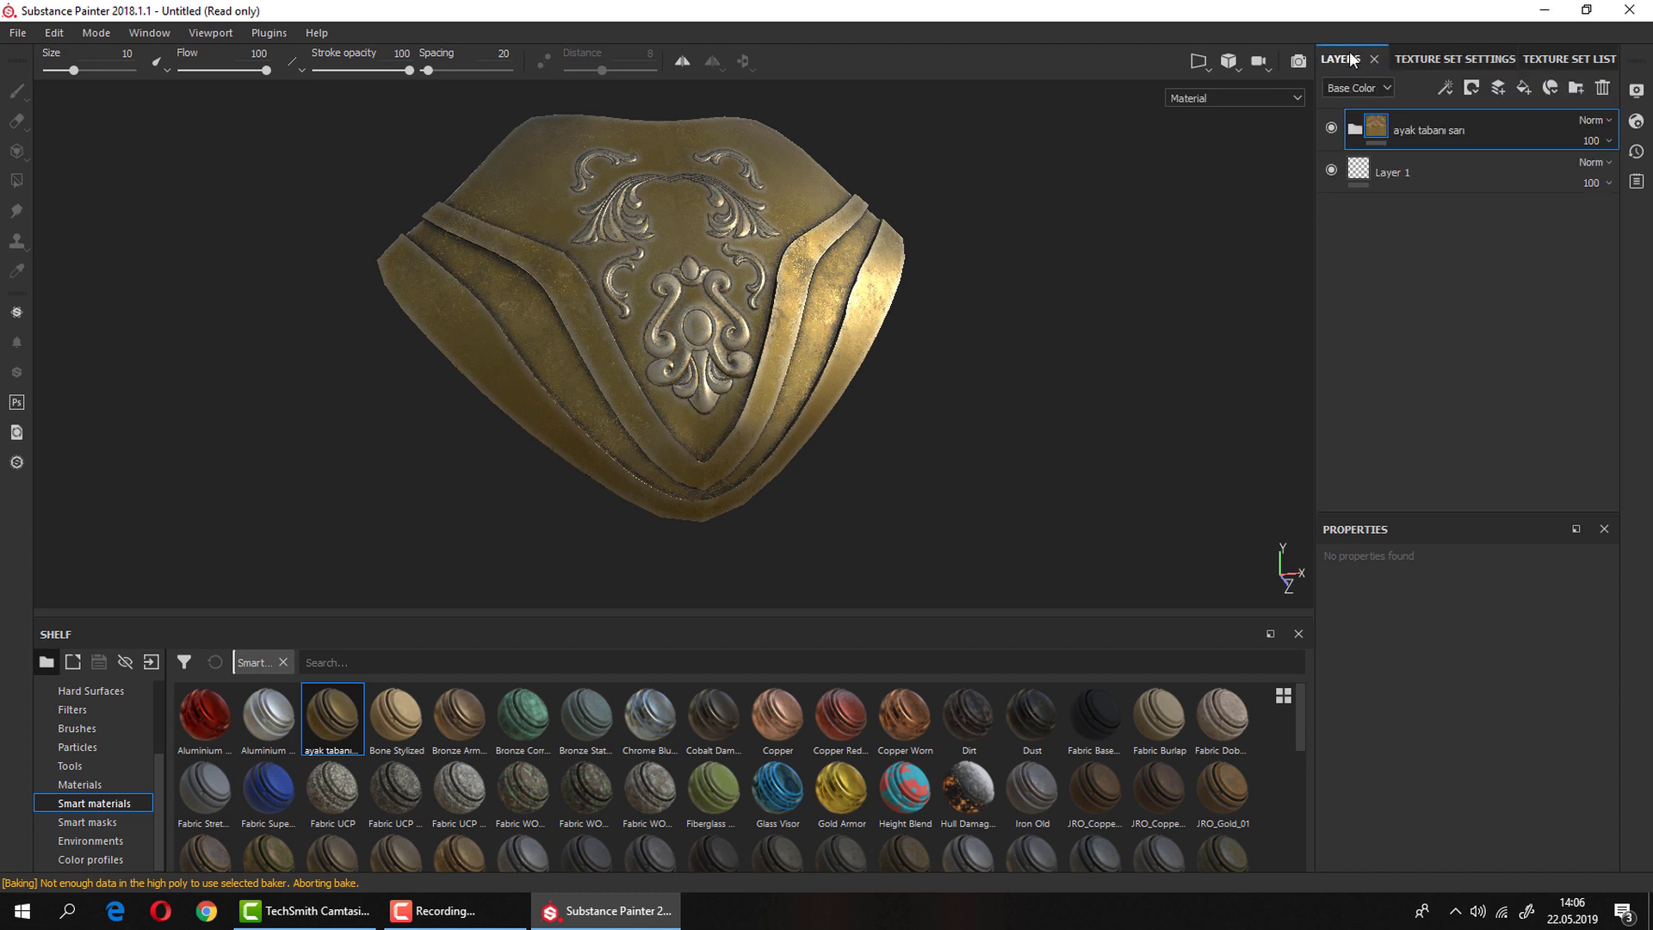
click(1579, 165)
click(1479, 172)
Delete the old layers, apply the ayak tabanı sarı smart material and inspect the result.
click(1597, 91)
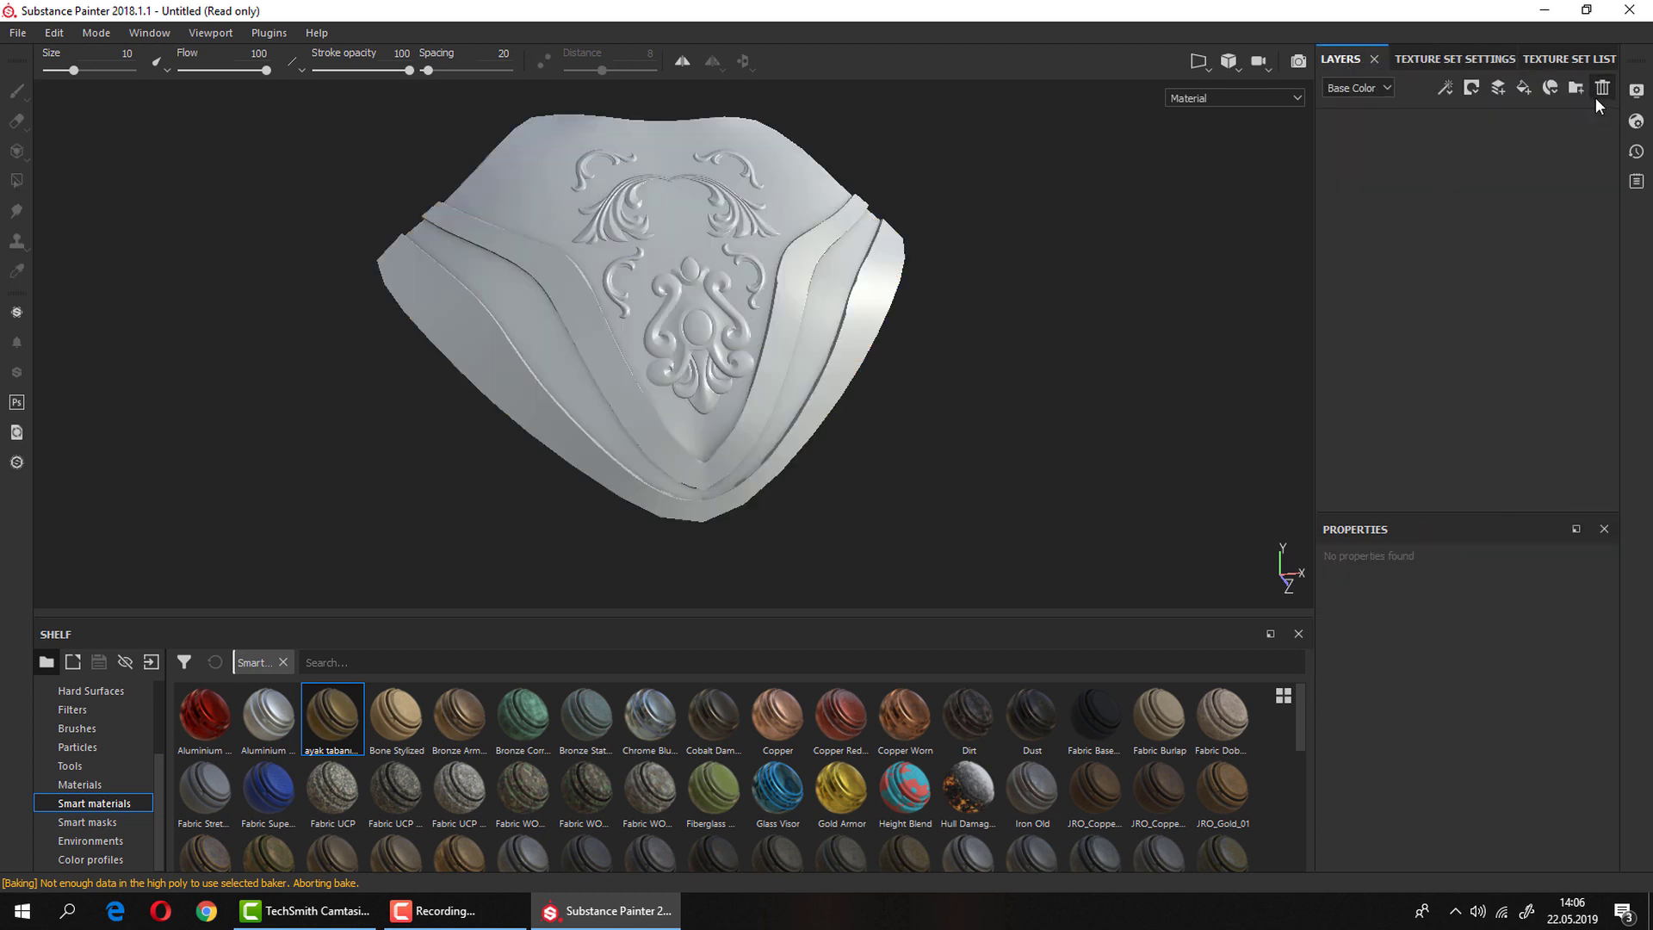
drag(326, 727, 566, 451)
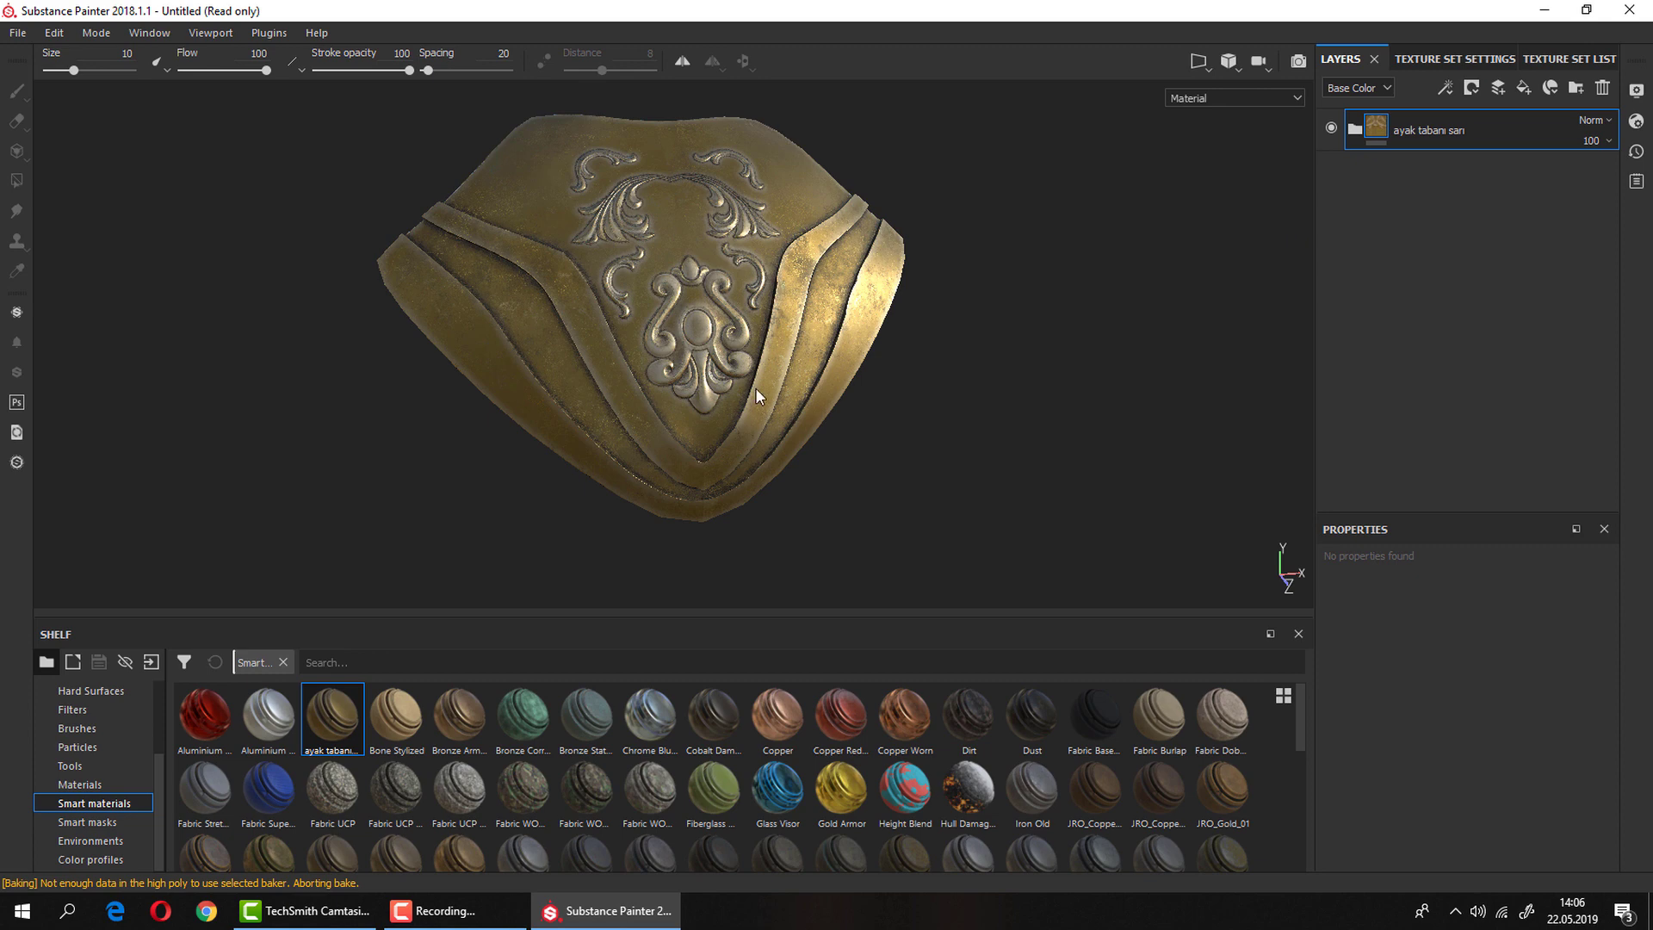
alt+drag(882, 353, 766, 344)
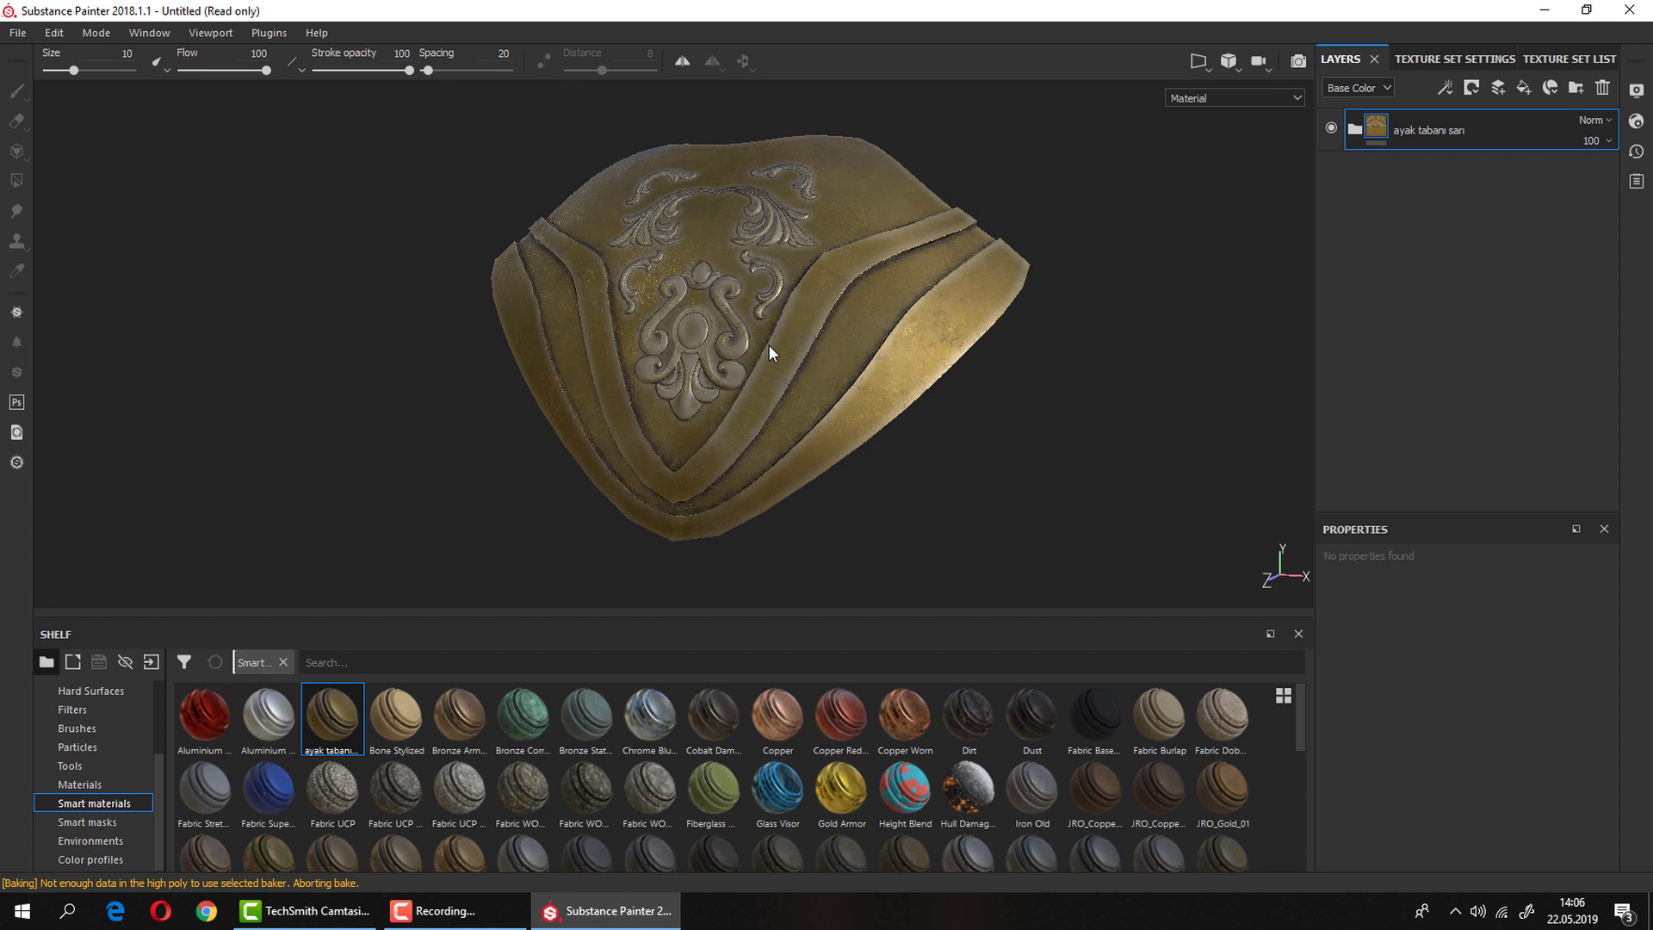
alt+middle_drag(792, 286, 735, 355)
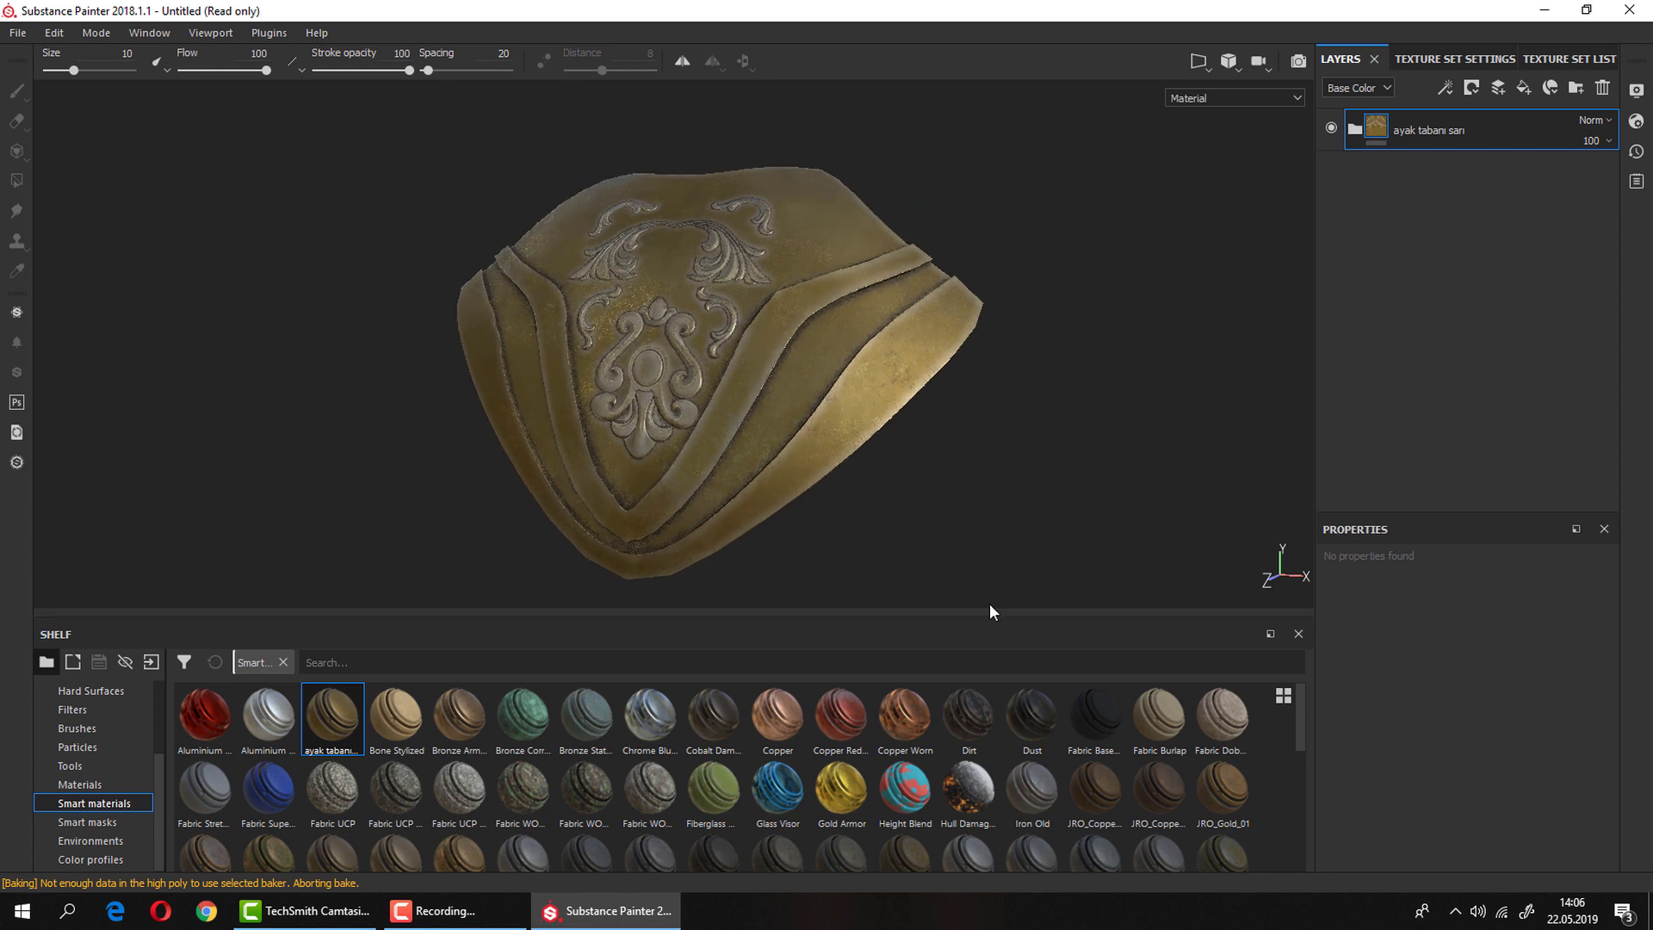
scroll(1005, 550, up, 3)
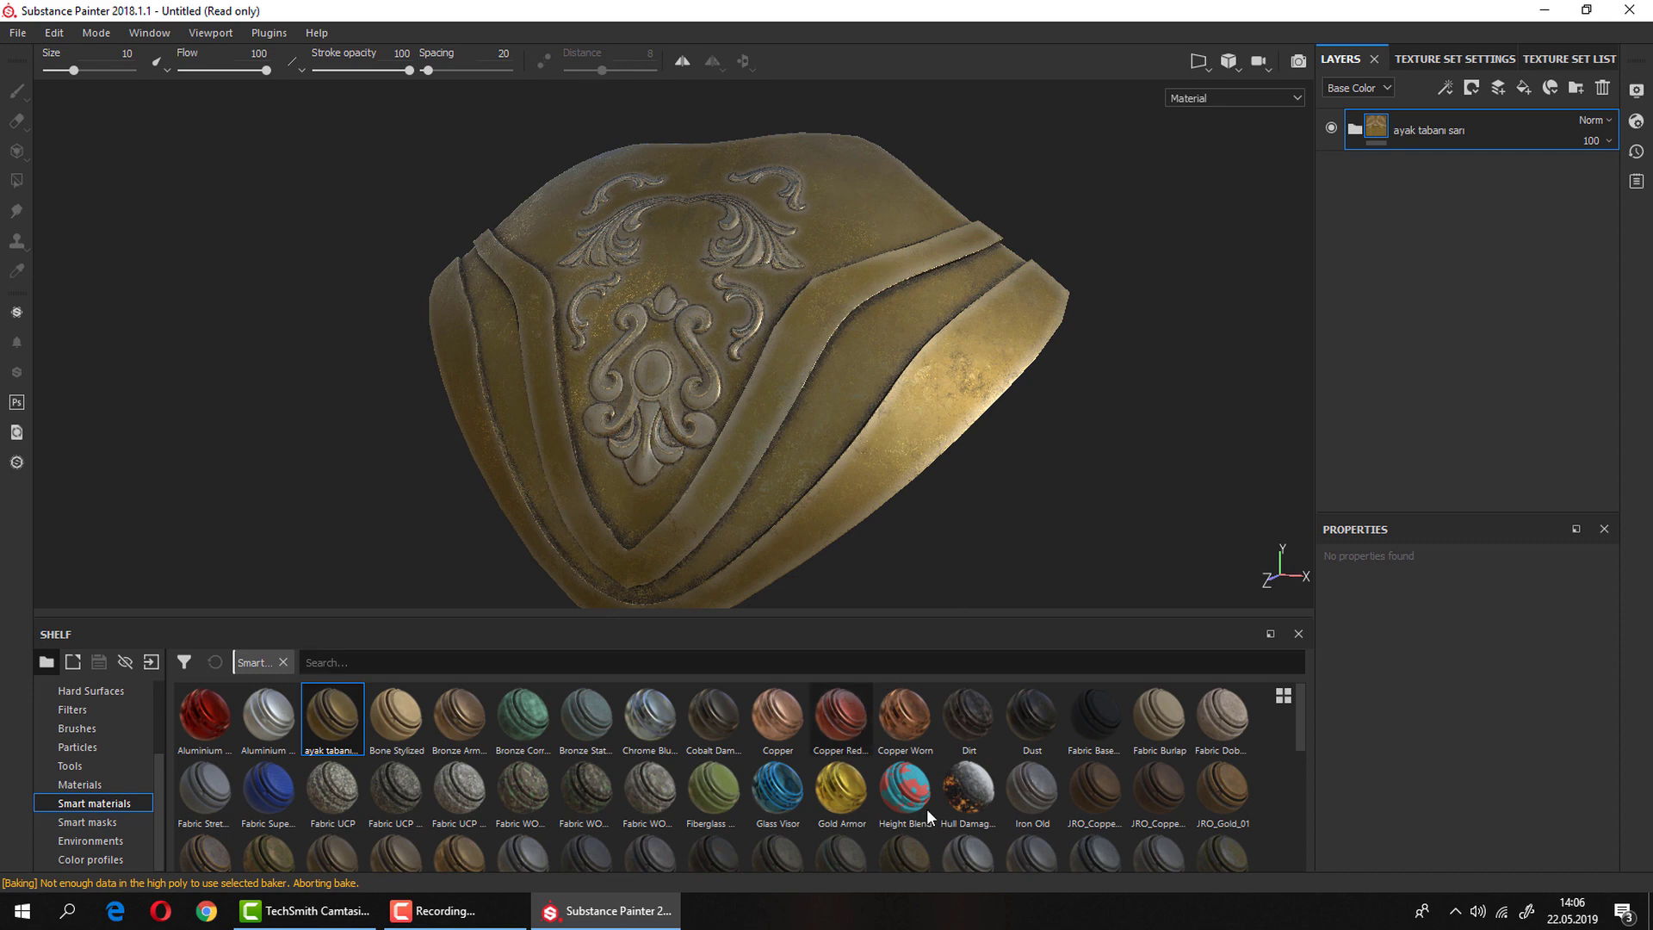
scroll(927, 814, down, 10)
drag(1016, 614, 1016, 584)
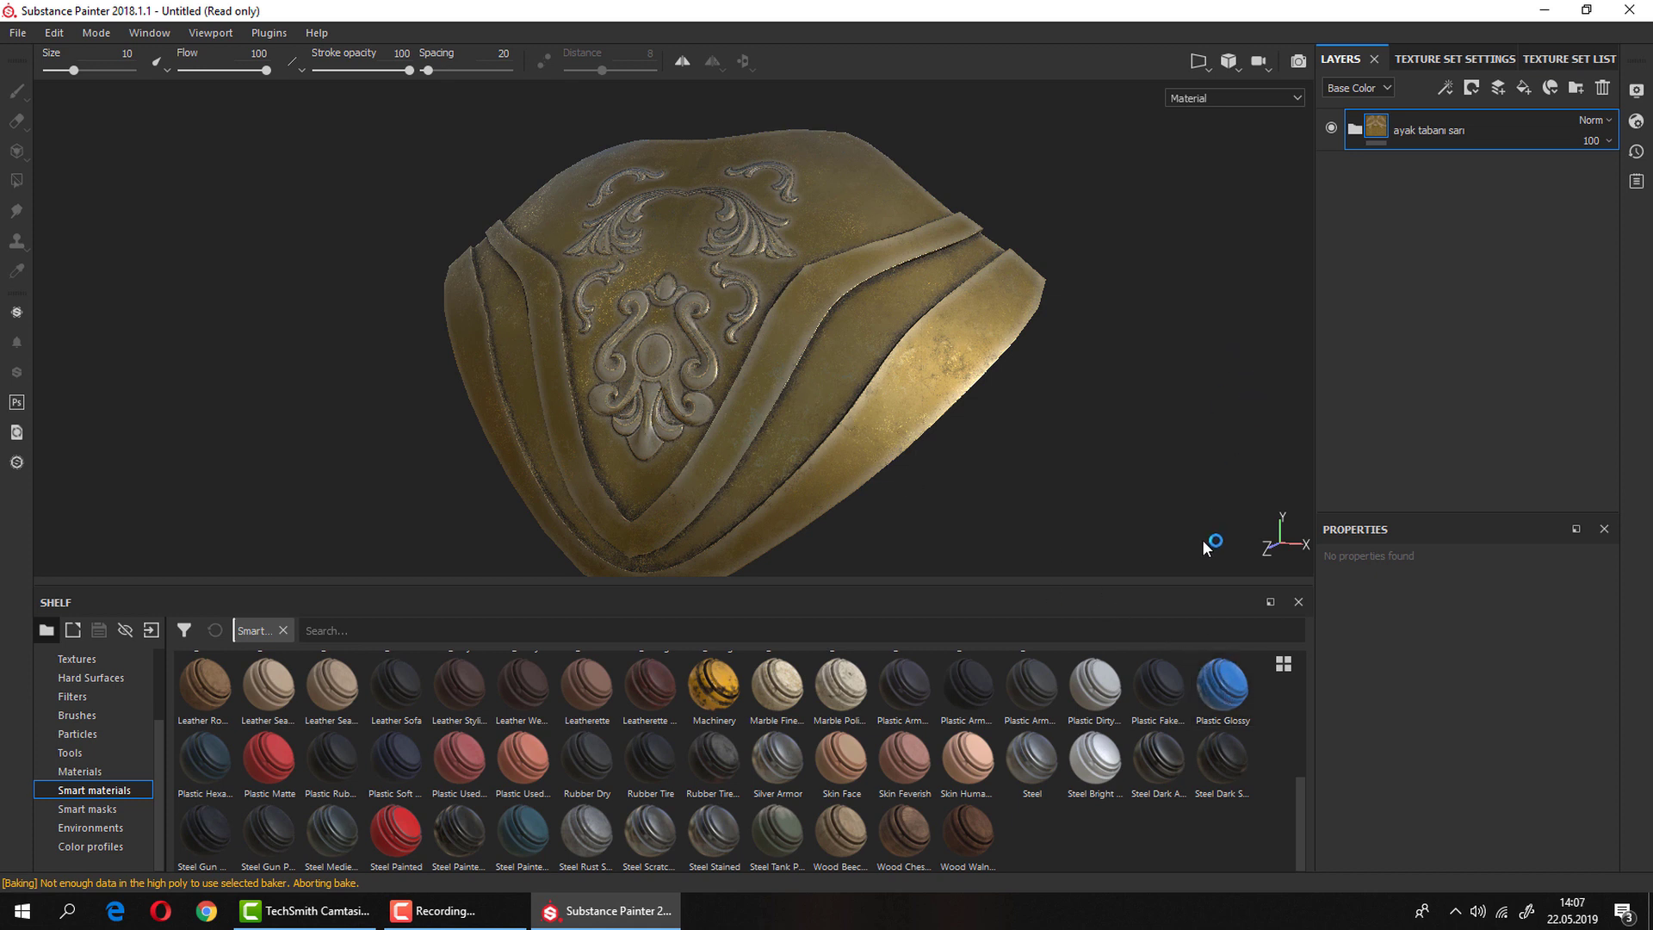
Place a Plastic Glossy layer above ayak tabanı sarı and toggle its visibility to compare.
drag(1214, 702, 1443, 303)
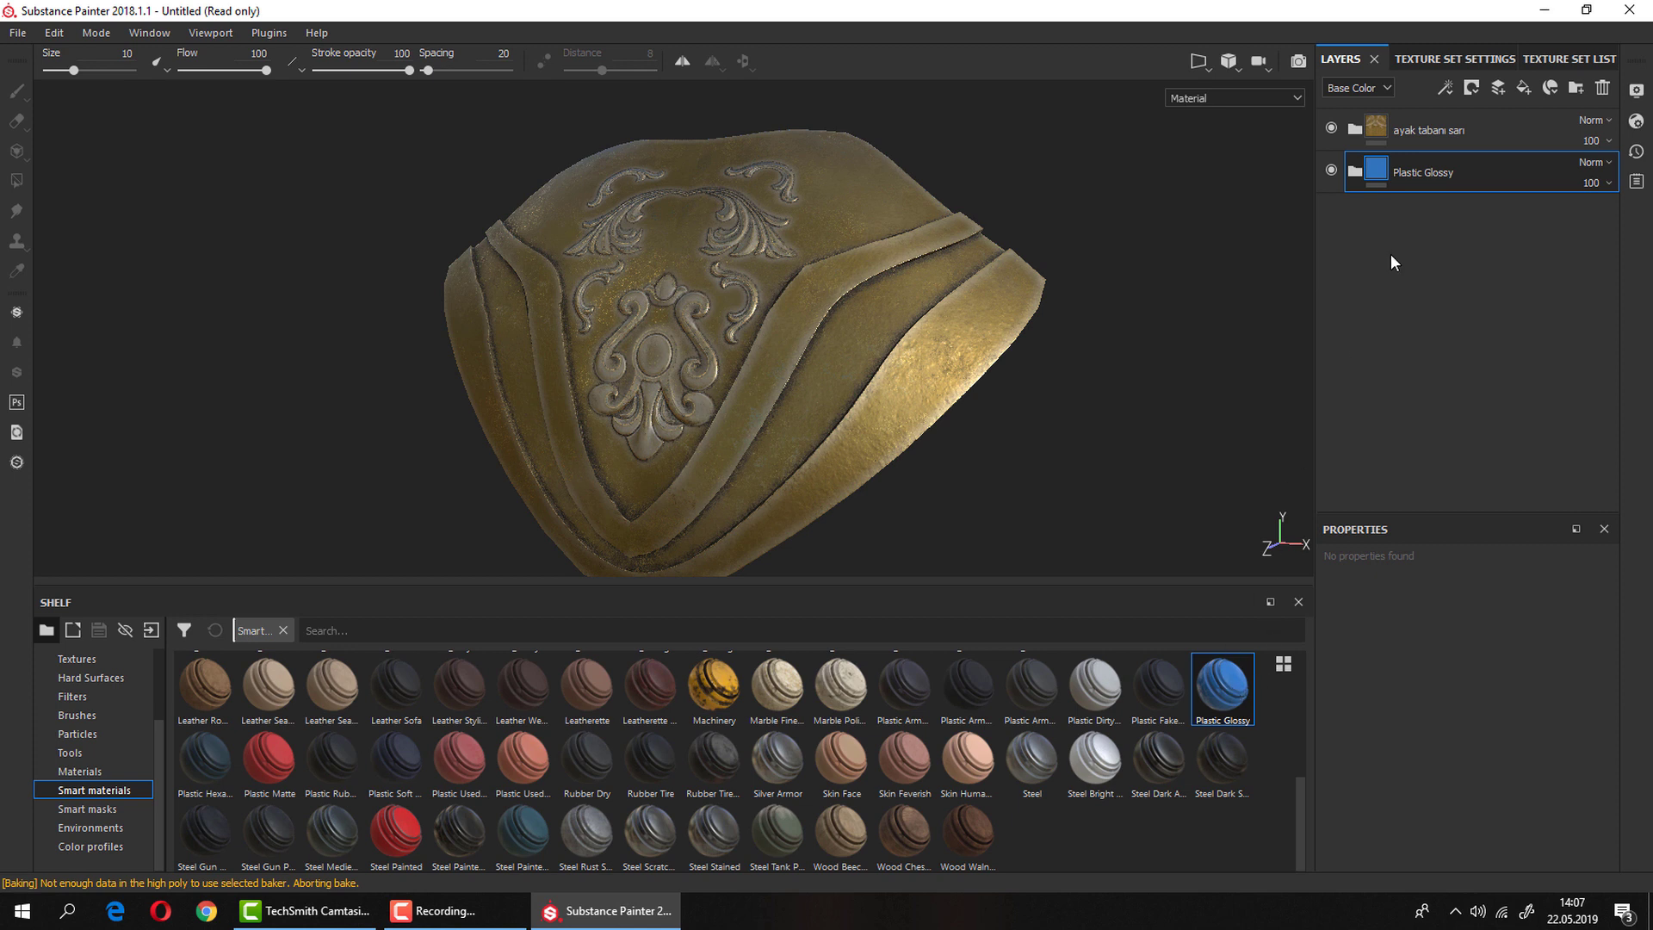
drag(1431, 129, 1427, 256)
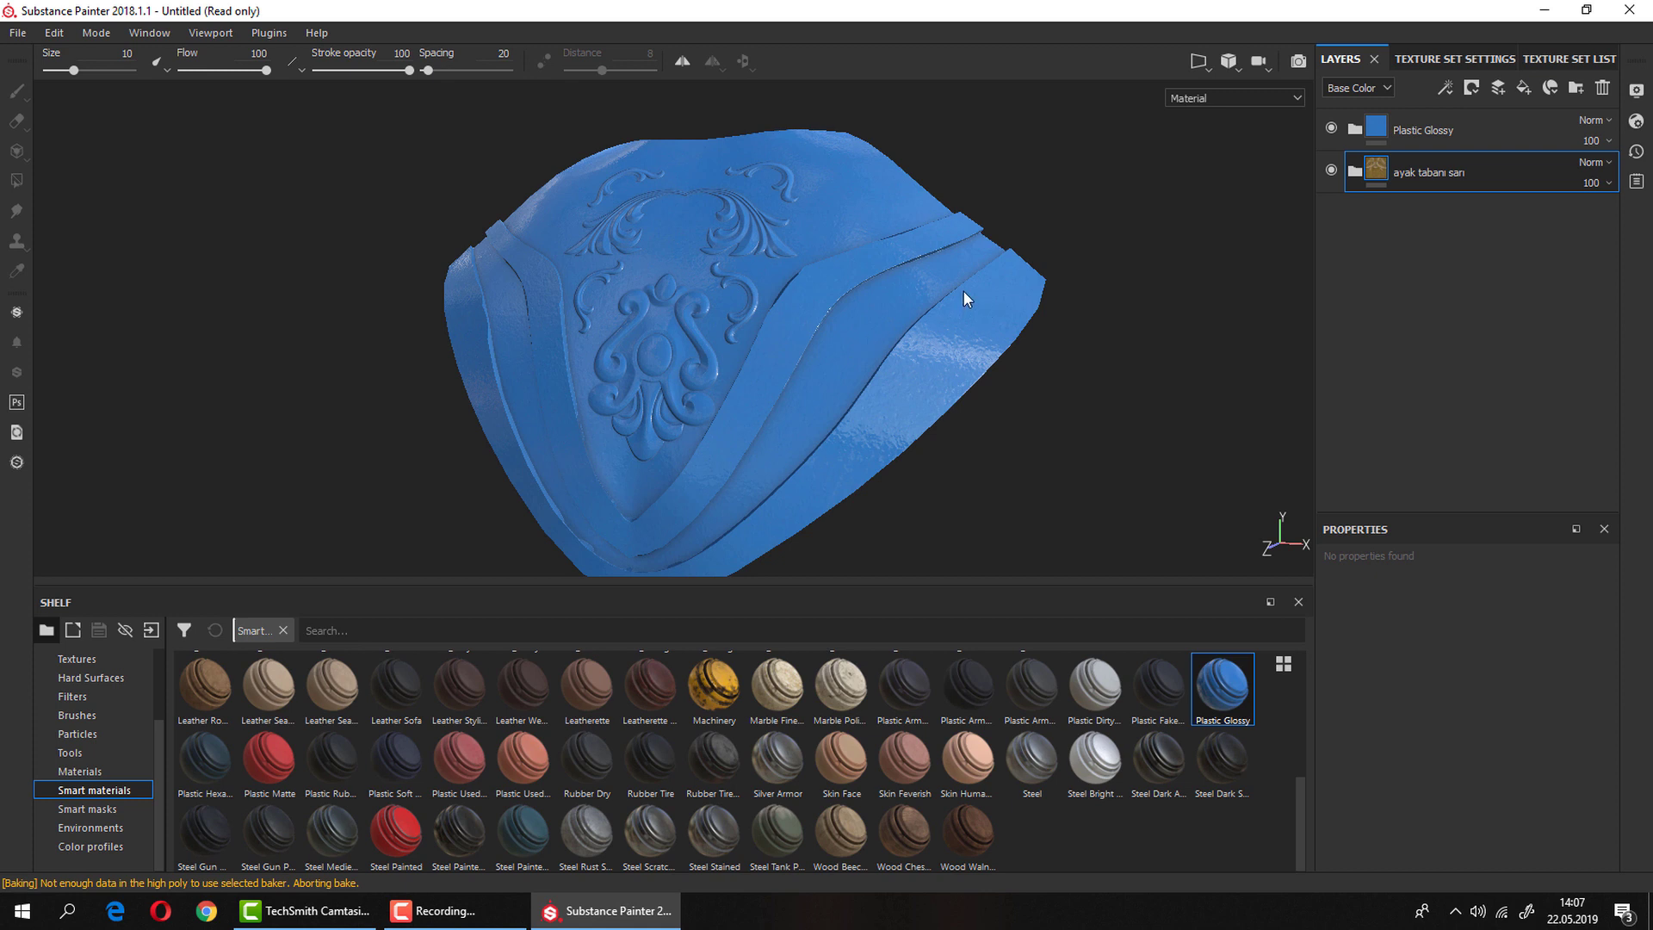
alt+drag(1038, 314, 1303, 209)
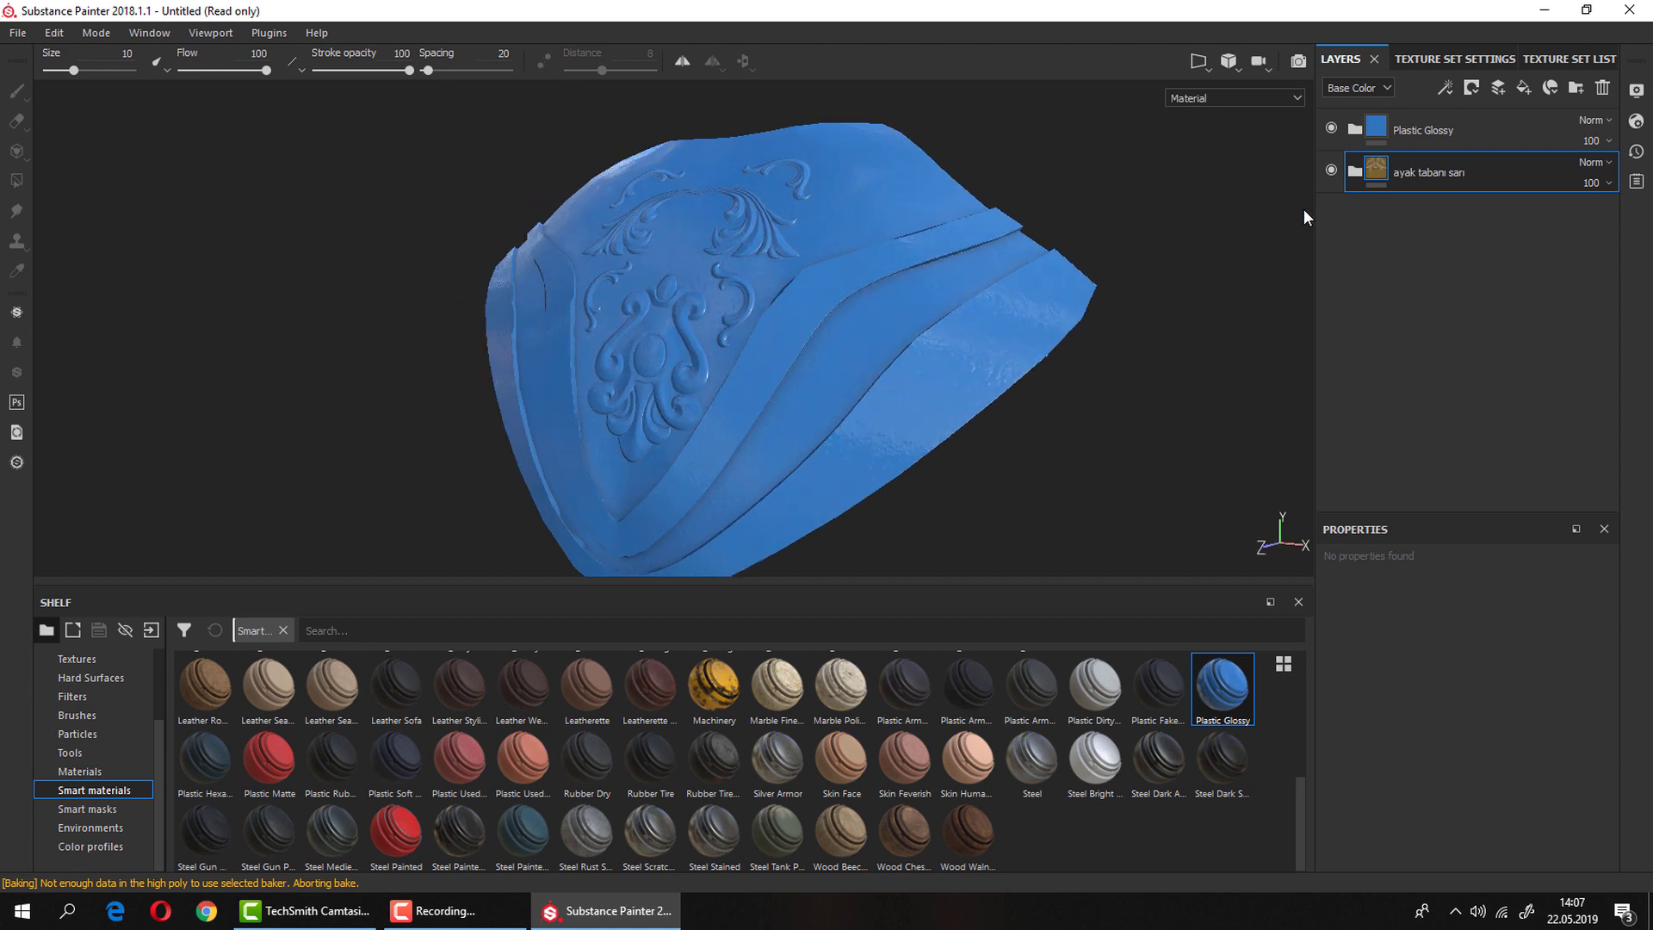
click(1330, 128)
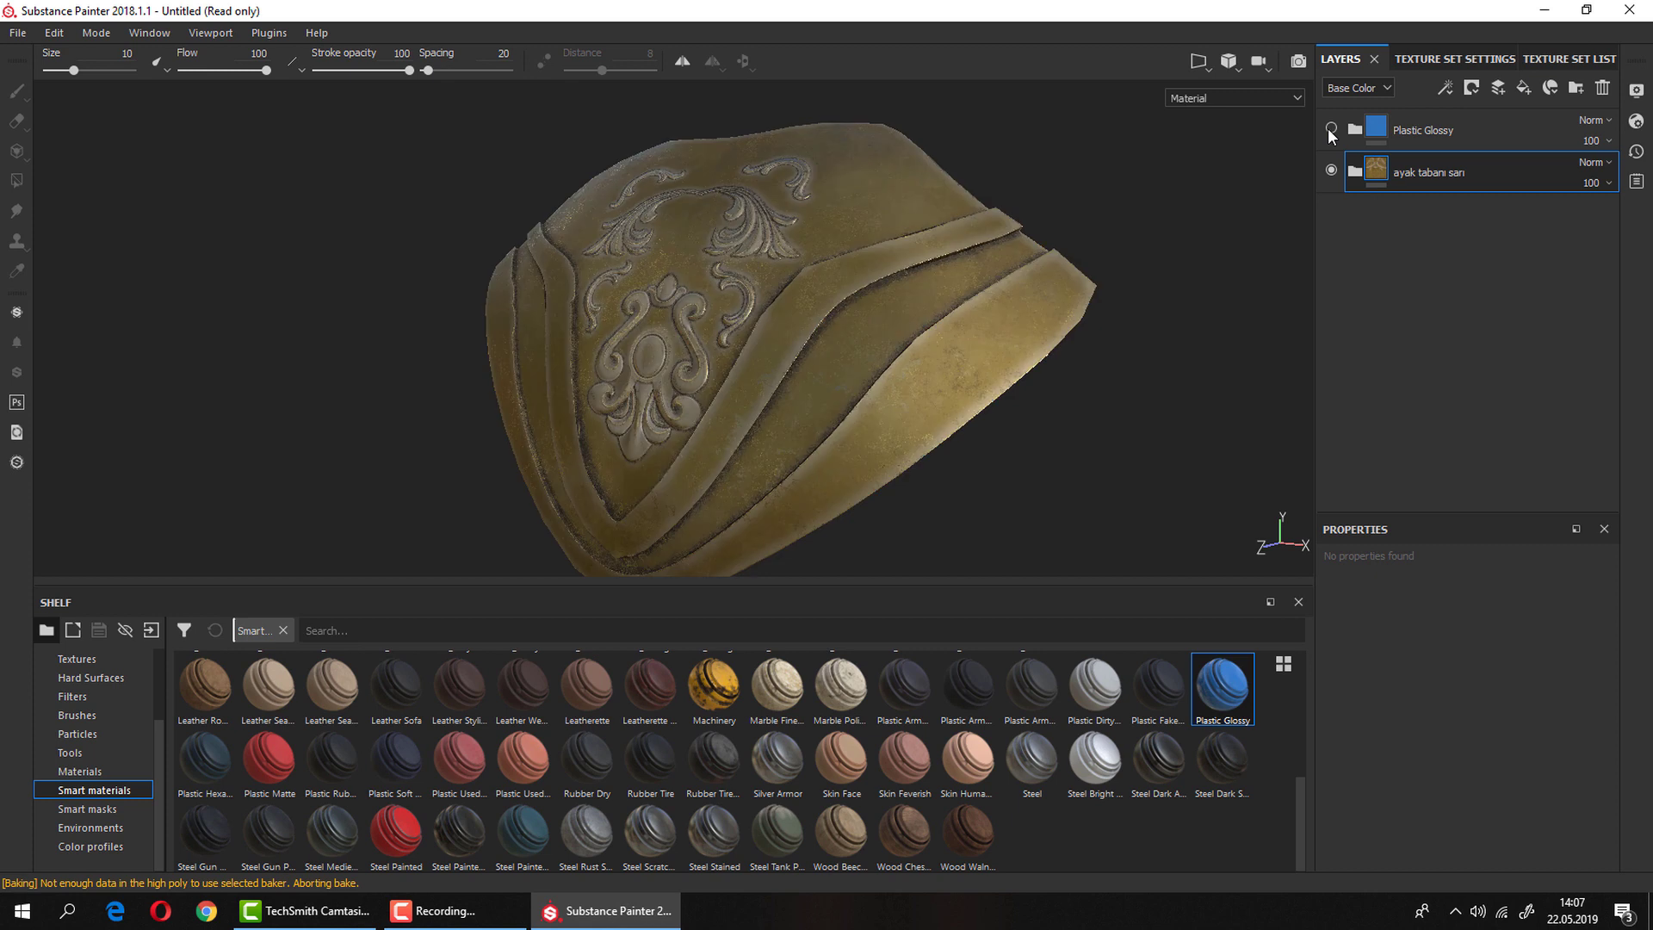
click(1330, 128)
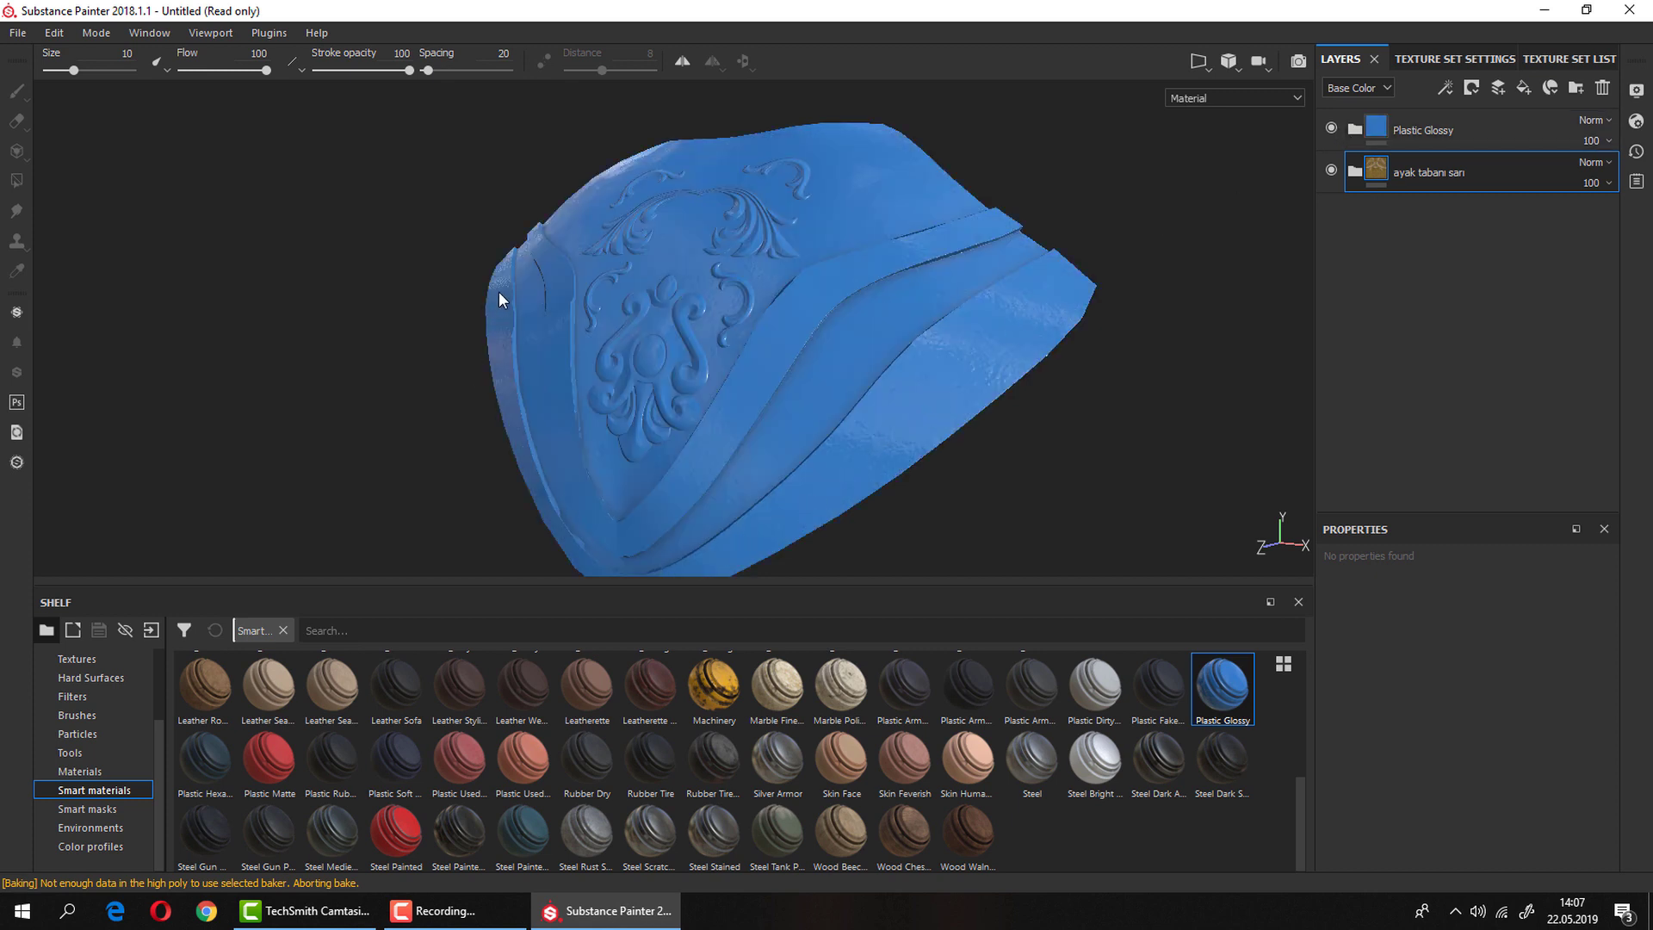
alt+drag(762, 369, 942, 270)
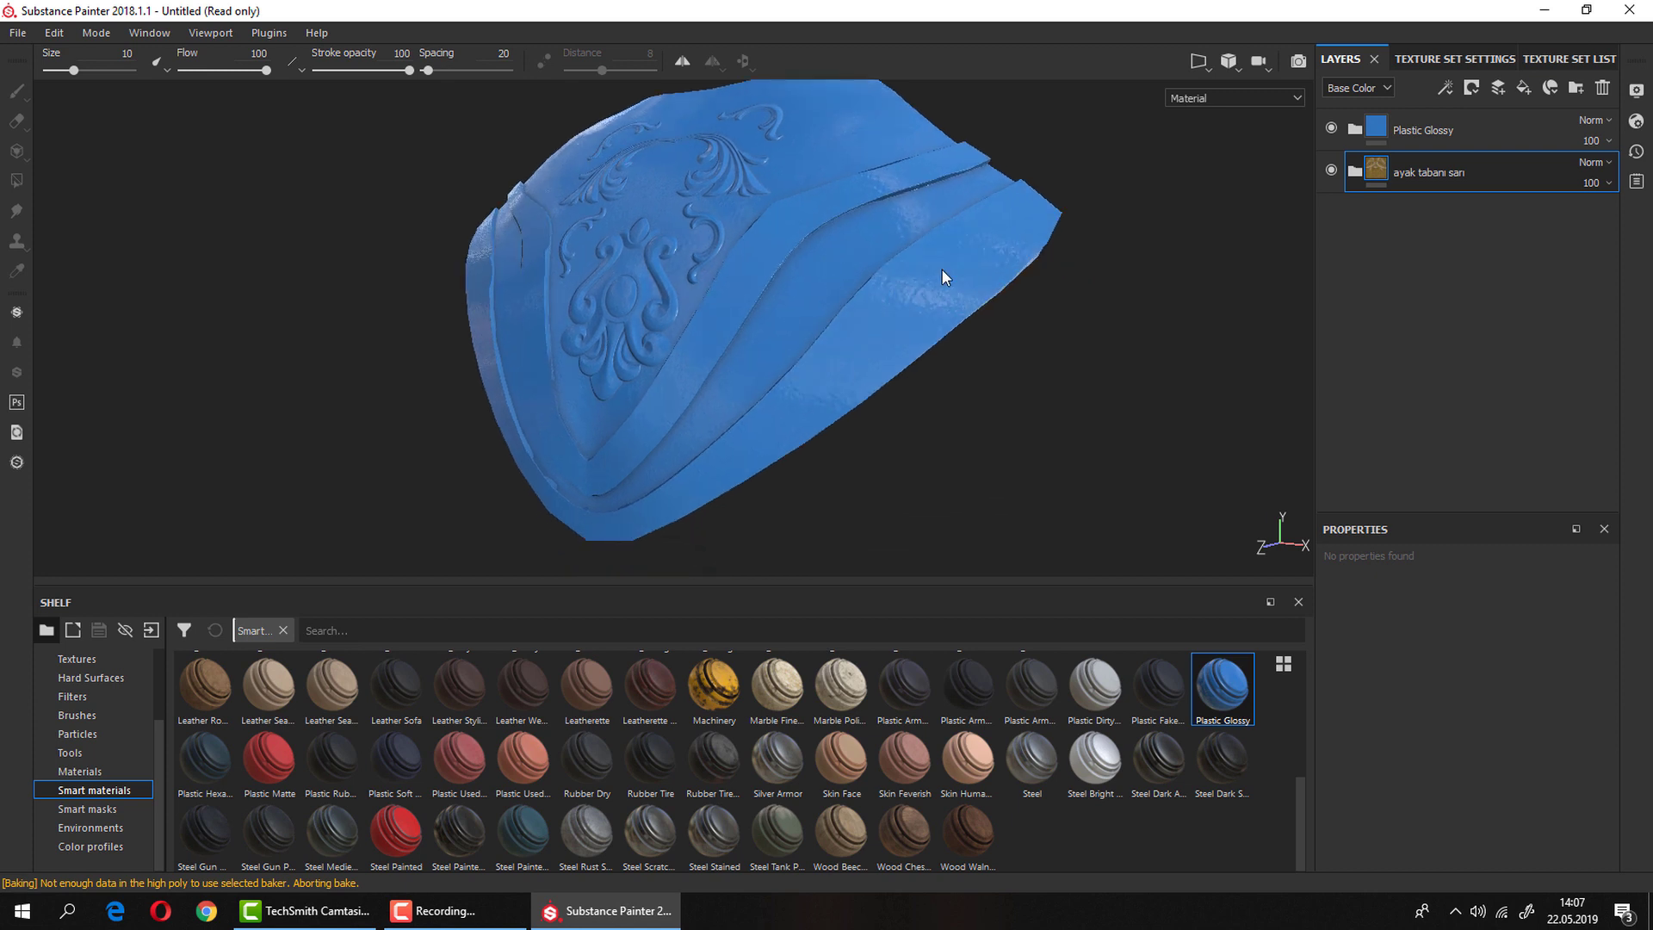
click(1403, 129)
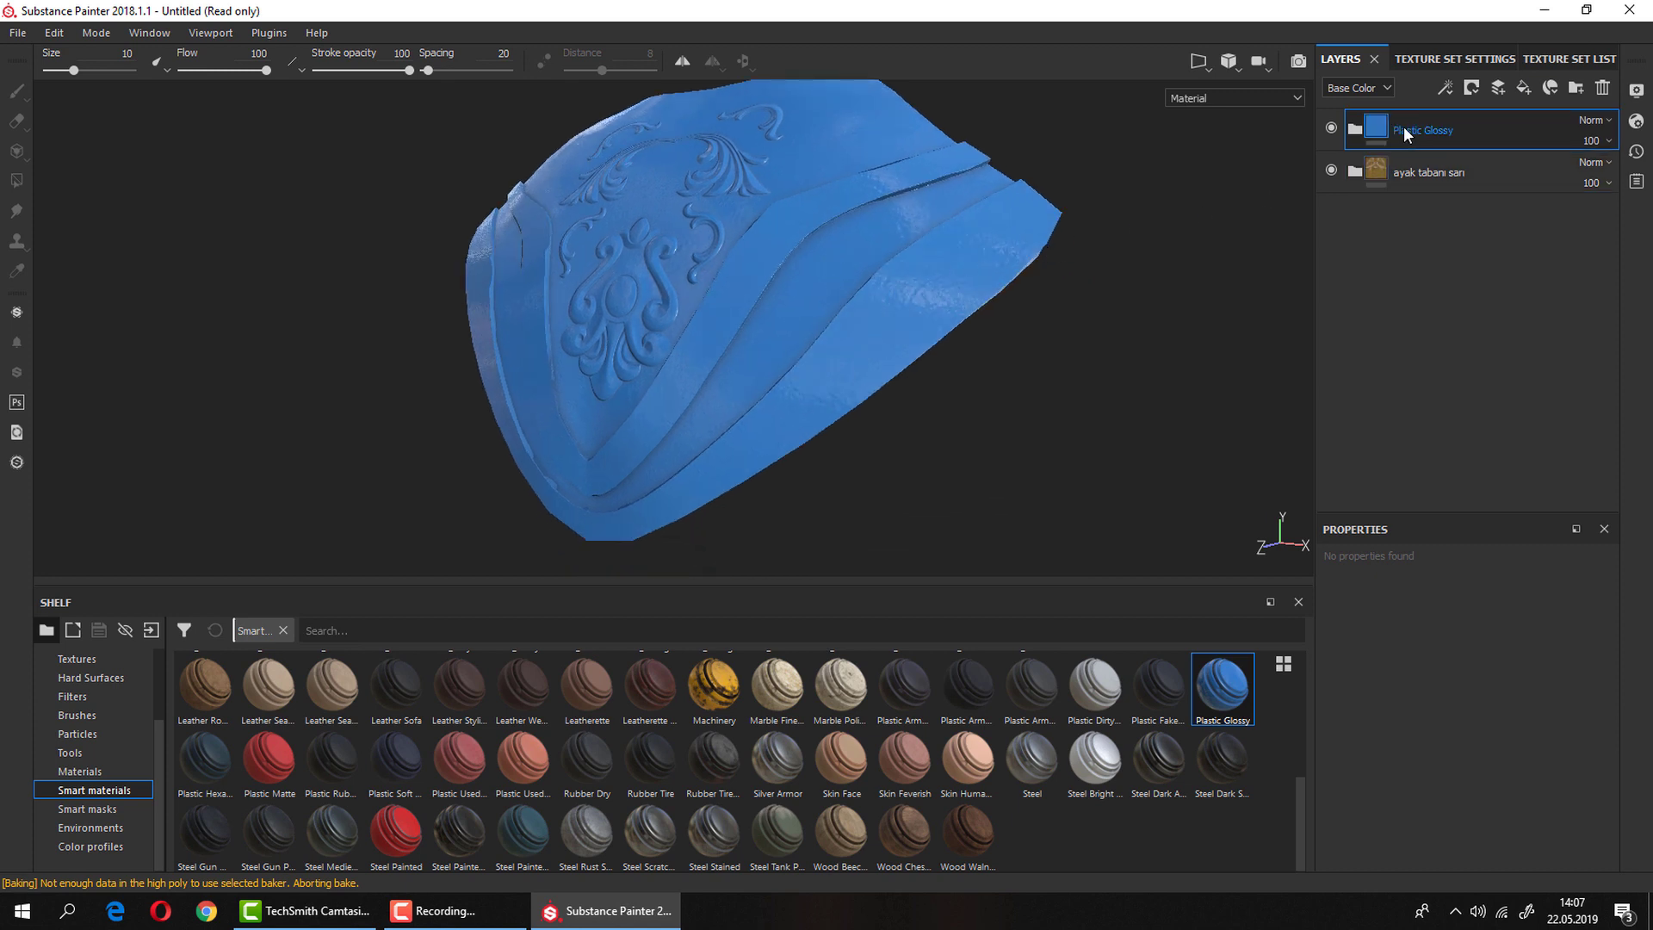
Add a black mask to Plastic Glossy and select the mask for painting.
right_click(1403, 126)
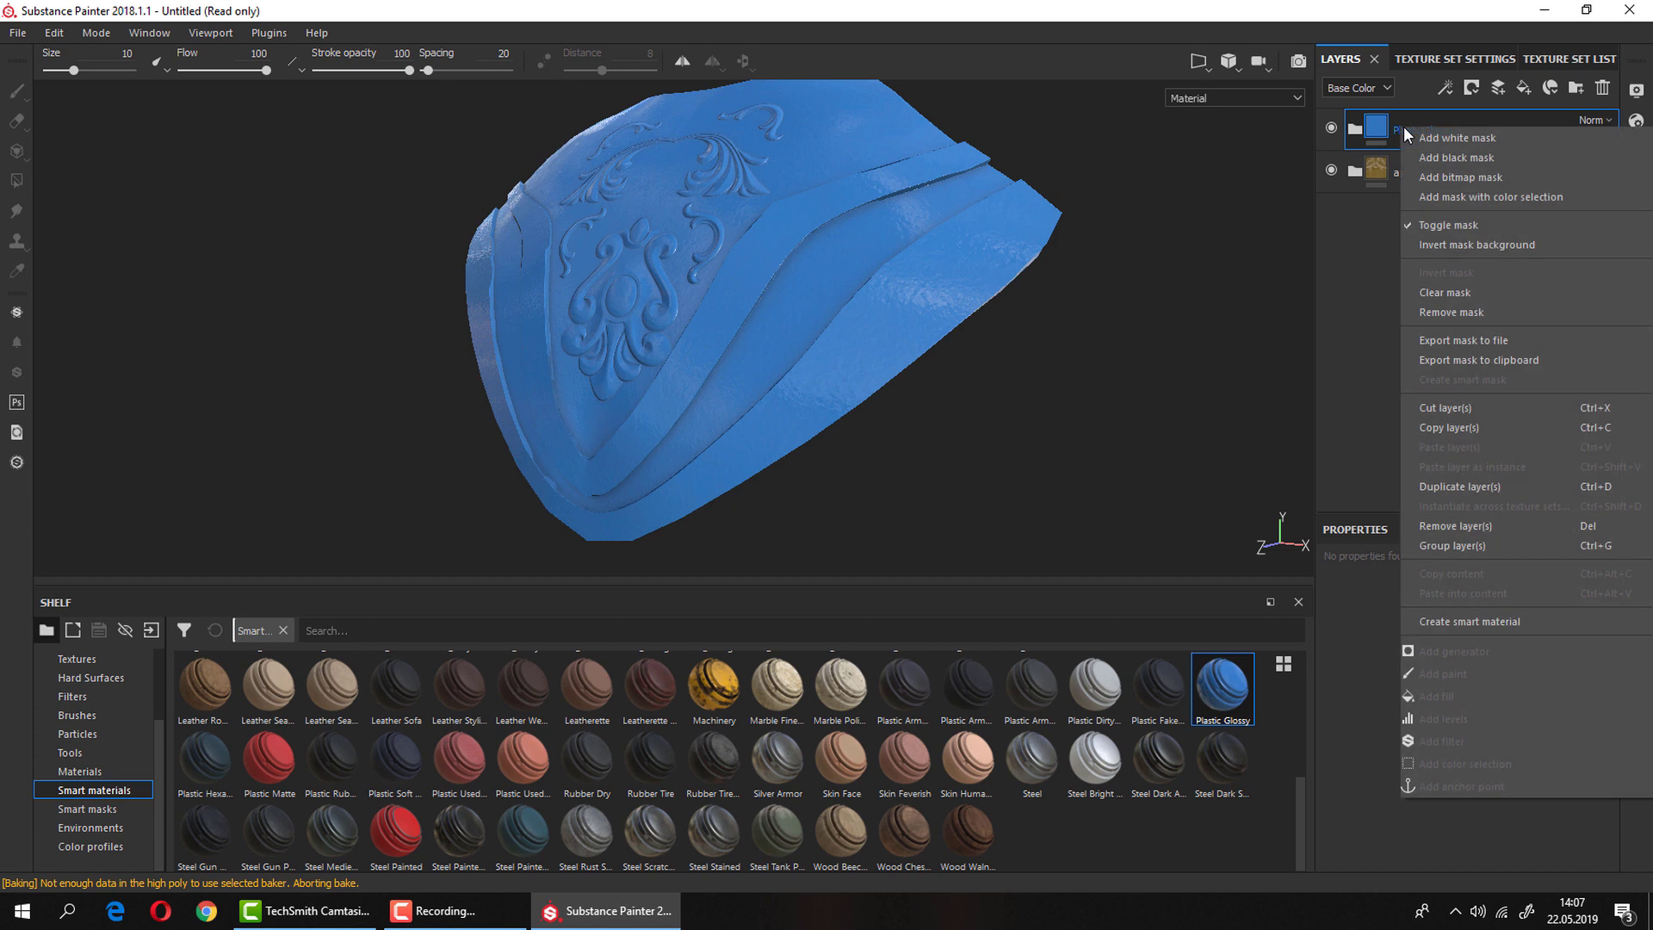
click(1480, 160)
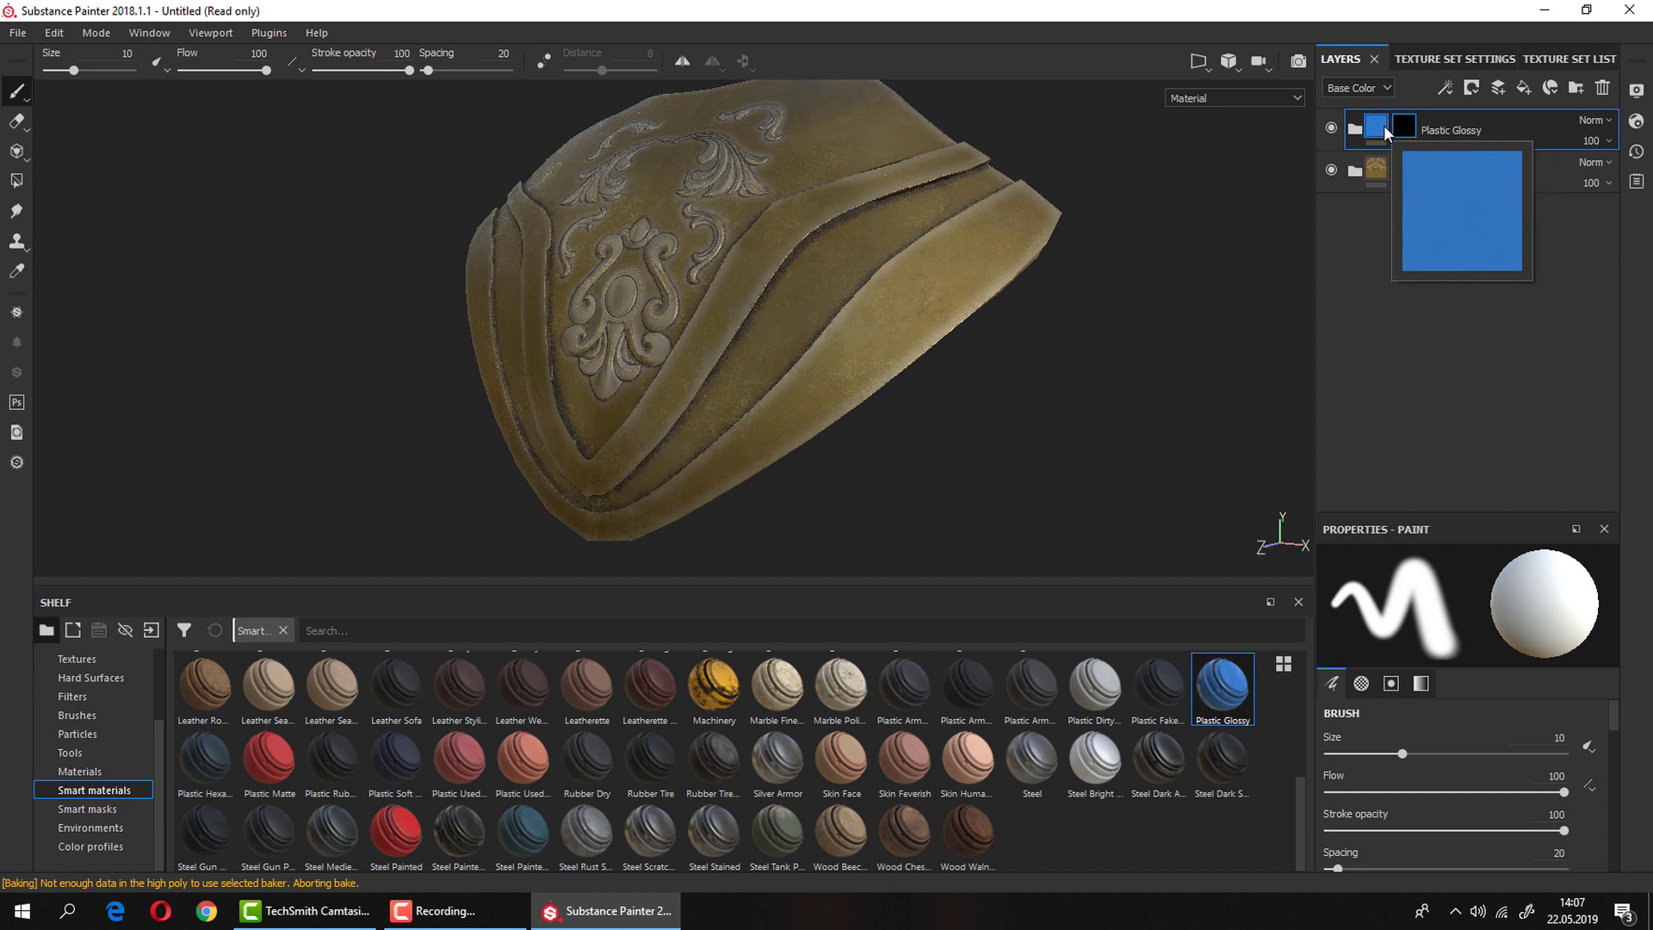
click(1383, 126)
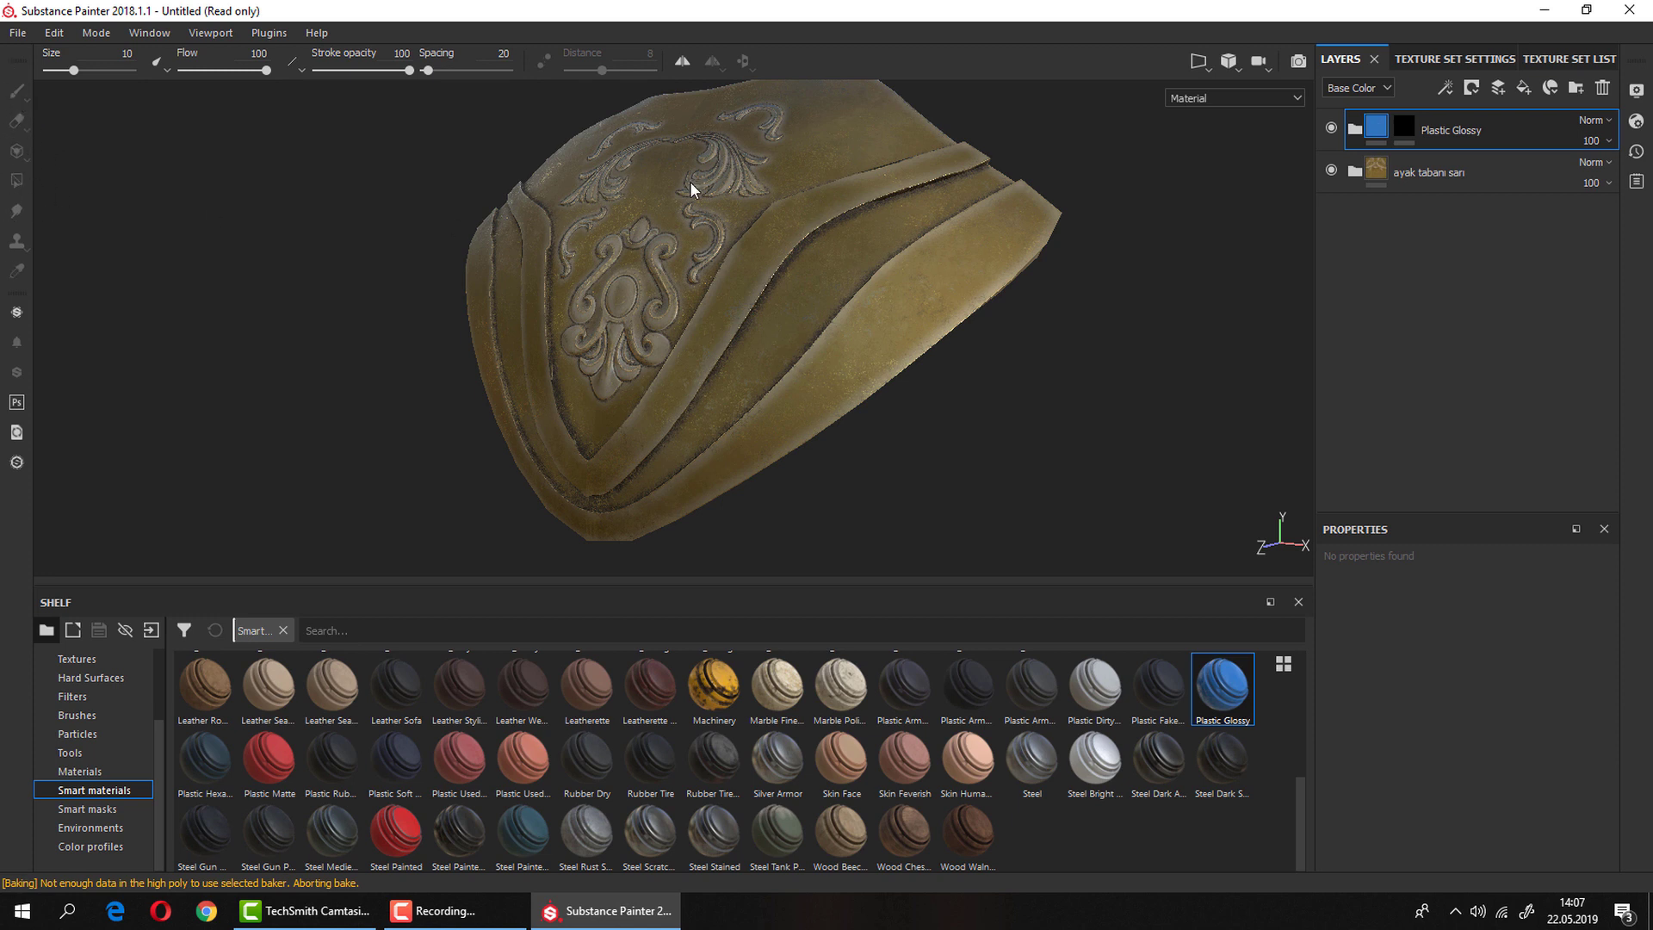
click(1402, 127)
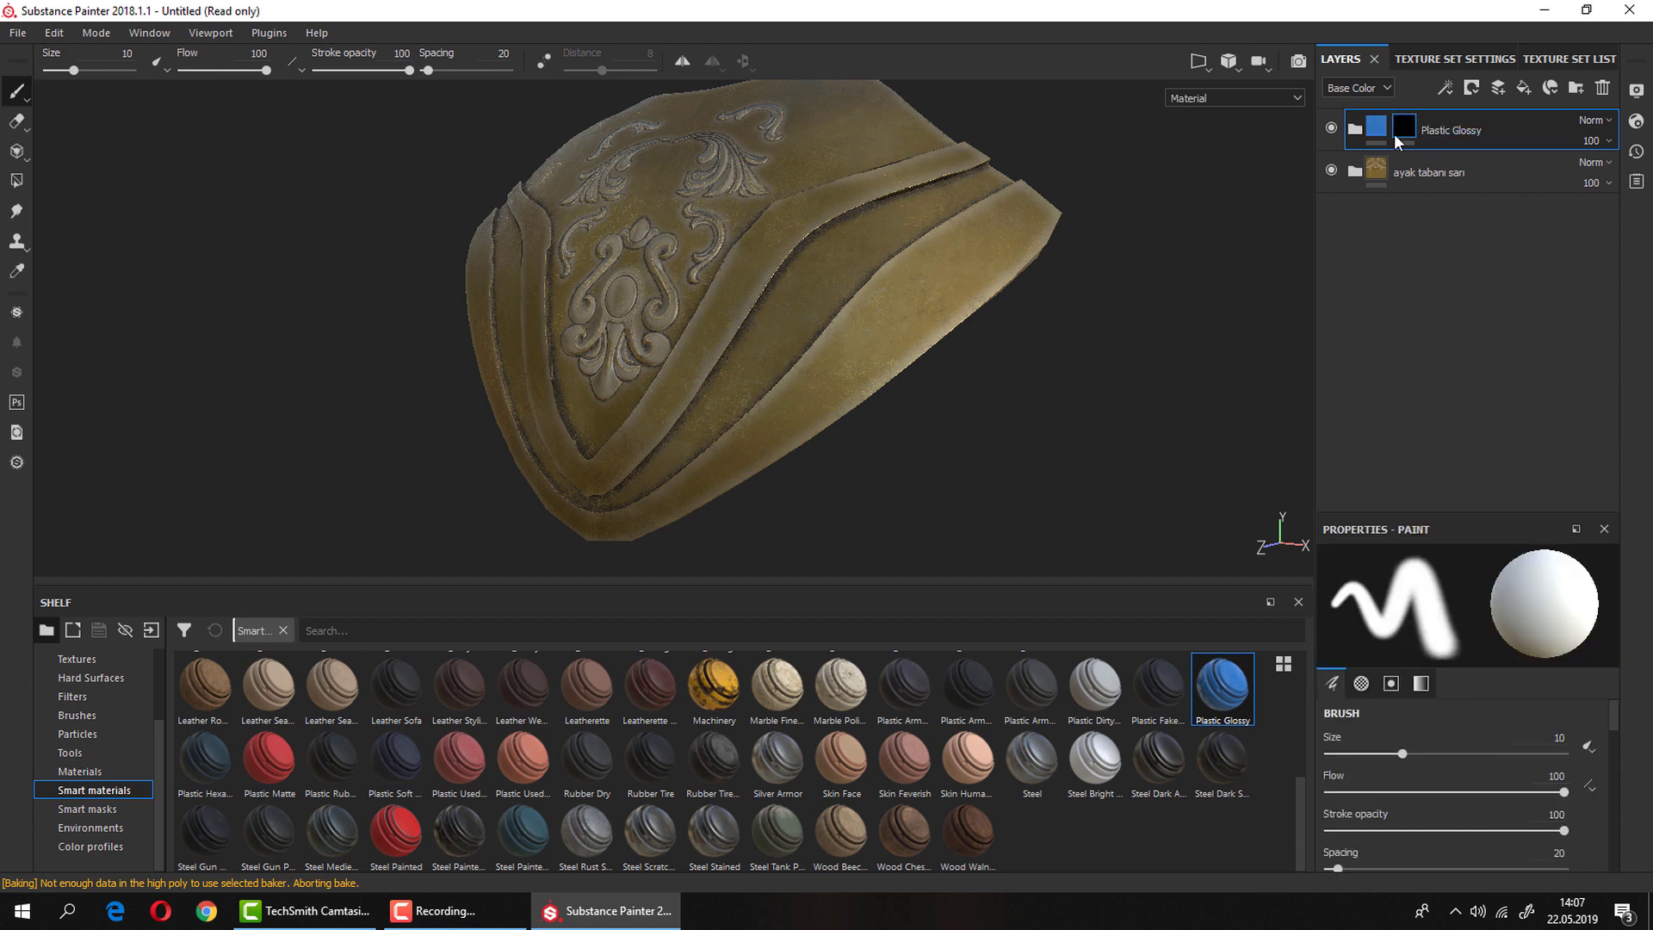
Activate polygon fill on the mask, inspect the plate, and choose UV chunk fill mode.
click(18, 183)
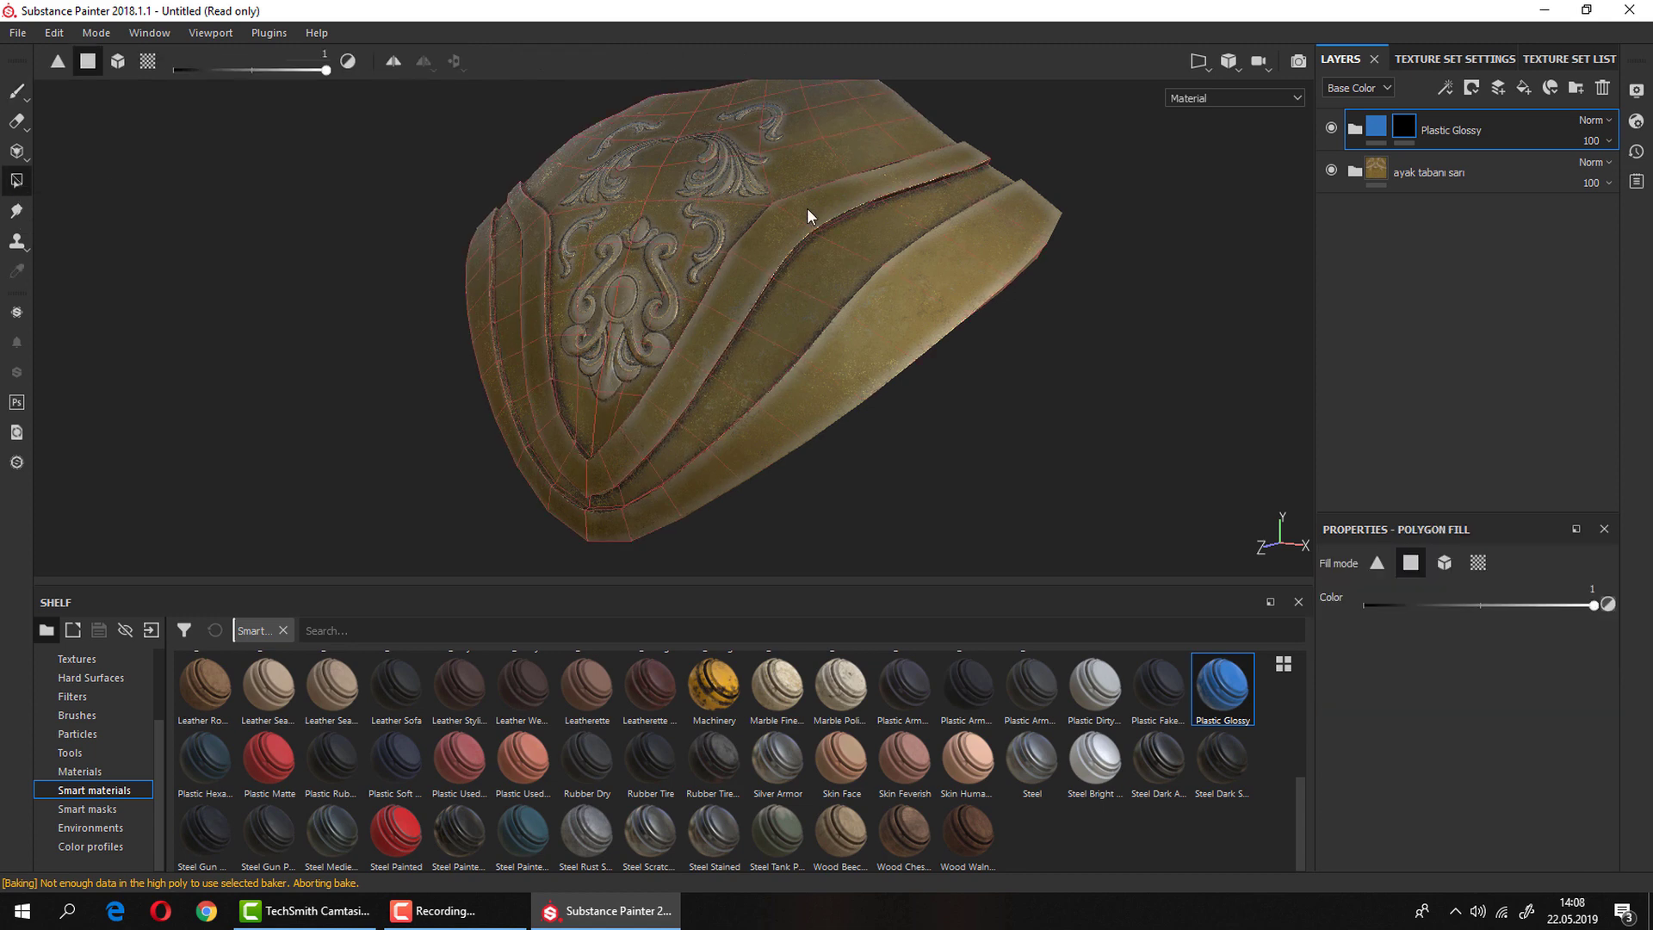
mouse_move(675, 235)
alt+mouse_down()
mouse_move(786, 251)
mouse_move(819, 232)
mouse_move(699, 297)
mouse_move(872, 294)
mouse_move(878, 325)
alt+mouse_up()
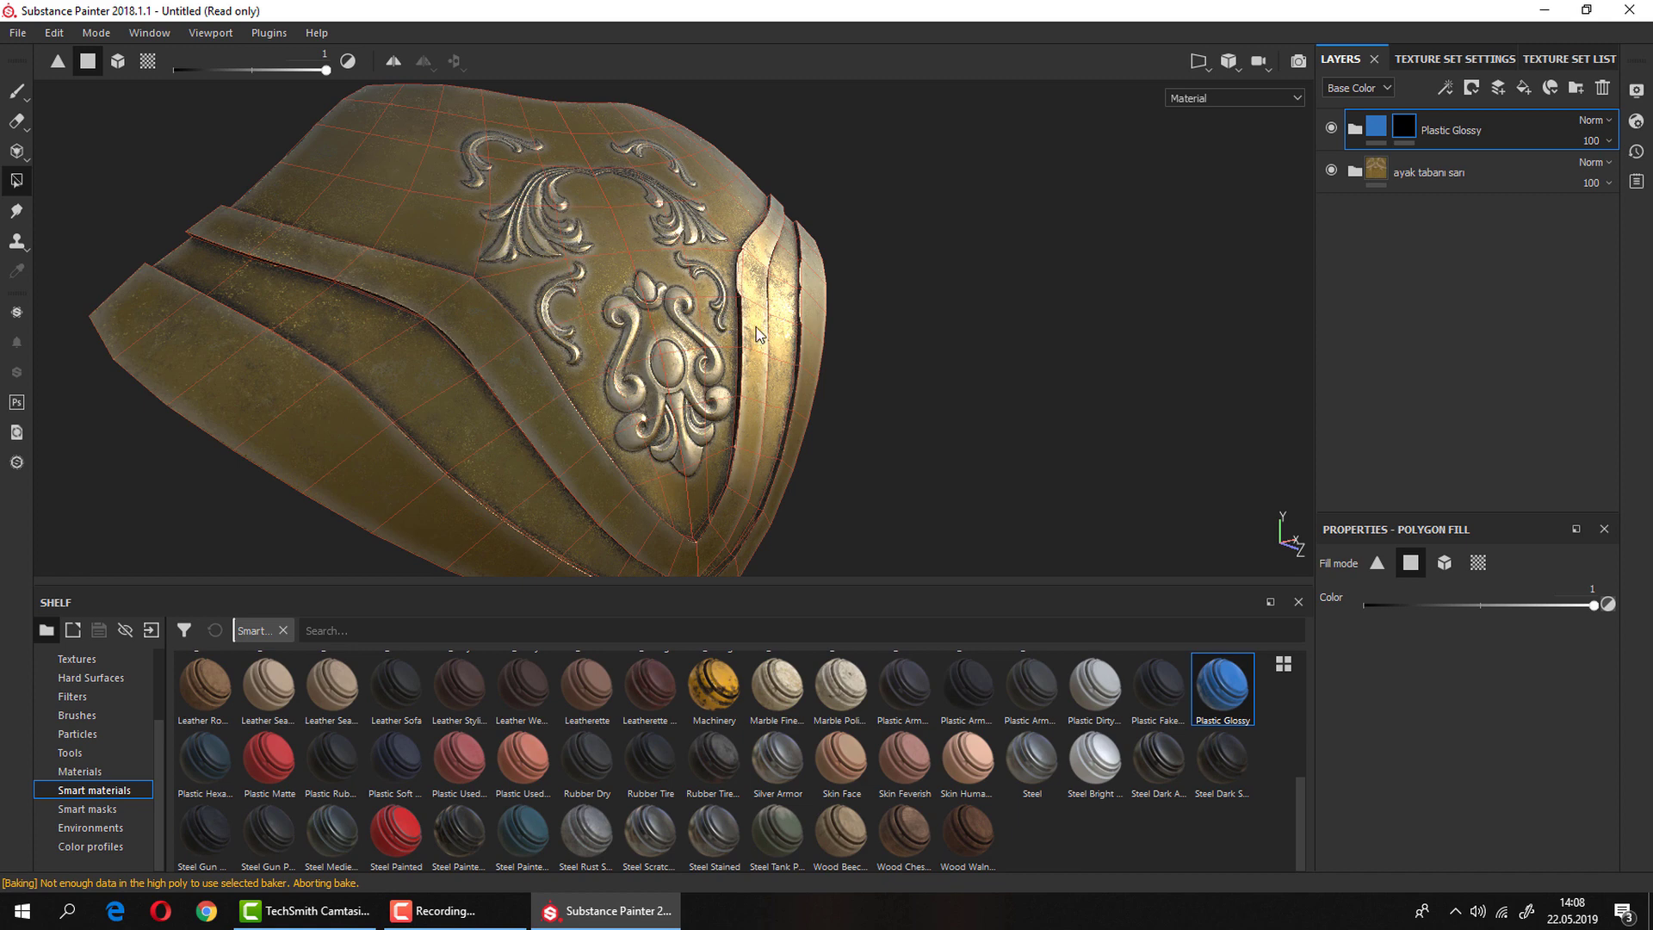
mouse_move(755, 327)
alt+mouse_down()
mouse_move(347, 296)
mouse_move(482, 332)
mouse_move(695, 301)
alt+mouse_up()
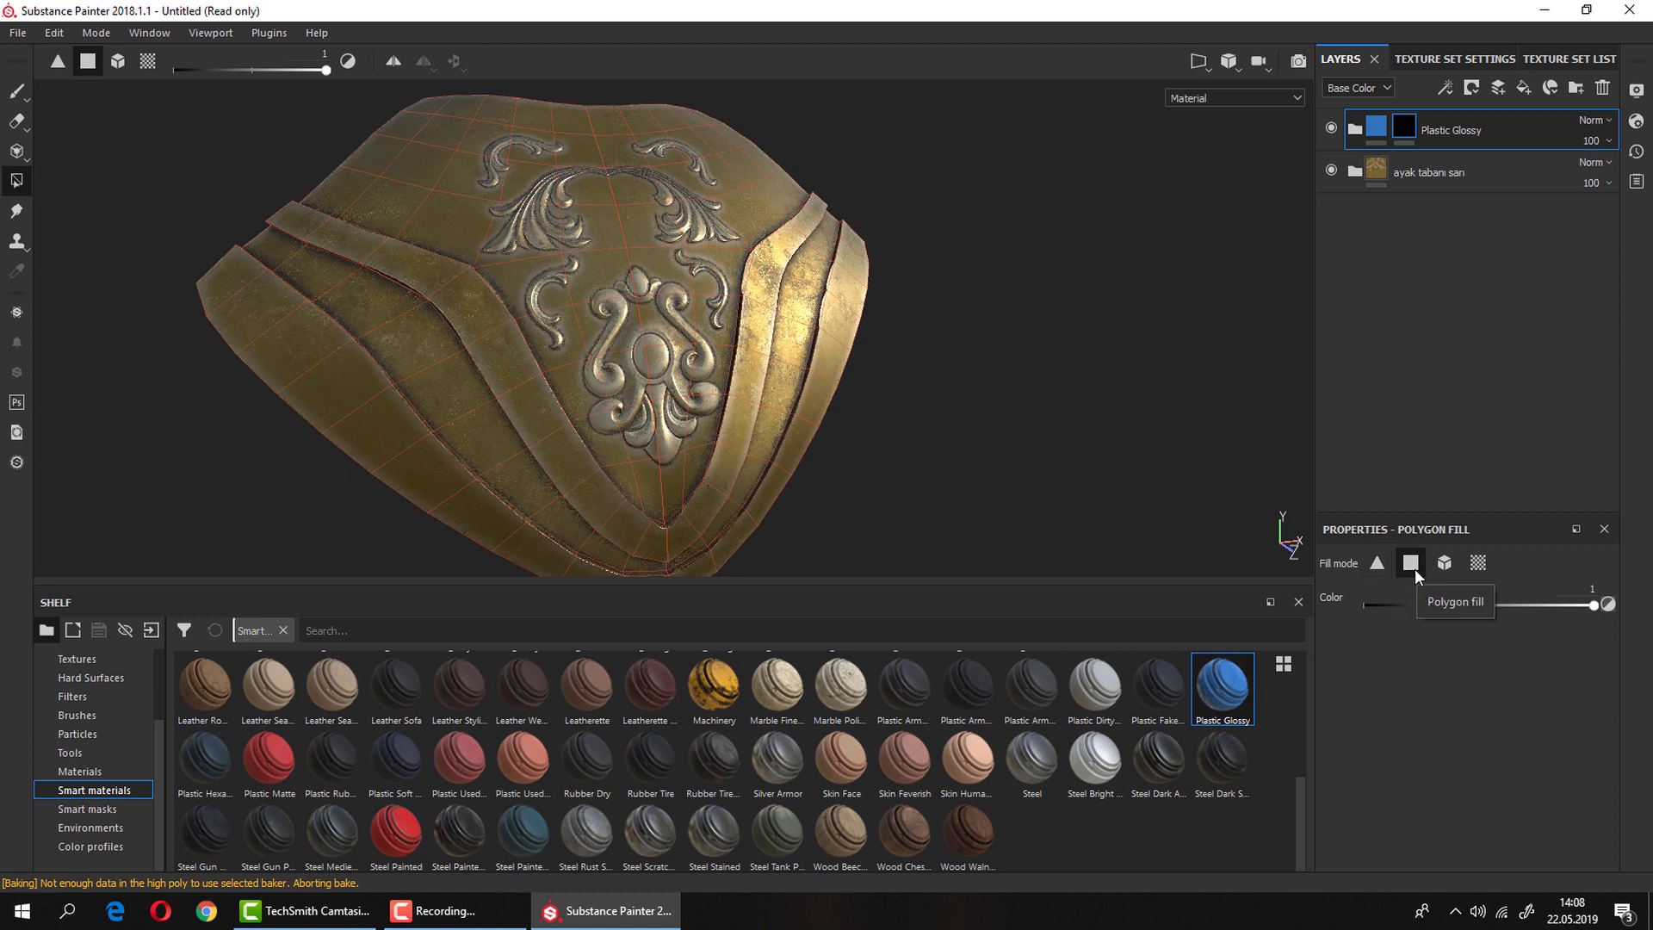
click(1480, 562)
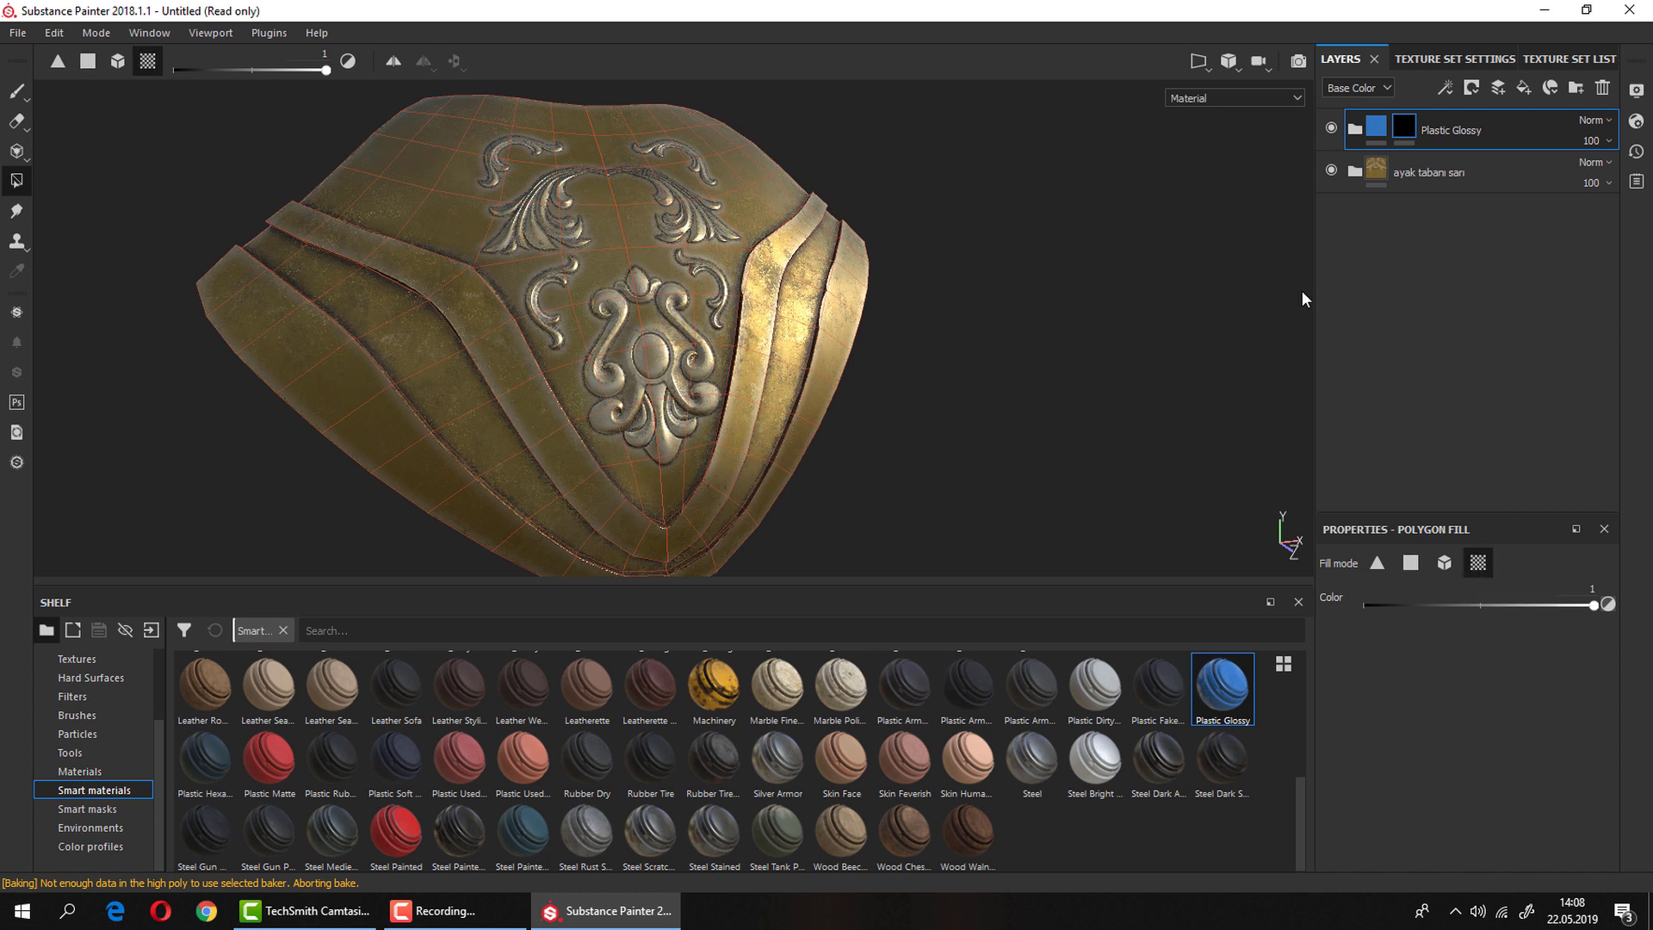
Switch to the 3D/2D layout and fill the right UV chunk with Plastic Glossy.
click(1210, 60)
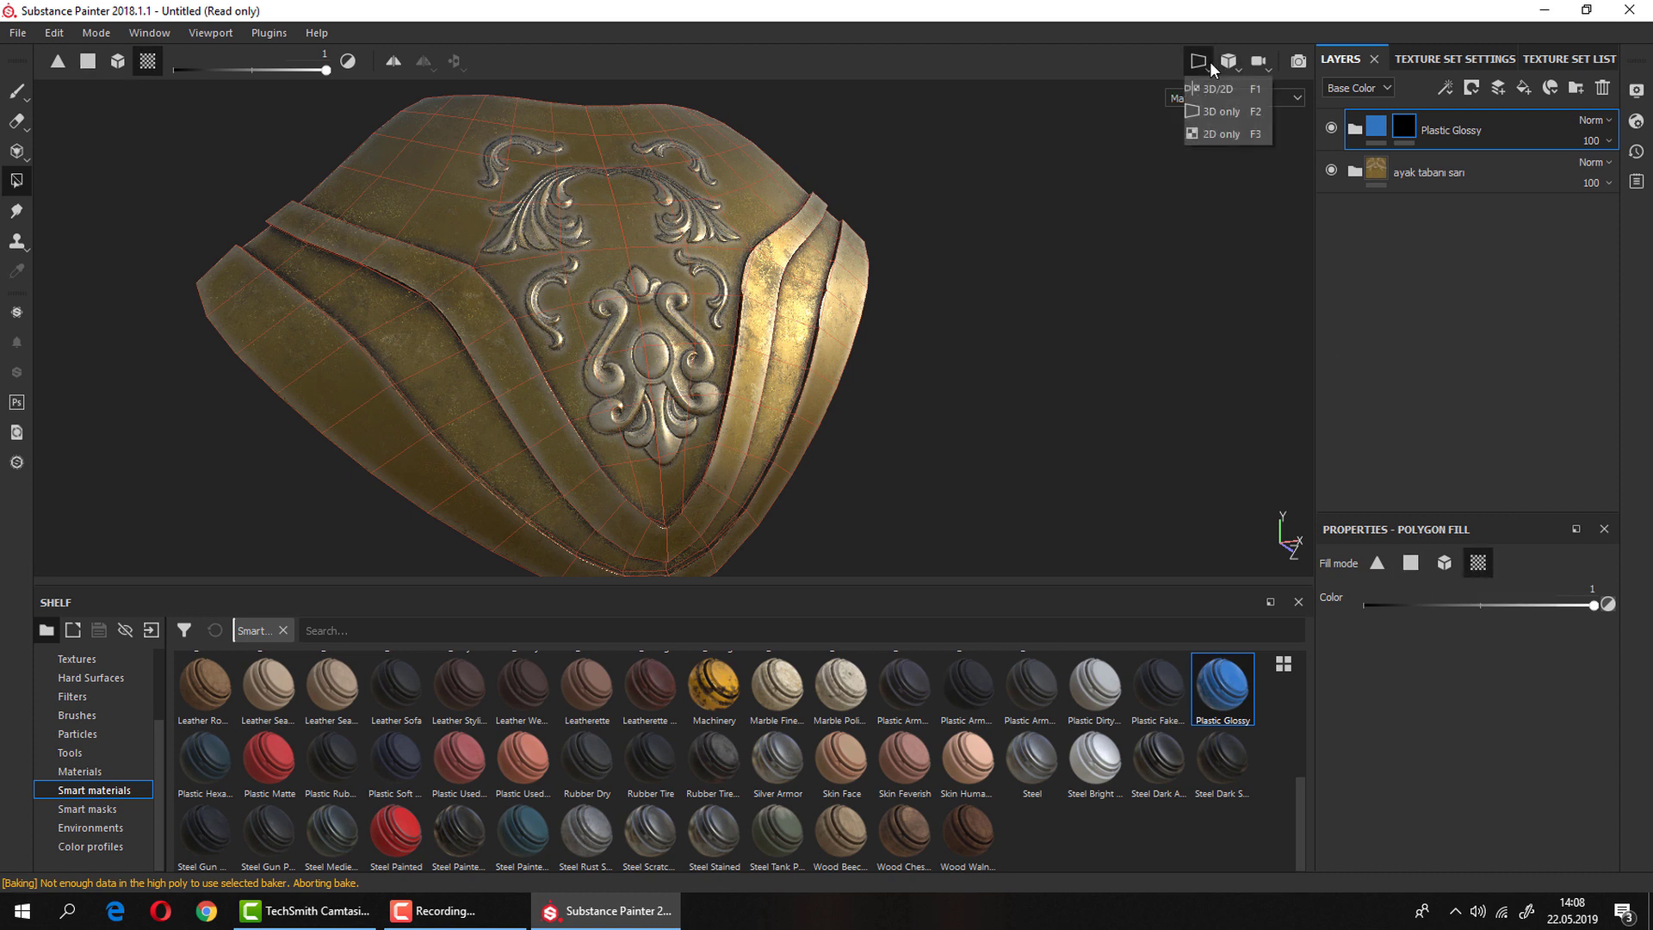
click(1215, 90)
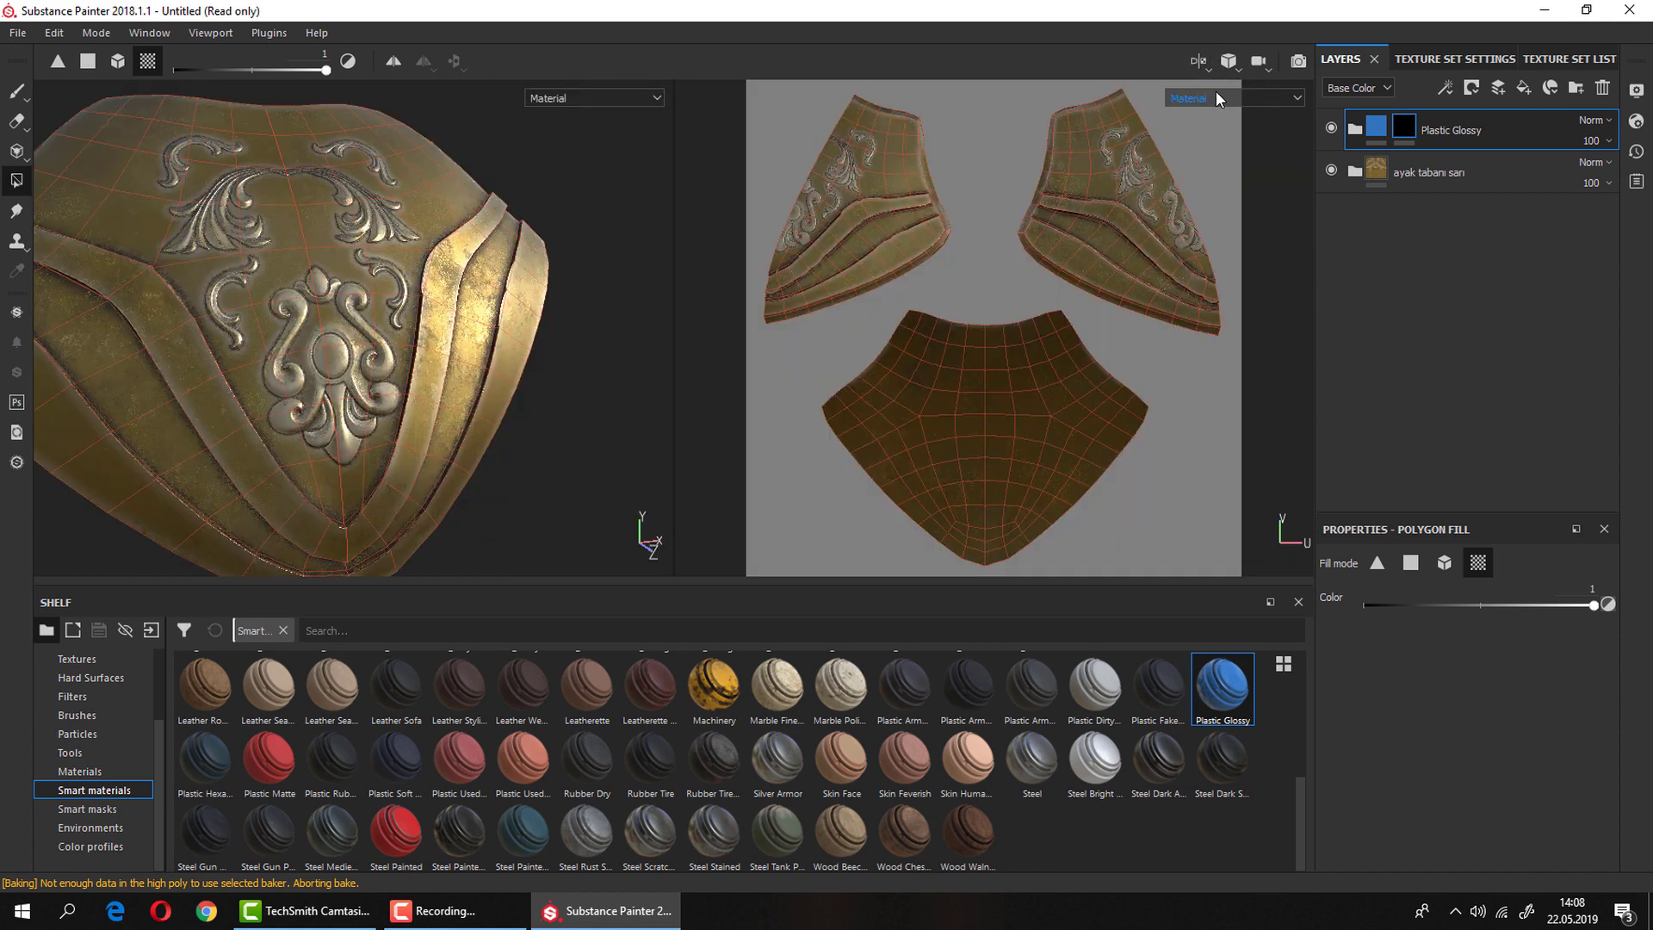
click(1127, 204)
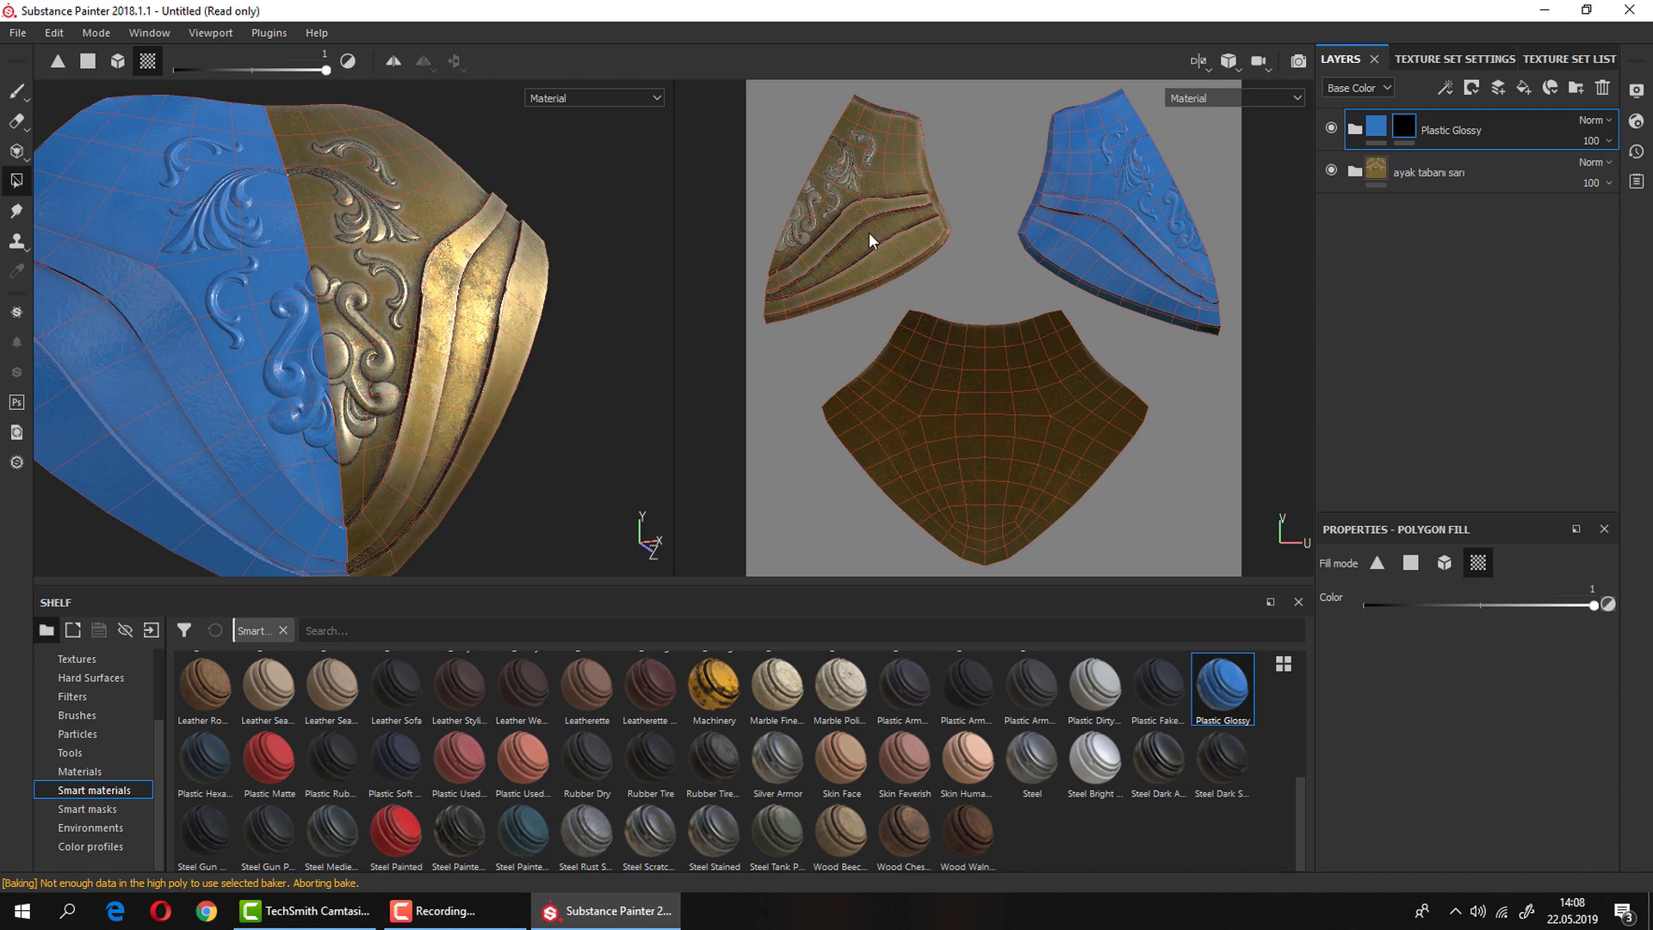
scroll(440, 351, up, 2)
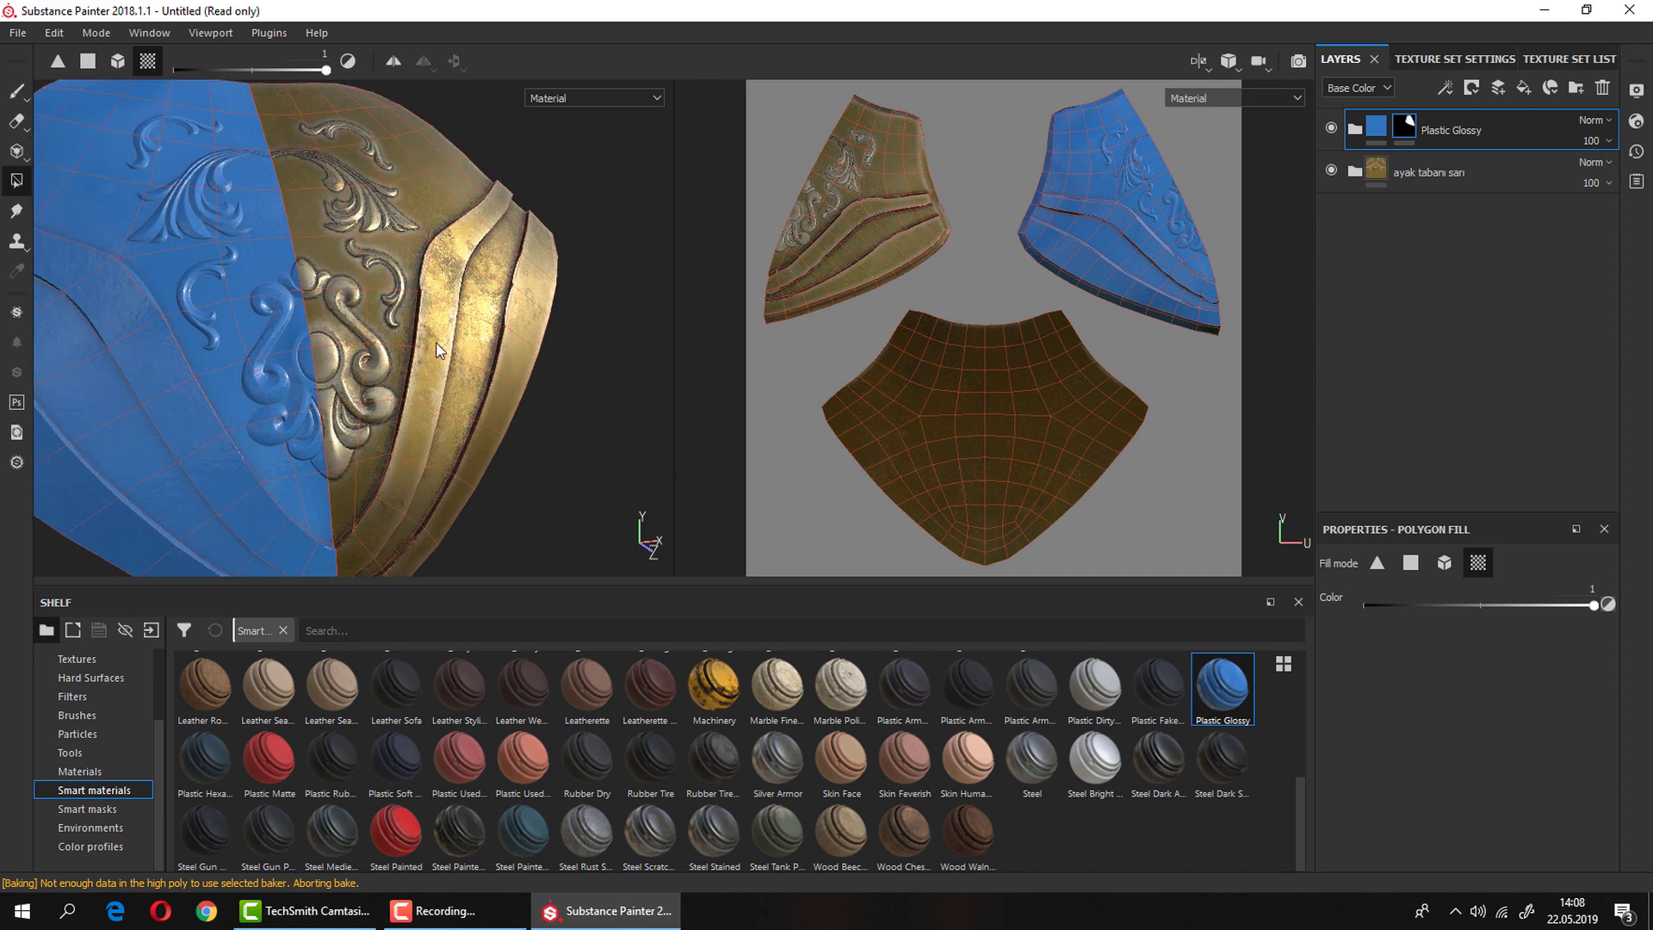
scroll(437, 350, down, 5)
scroll(335, 340, down, 1)
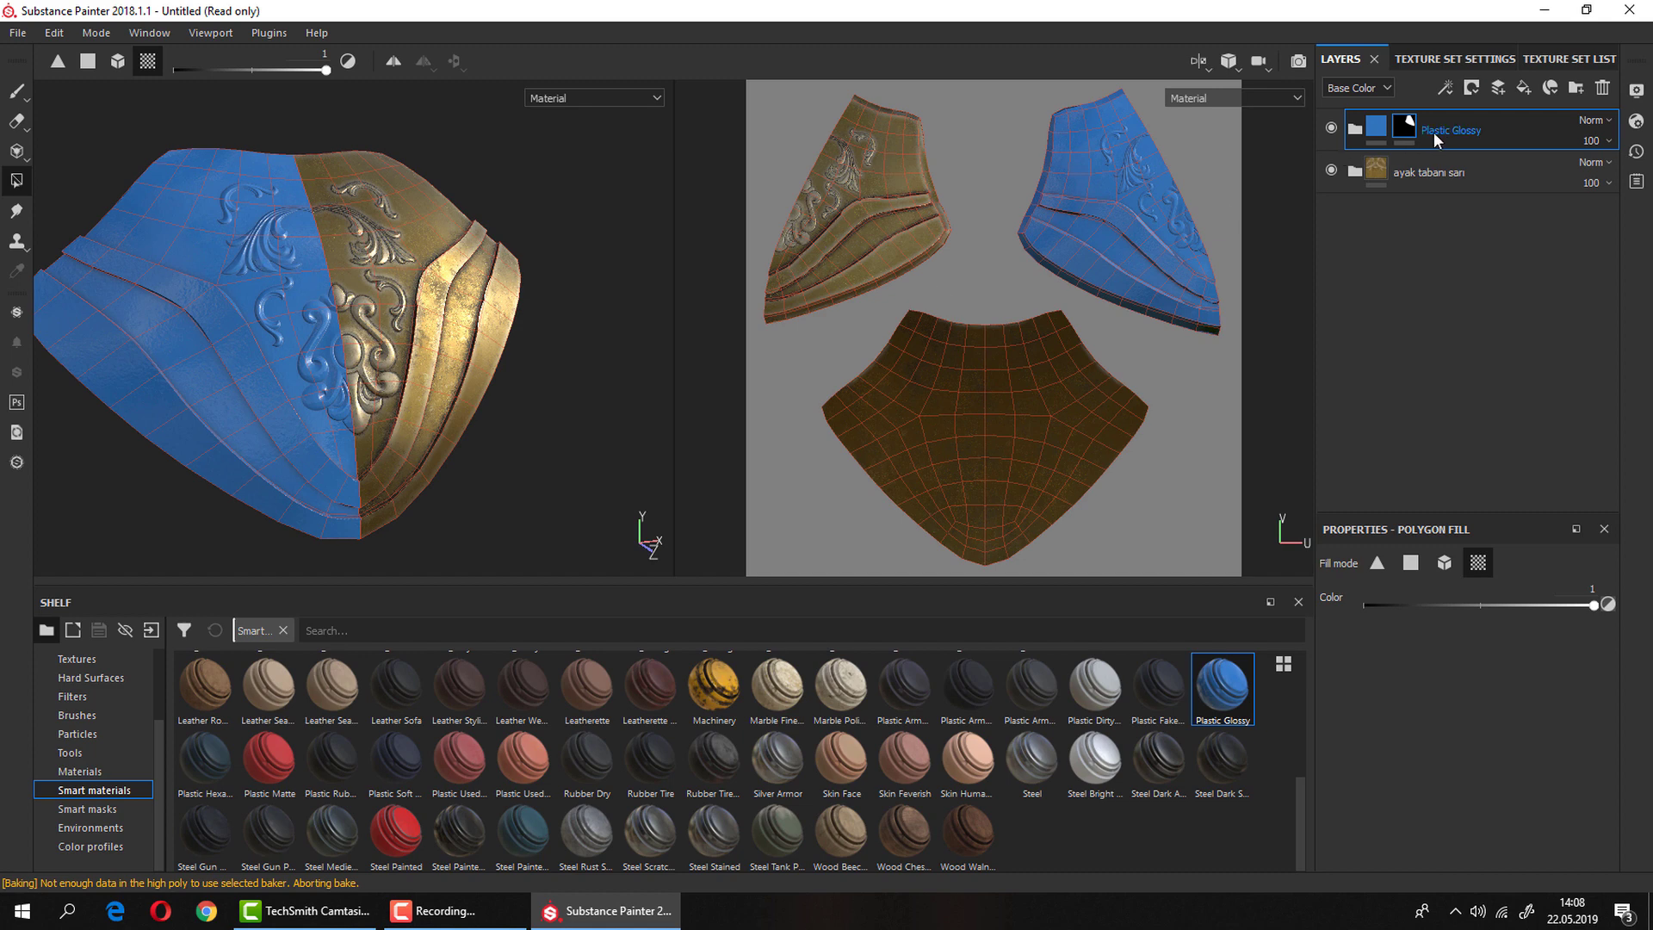
Fill the left UV island, check the back piece, then undo the test fills.
click(847, 193)
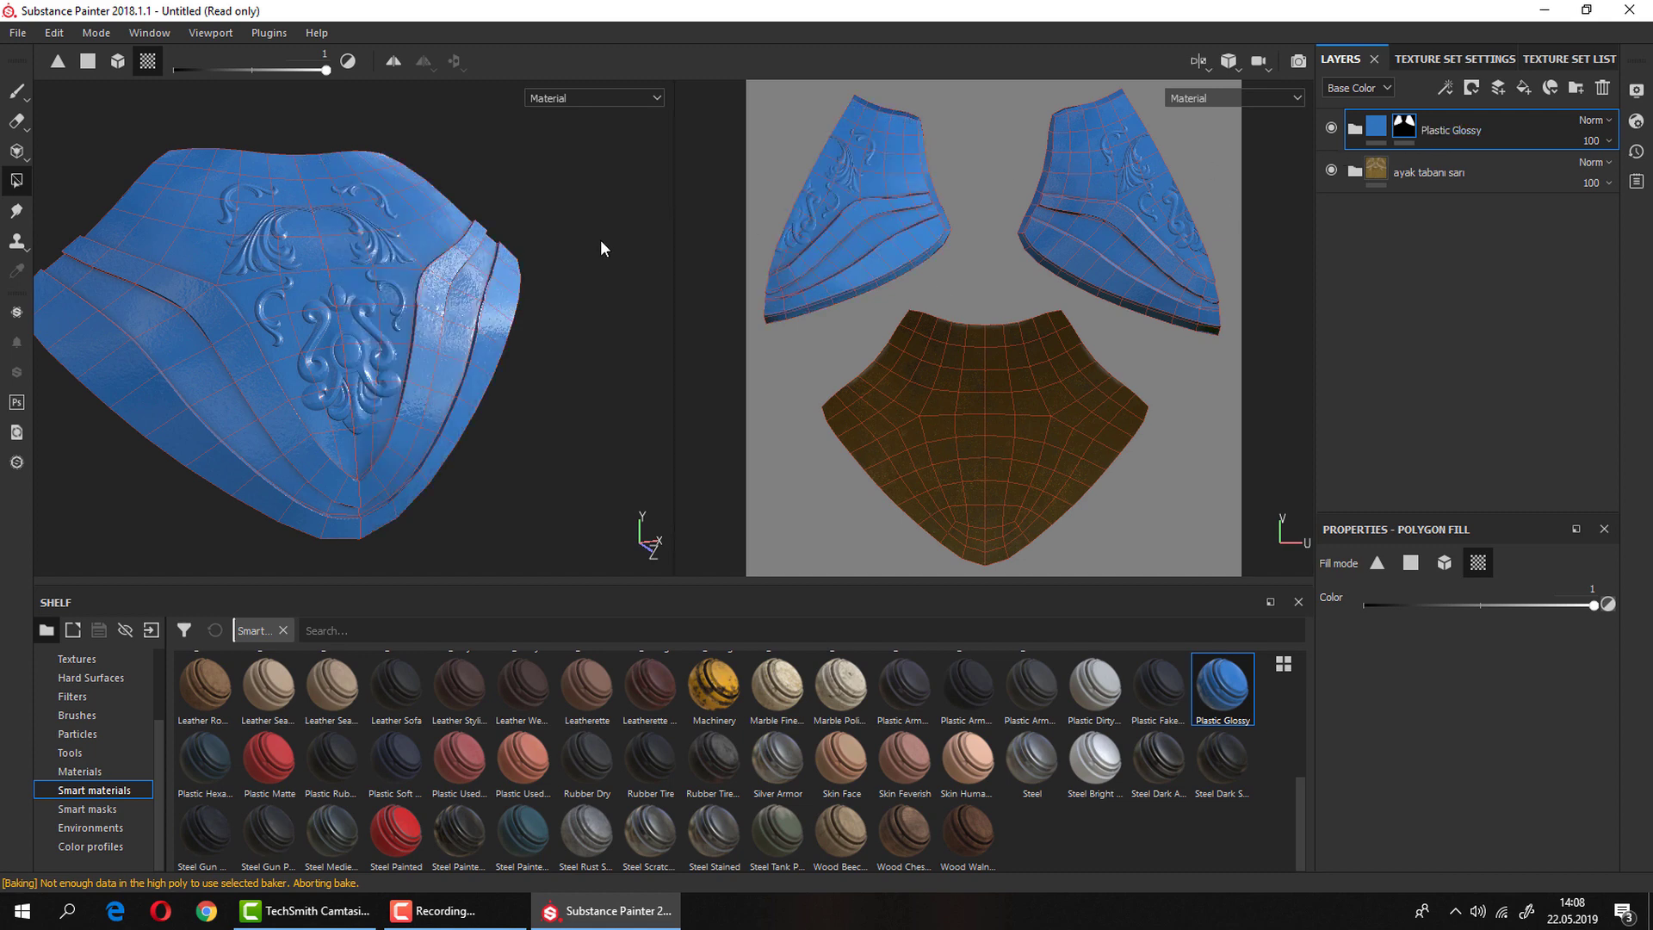
mouse_move(601, 240)
alt+mouse_down()
mouse_move(17, 131)
mouse_move(509, 266)
alt+mouse_up()
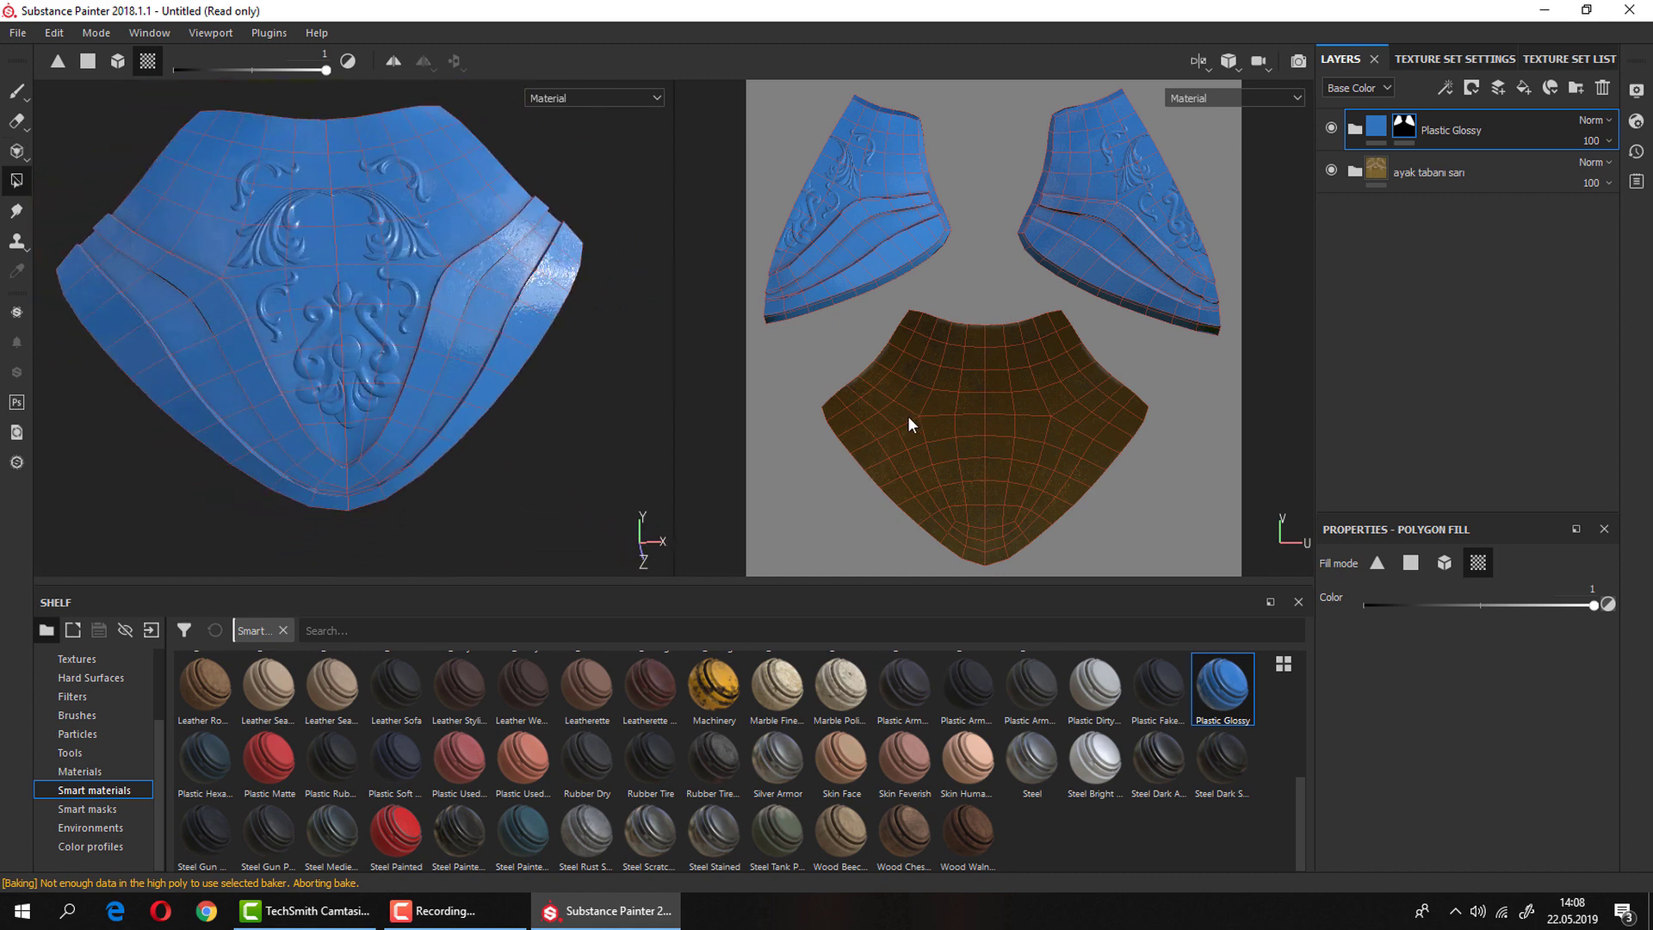
key(ctrl+z)
key(ctrl+z)
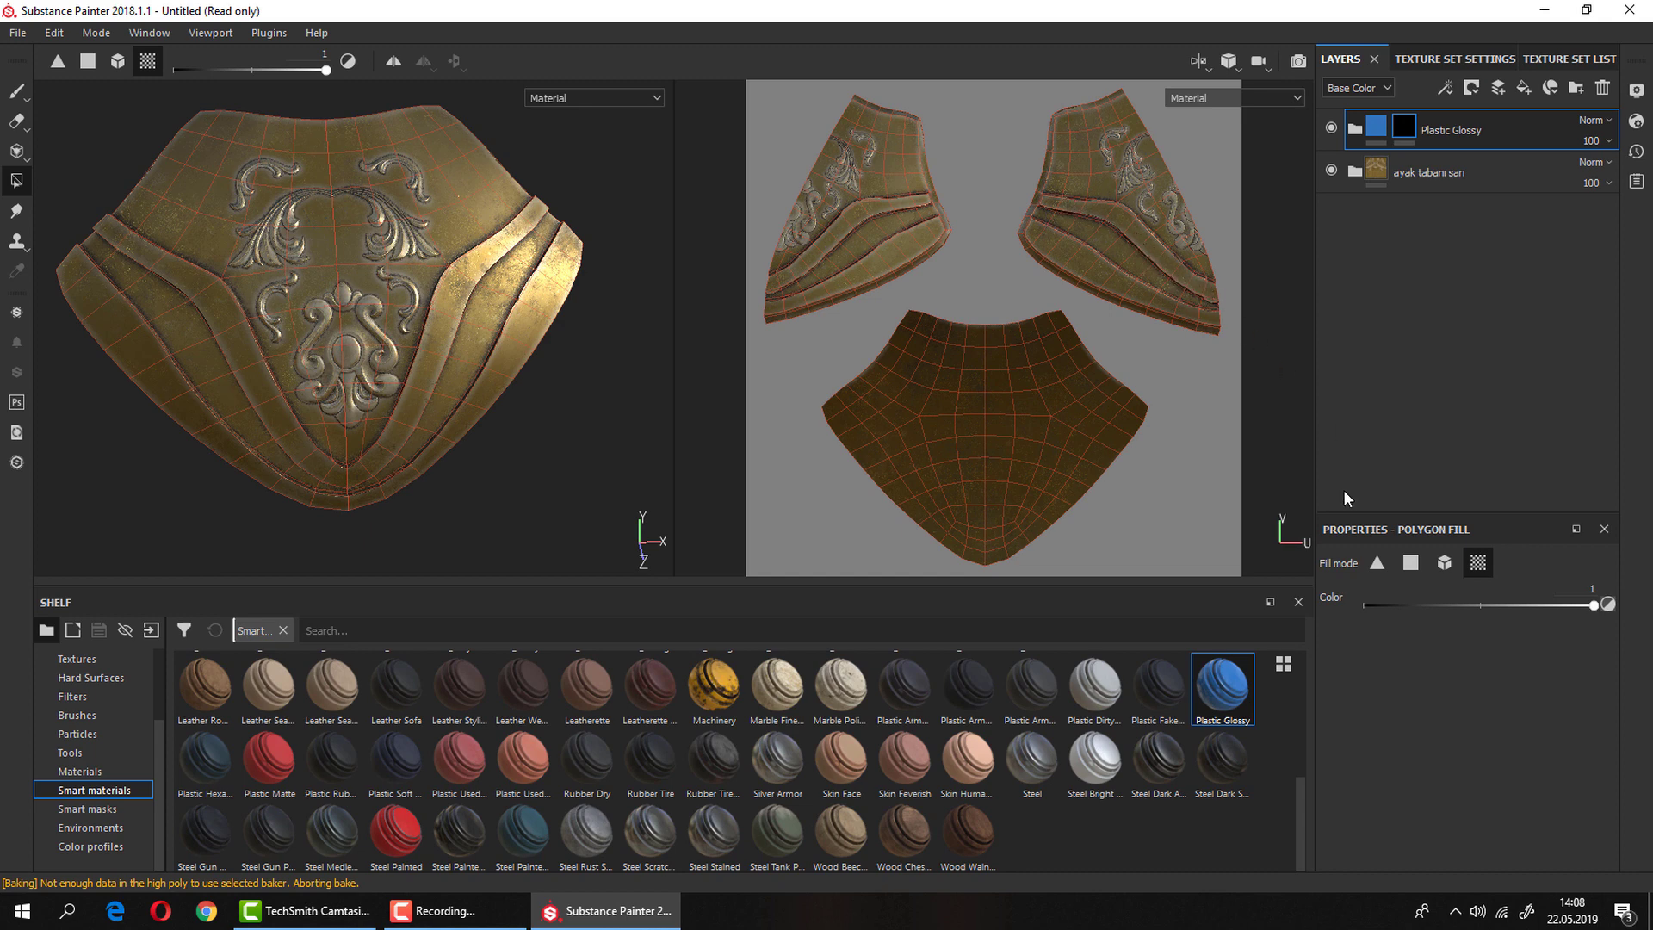
Return to a single 3D view and polygon-fill strips along the right curved band and its tip.
click(1207, 68)
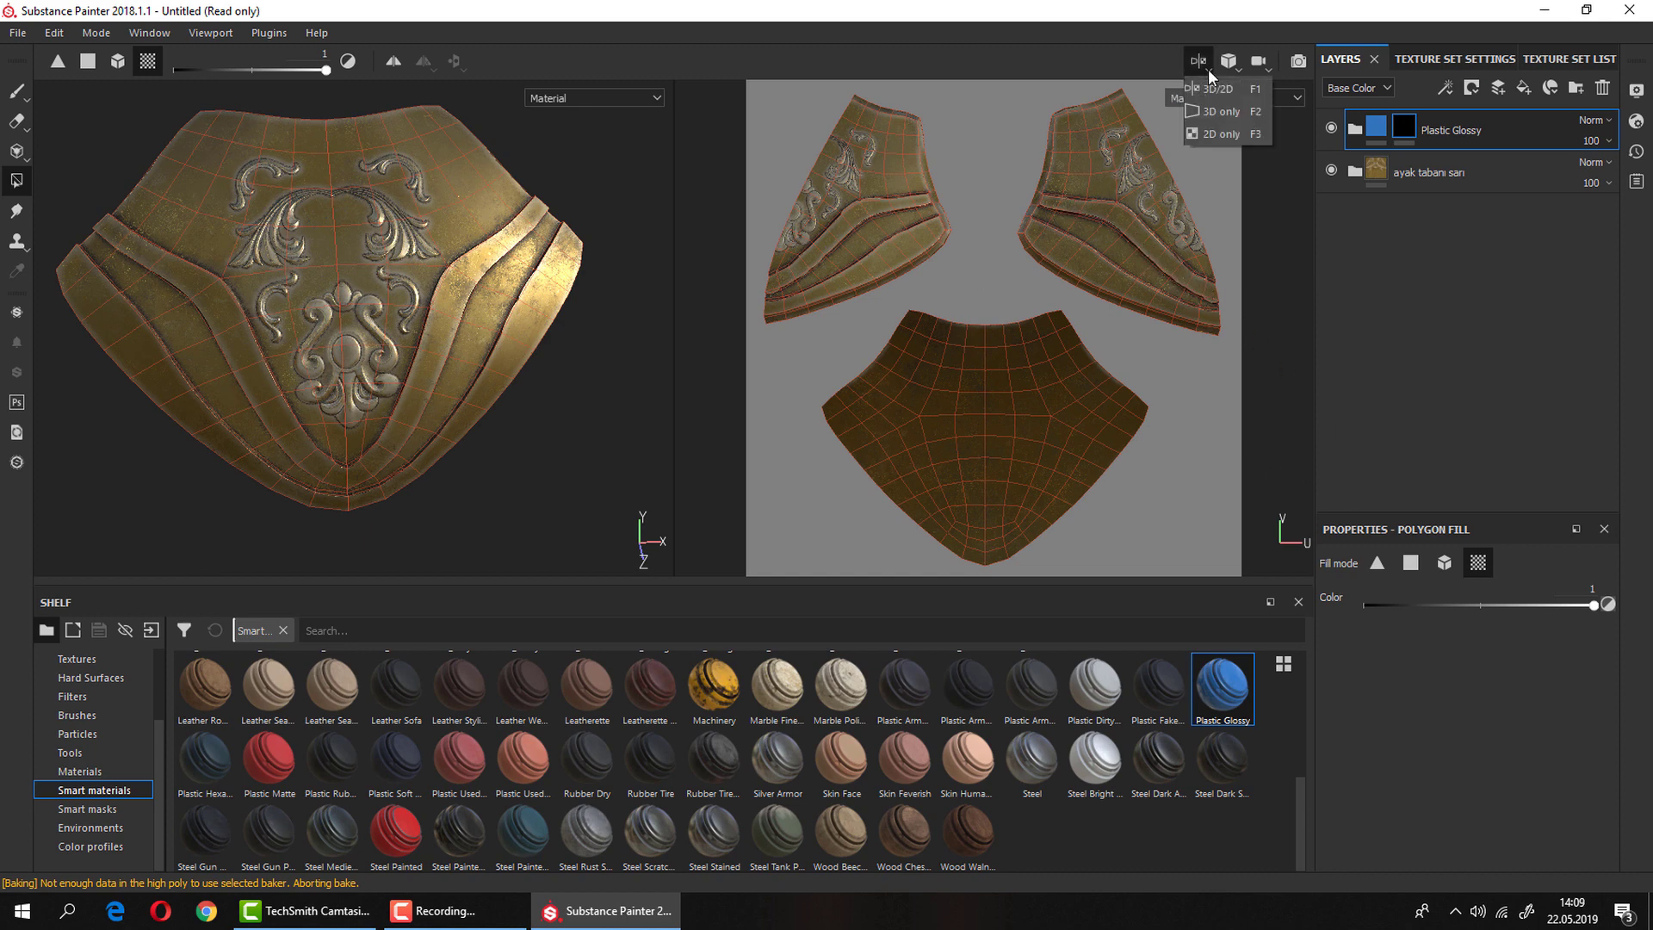
click(1207, 111)
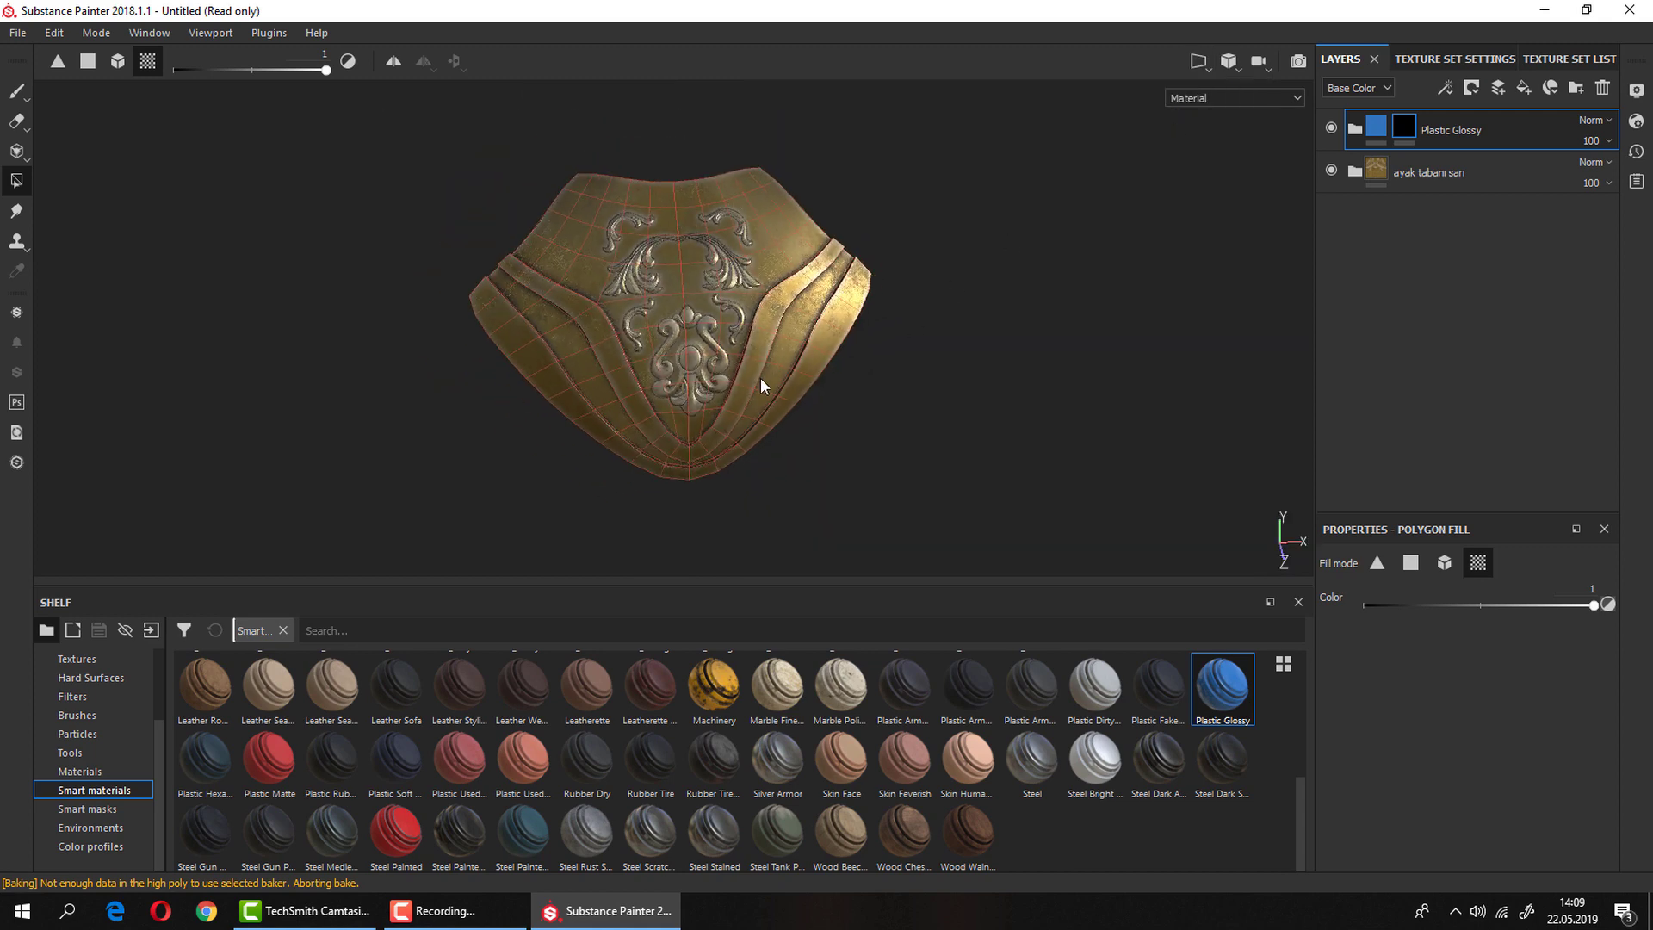
scroll(761, 377, up, 2)
click(1403, 568)
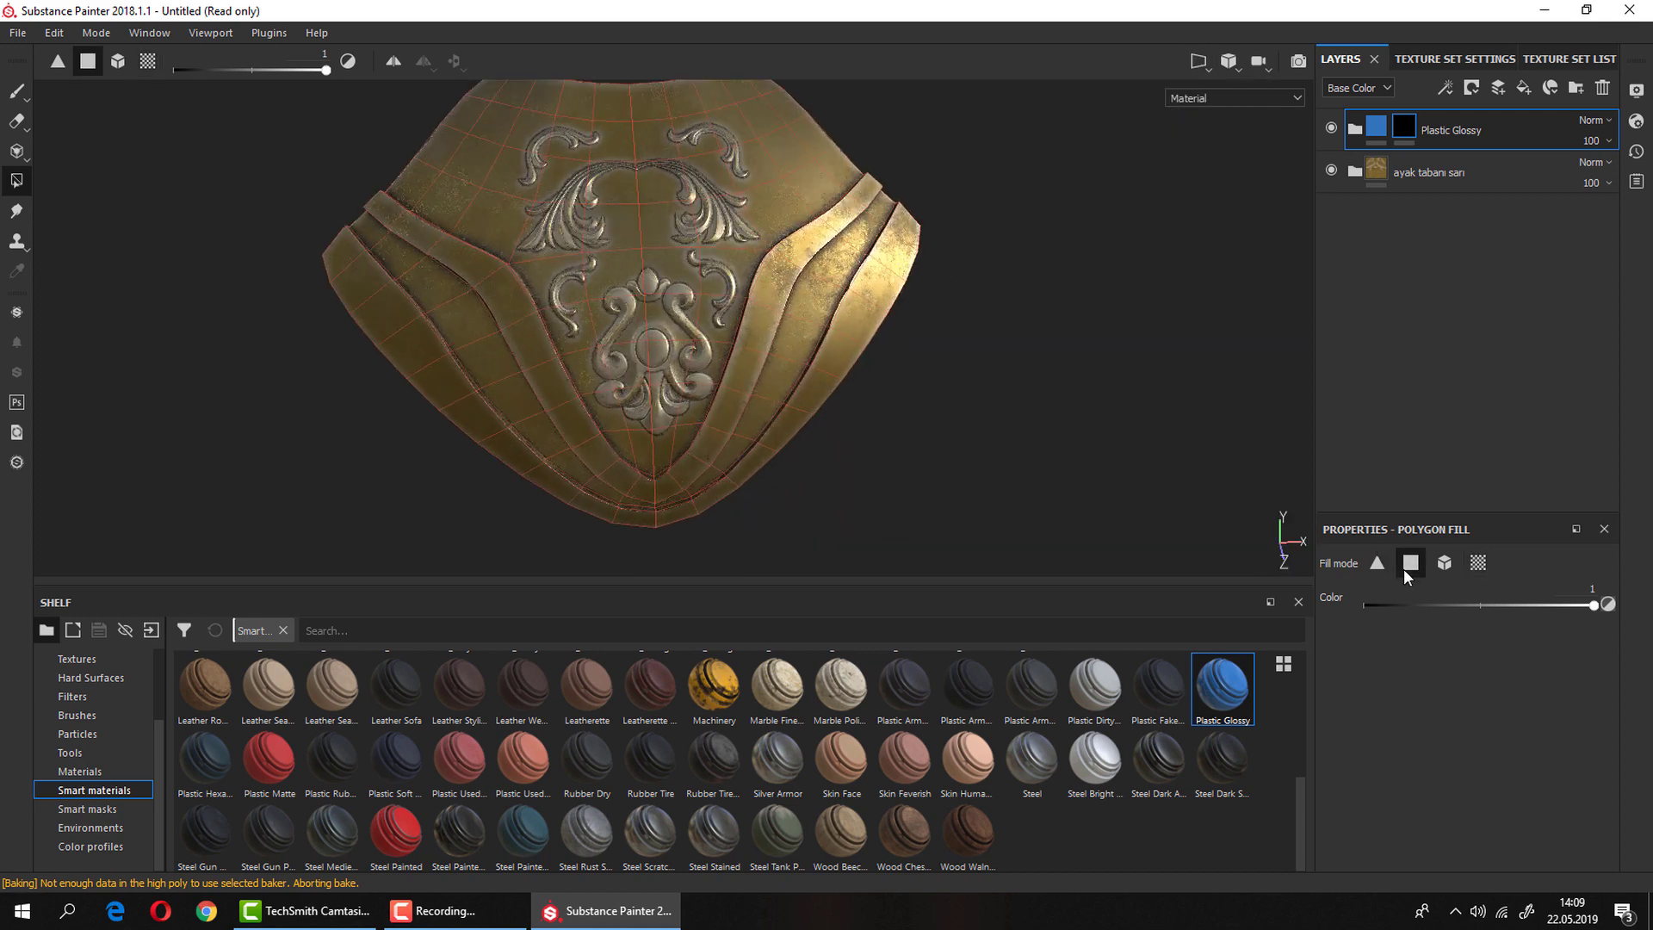
mouse_move(1042, 367)
alt+mouse_down()
mouse_move(788, 334)
mouse_move(838, 307)
alt+mouse_up()
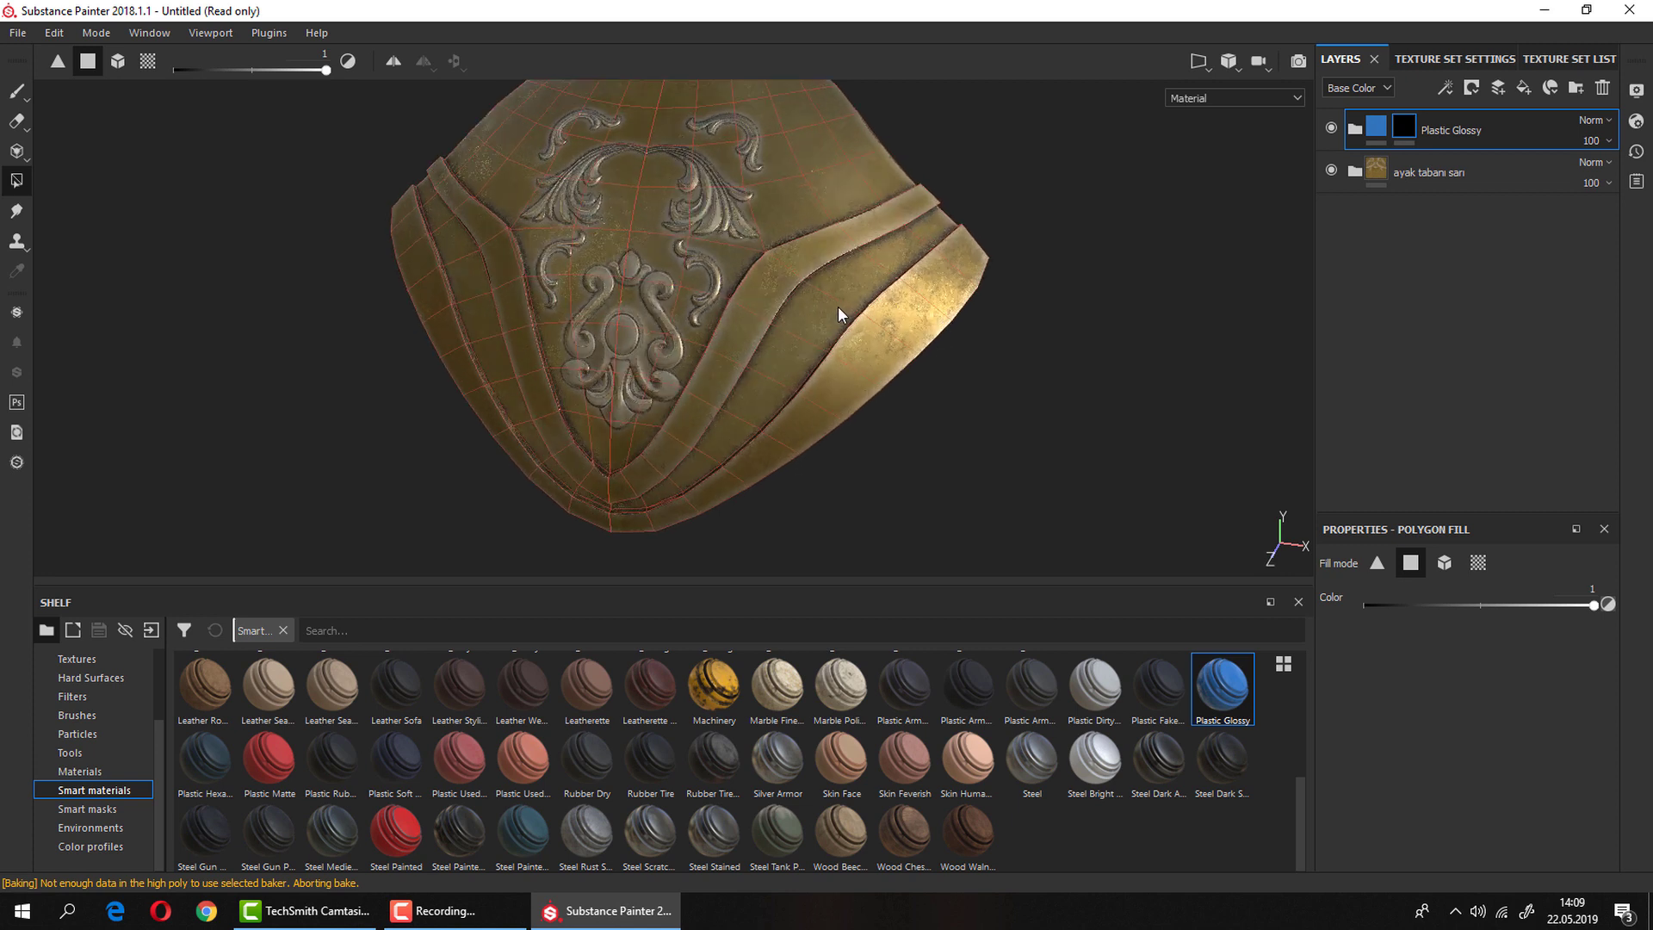
click(916, 312)
drag(950, 273, 961, 265)
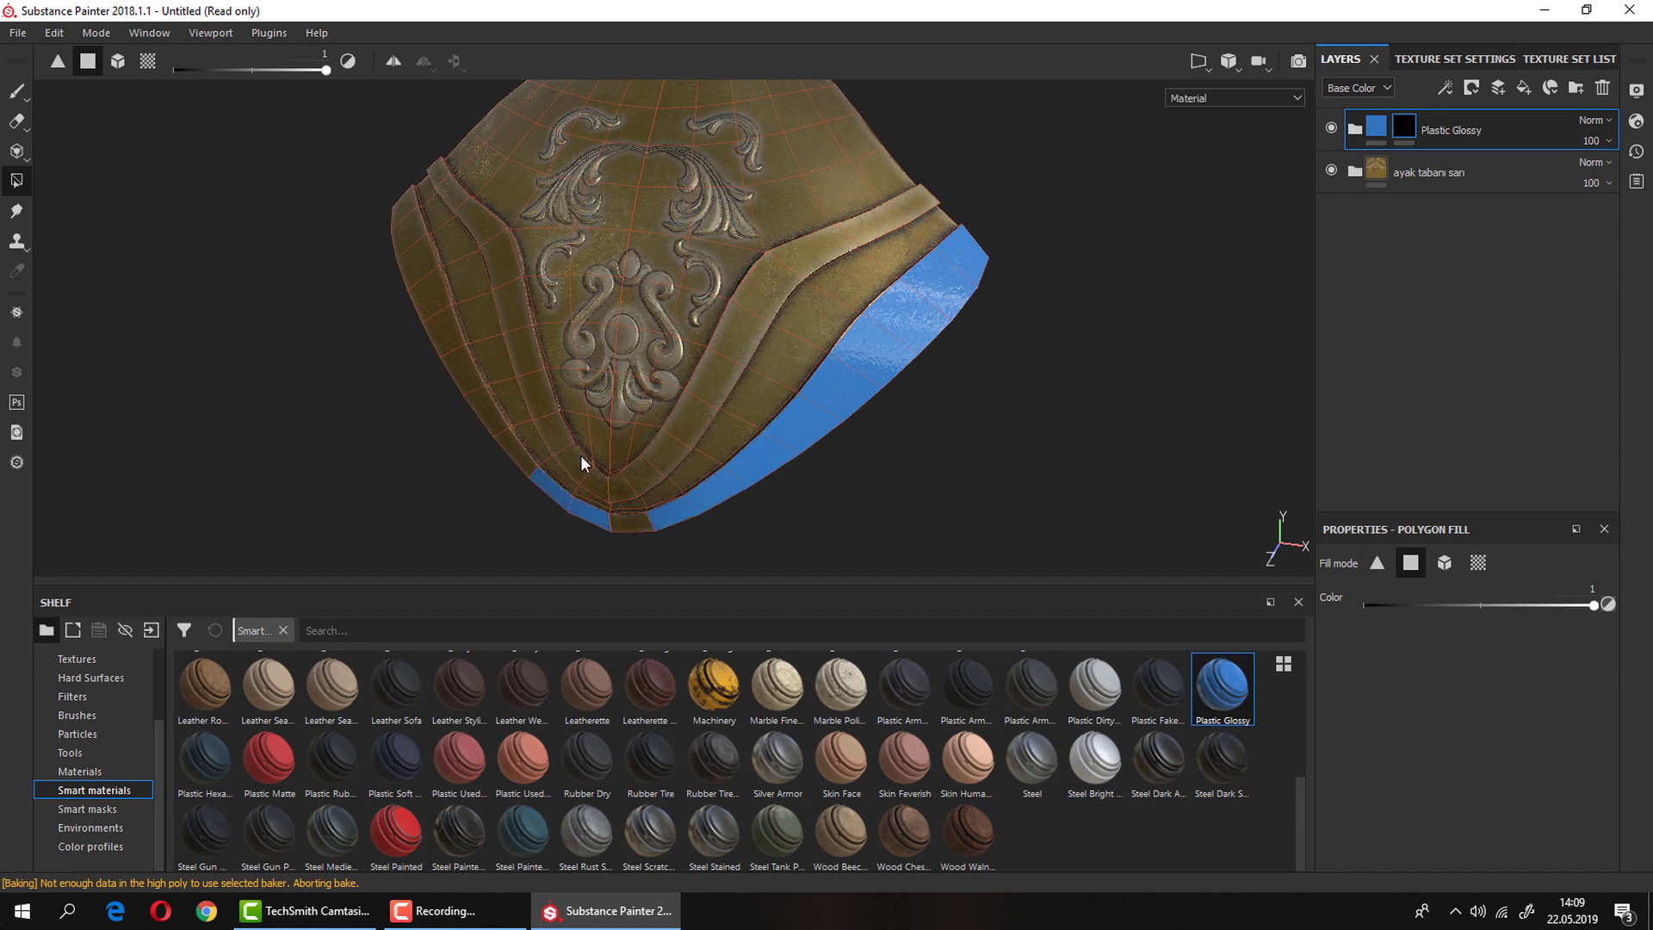
Orbit and zoom around the armor plate to inspect the blue-filled bands from several angles.
alt+drag(584, 433, 601, 530)
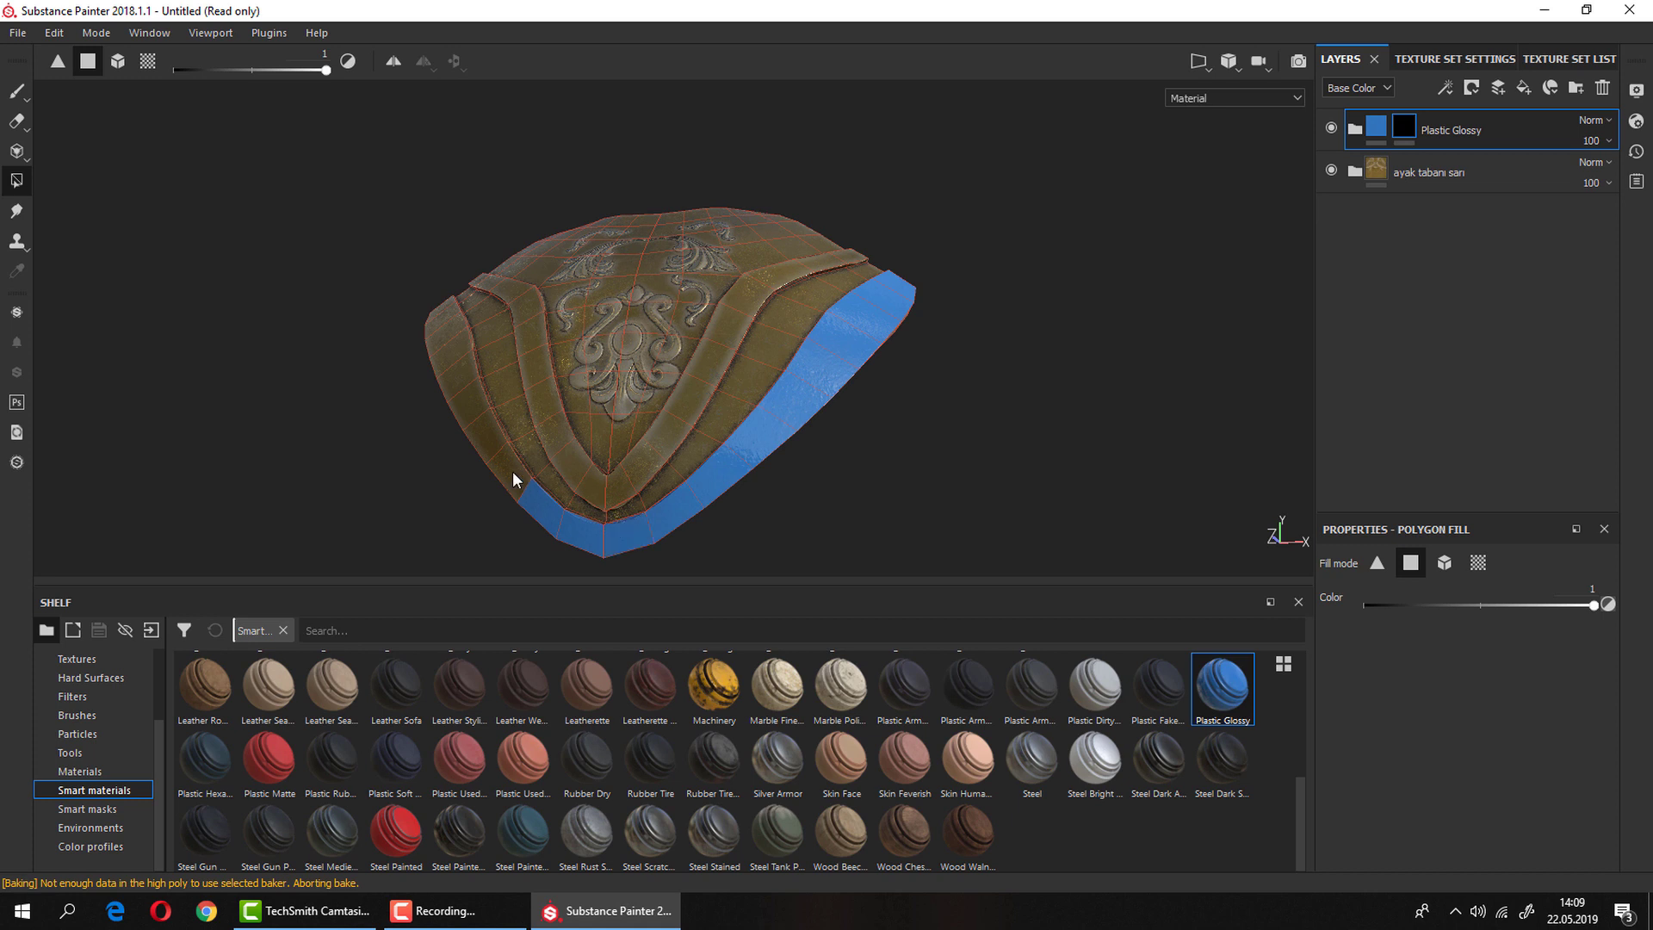
alt+drag(514, 473, 492, 435)
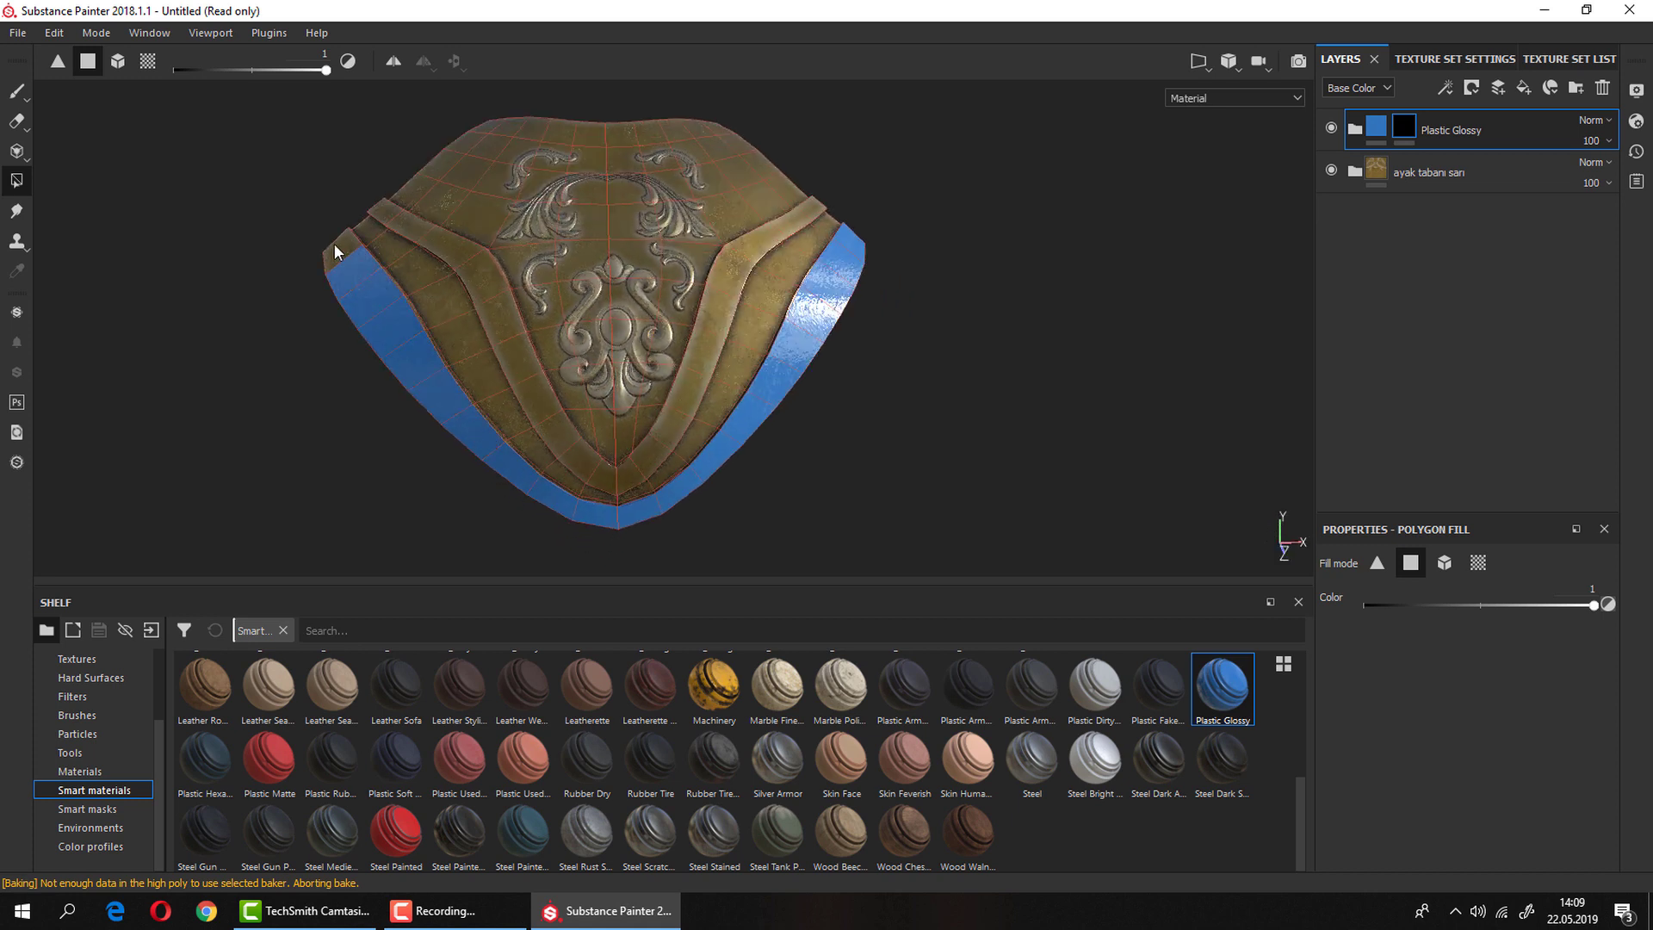
alt+drag(424, 218, 378, 219)
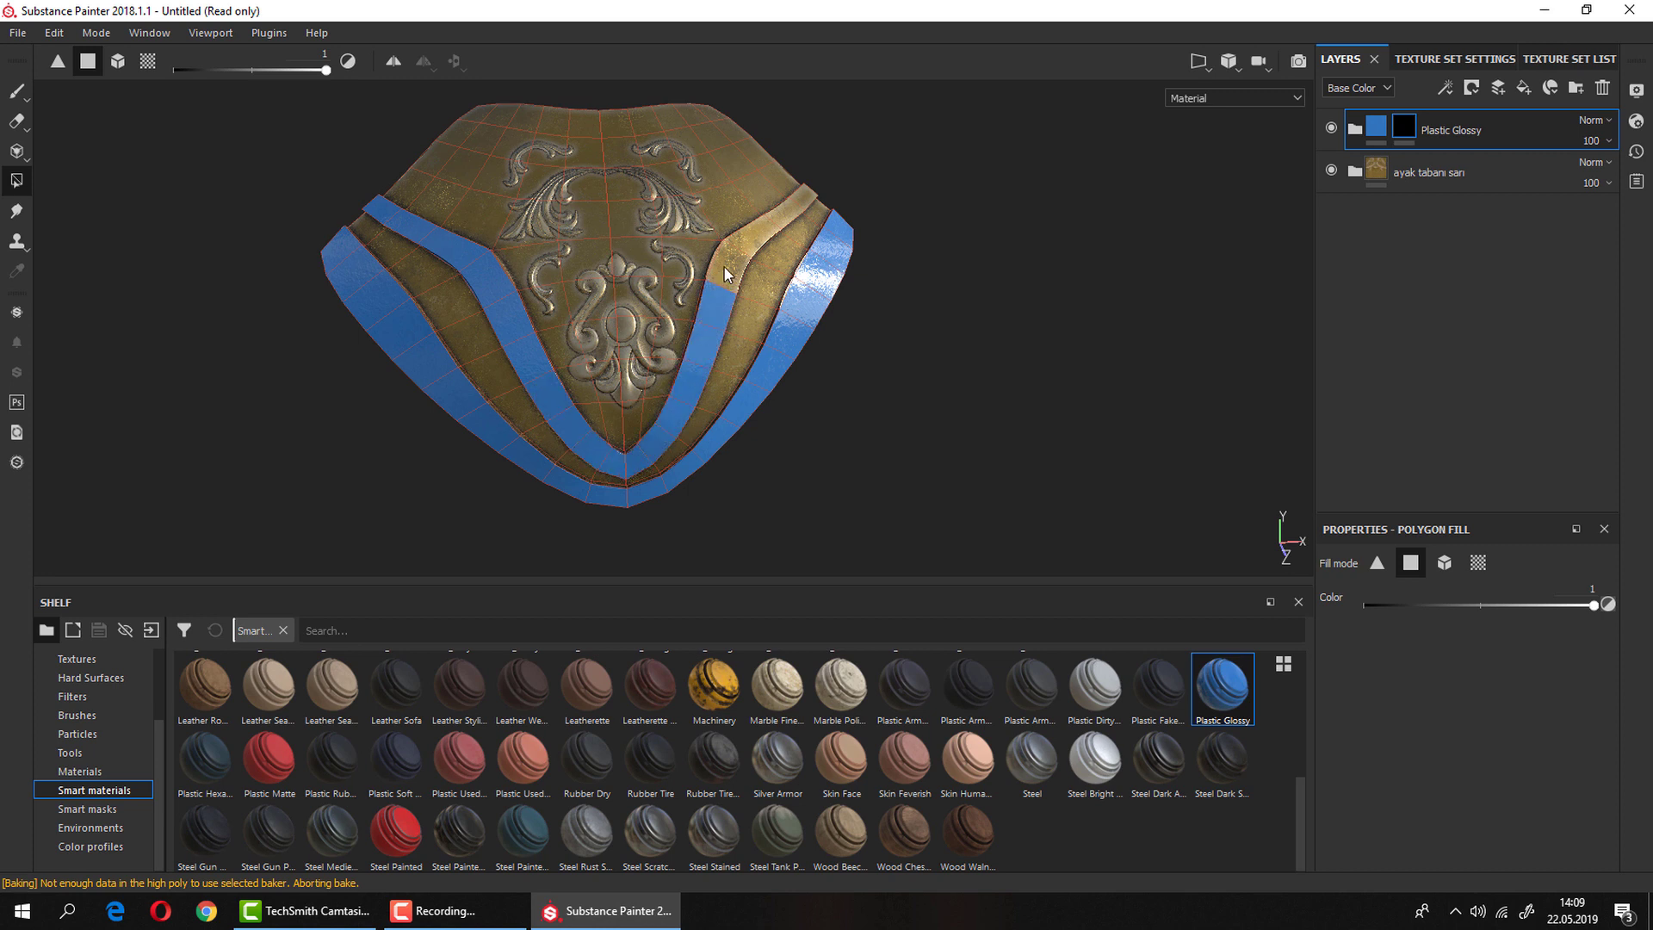
mouse_move(737, 243)
alt+mouse_down()
mouse_move(777, 228)
mouse_move(646, 359)
alt+mouse_up()
mouse_move(544, 420)
alt+mouse_down()
mouse_move(803, 335)
mouse_move(850, 338)
mouse_move(525, 336)
mouse_move(394, 289)
alt+mouse_up()
scroll(658, 403, up, 2)
scroll(662, 387, up, 2)
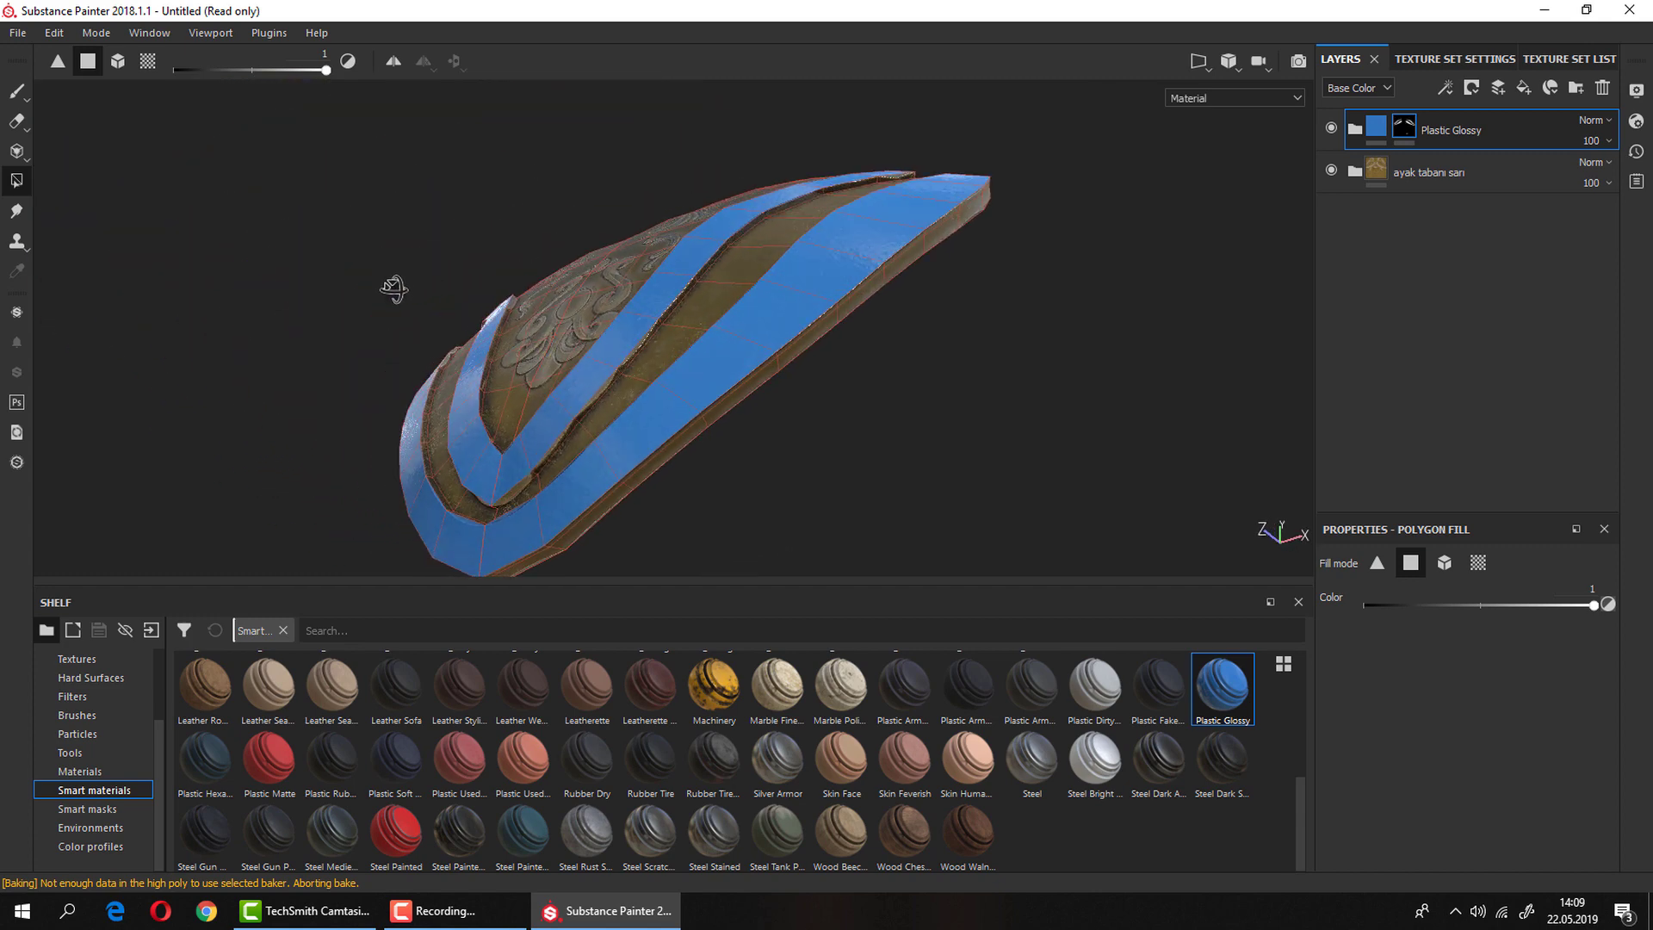
mouse_move(711, 312)
alt+mouse_down()
mouse_move(602, 359)
mouse_move(682, 305)
alt+mouse_up()
scroll(606, 360, up, 2)
scroll(653, 328, up, 3)
scroll(682, 305, down, 3)
alt+drag(720, 251, 546, 472)
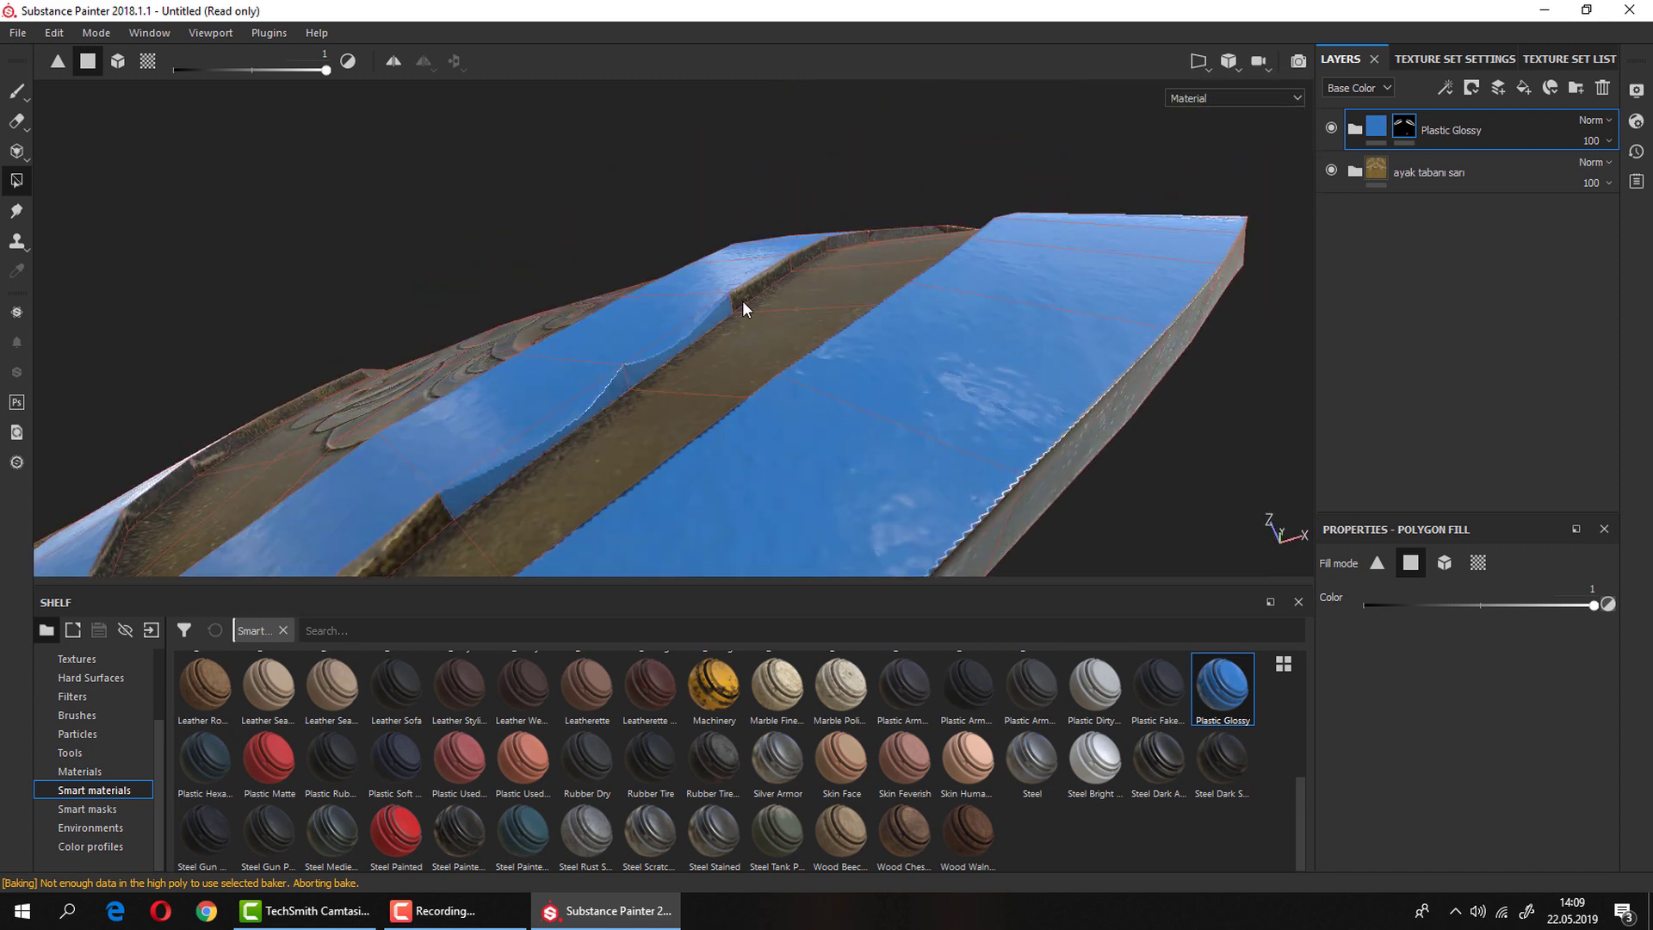
alt+drag(611, 426, 710, 482)
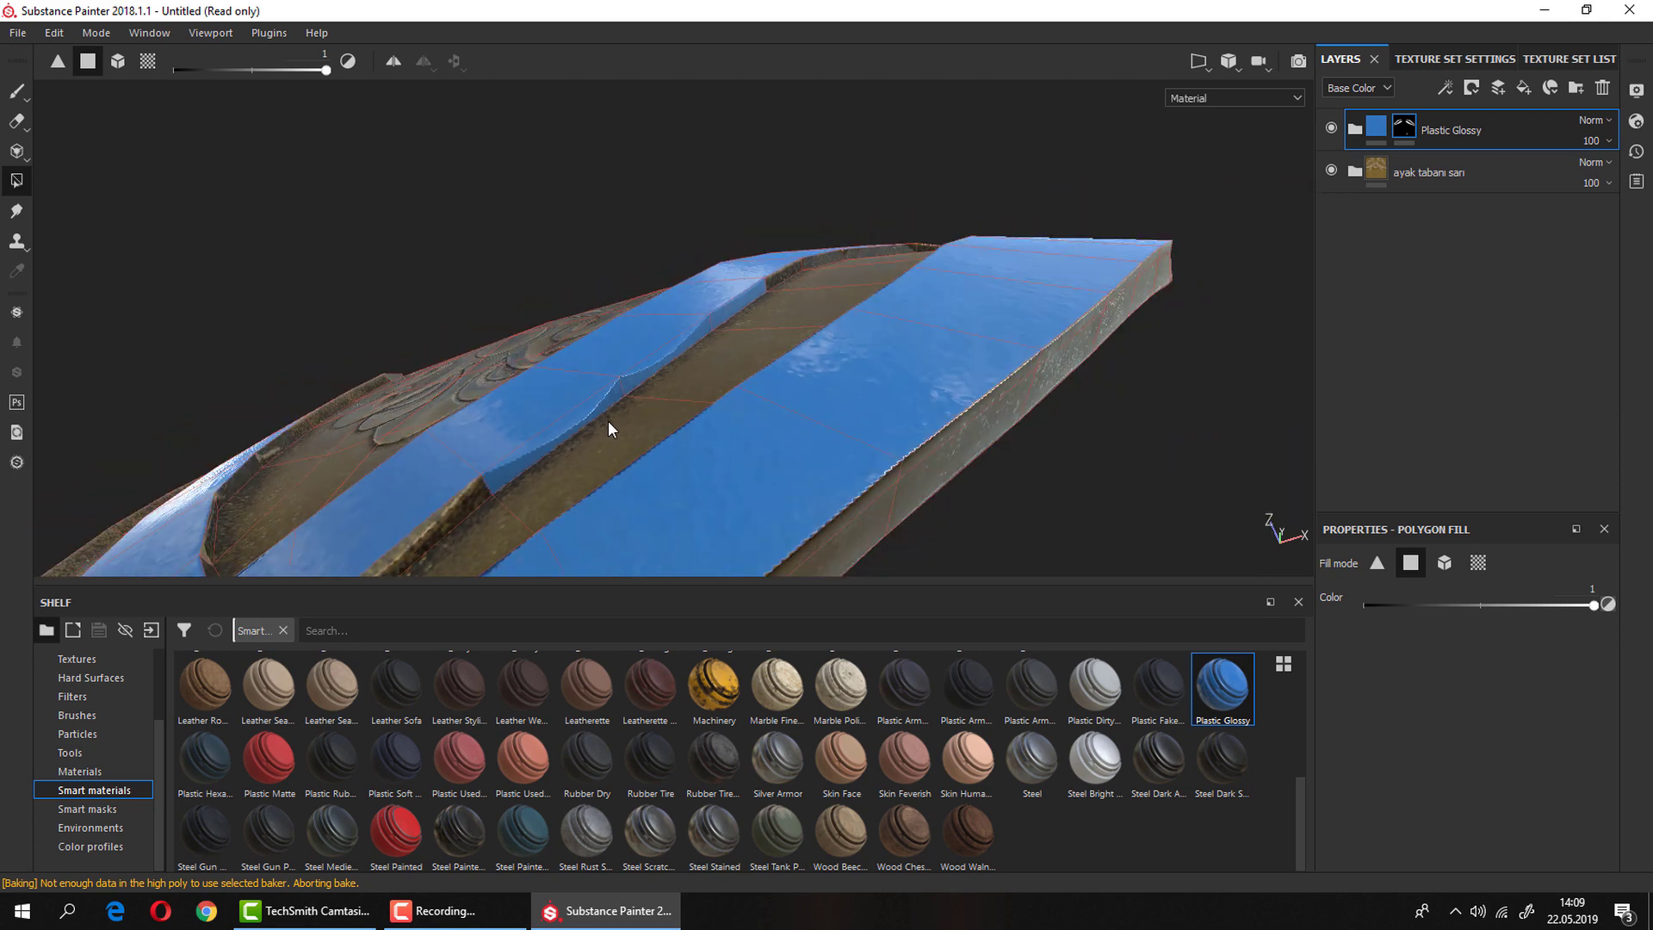
scroll(709, 482, up, 3)
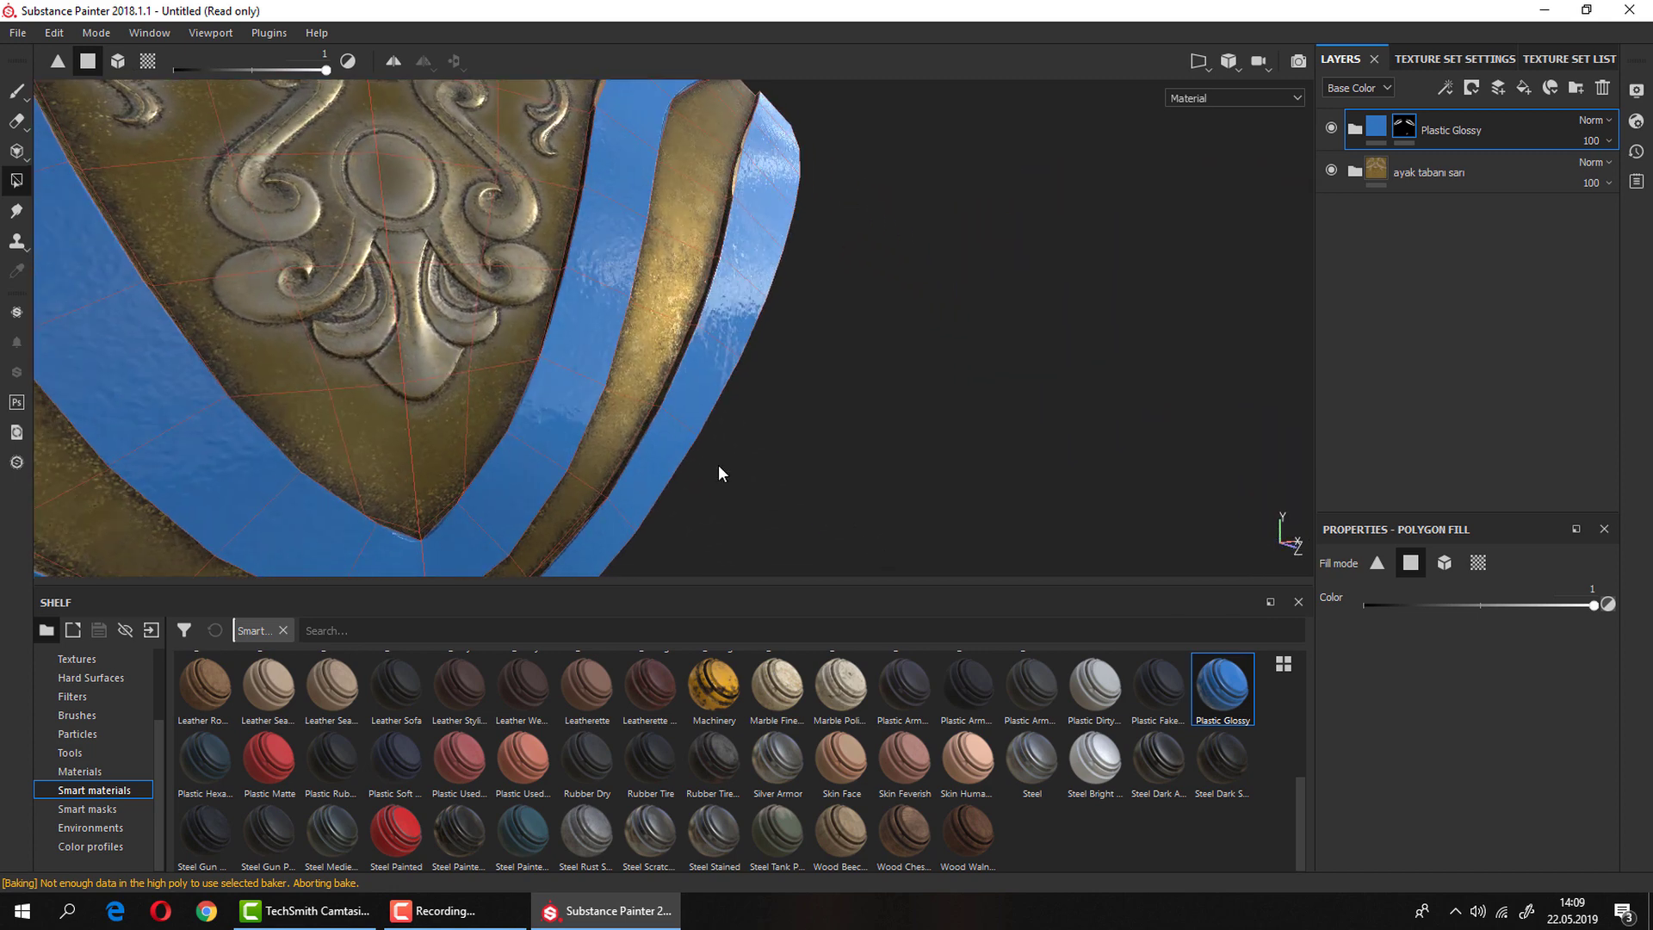
mouse_move(720, 473)
alt+mouse_down()
mouse_move(591, 344)
mouse_move(463, 346)
mouse_move(613, 265)
mouse_move(849, 375)
mouse_move(824, 358)
alt+mouse_up()
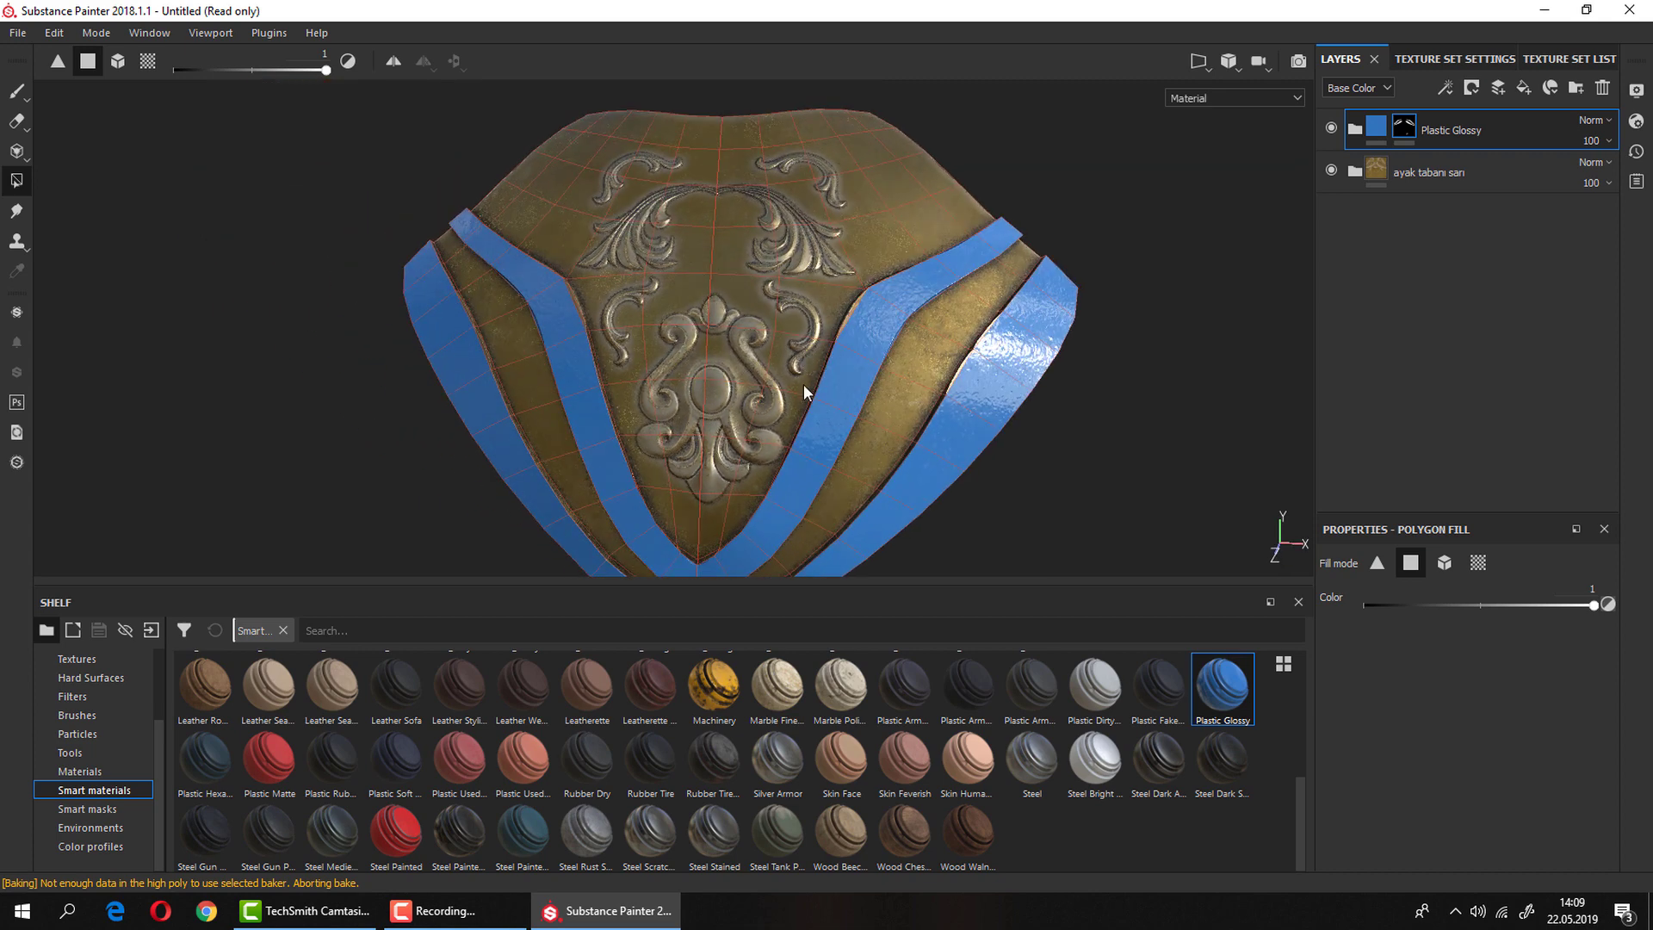
scroll(822, 380, down, 2)
scroll(829, 384, up, 2)
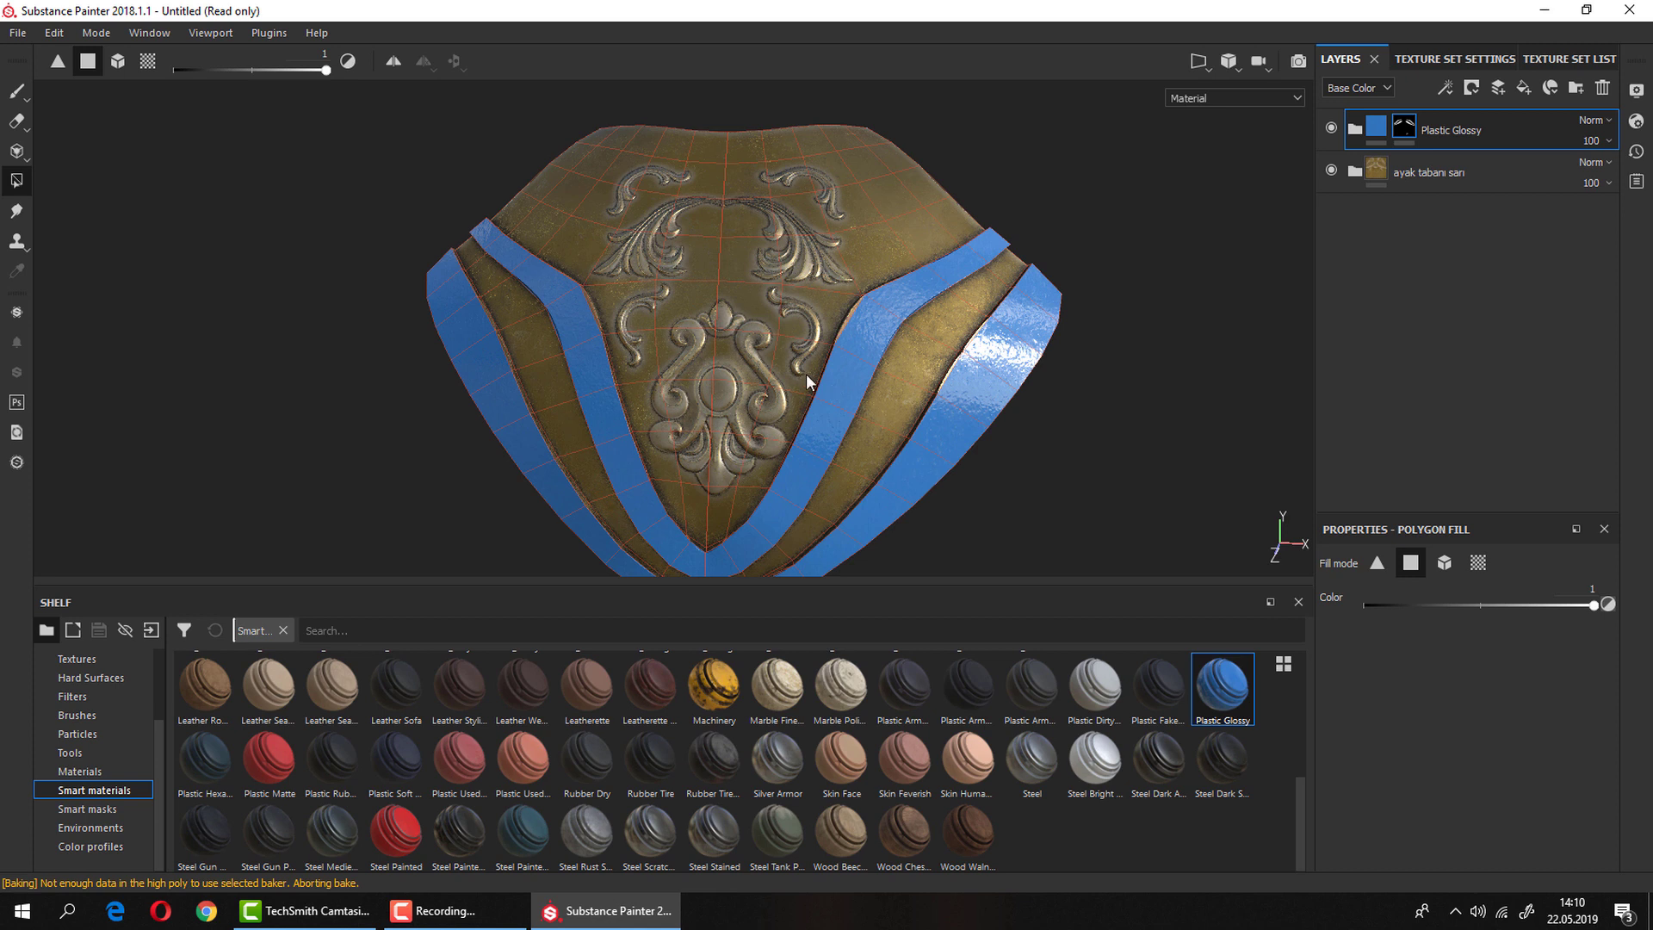
alt+drag(885, 384, 804, 298)
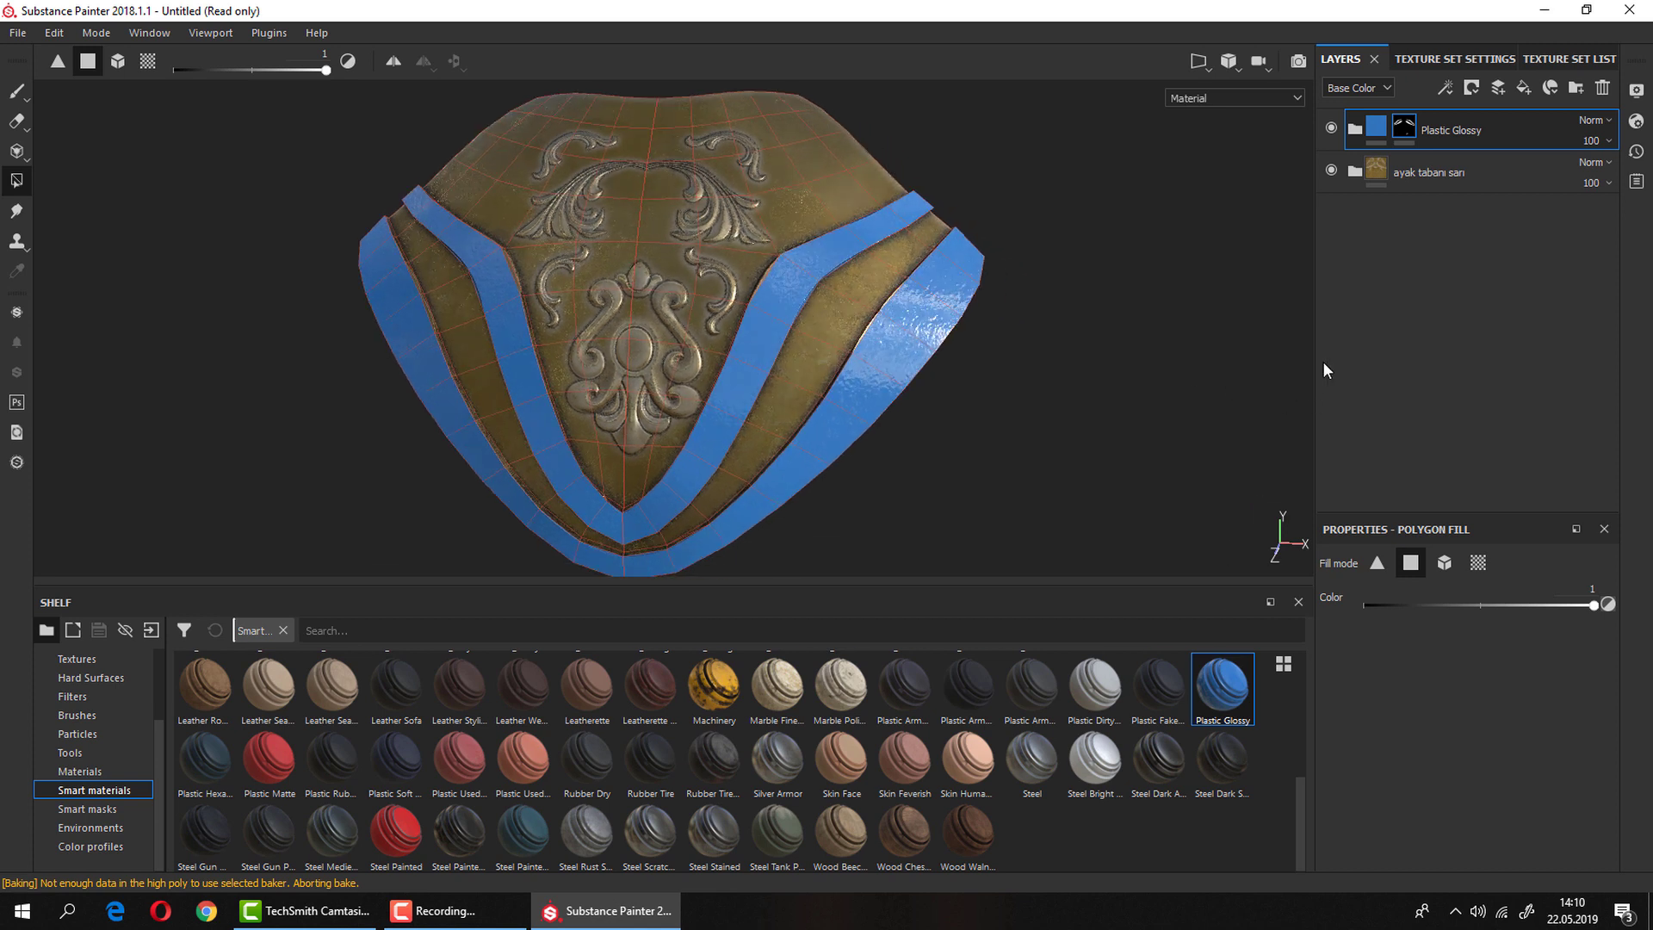
Undo all the blue polygon fills so the plate is fully gold again.
key(ctrl)
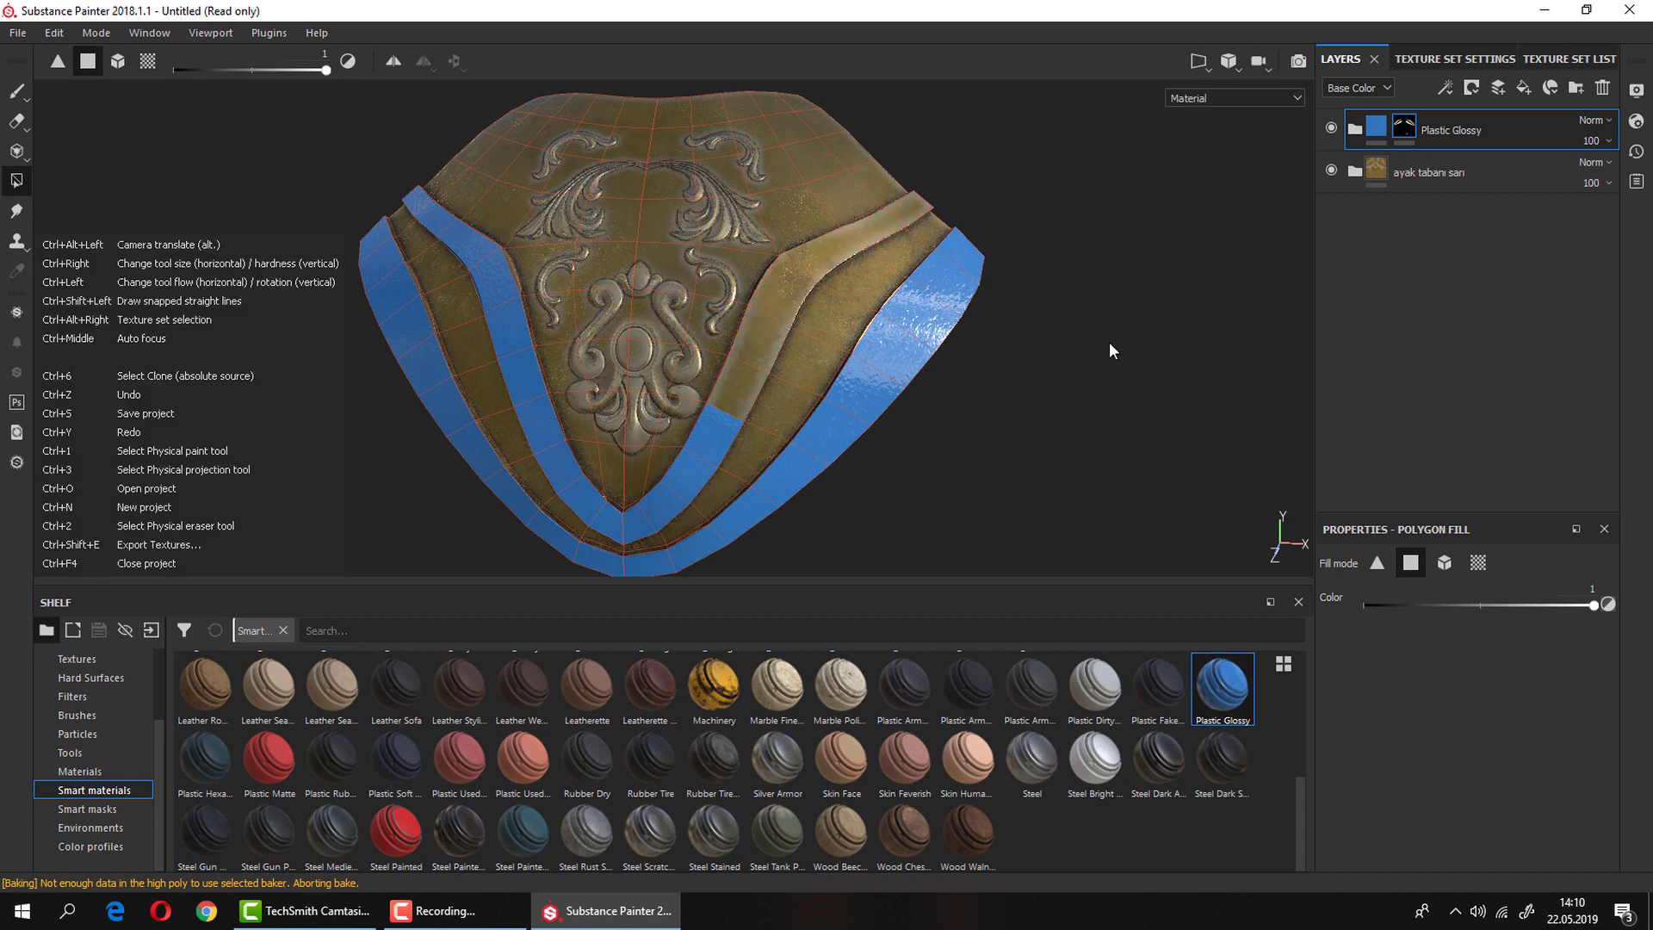
key(ctrl+z)
key(ctrl+z)
key(ctrl+z)
key(ctrl+z)
key(ctrl+z)
key(ctrl+z)
key(ctrl+z)
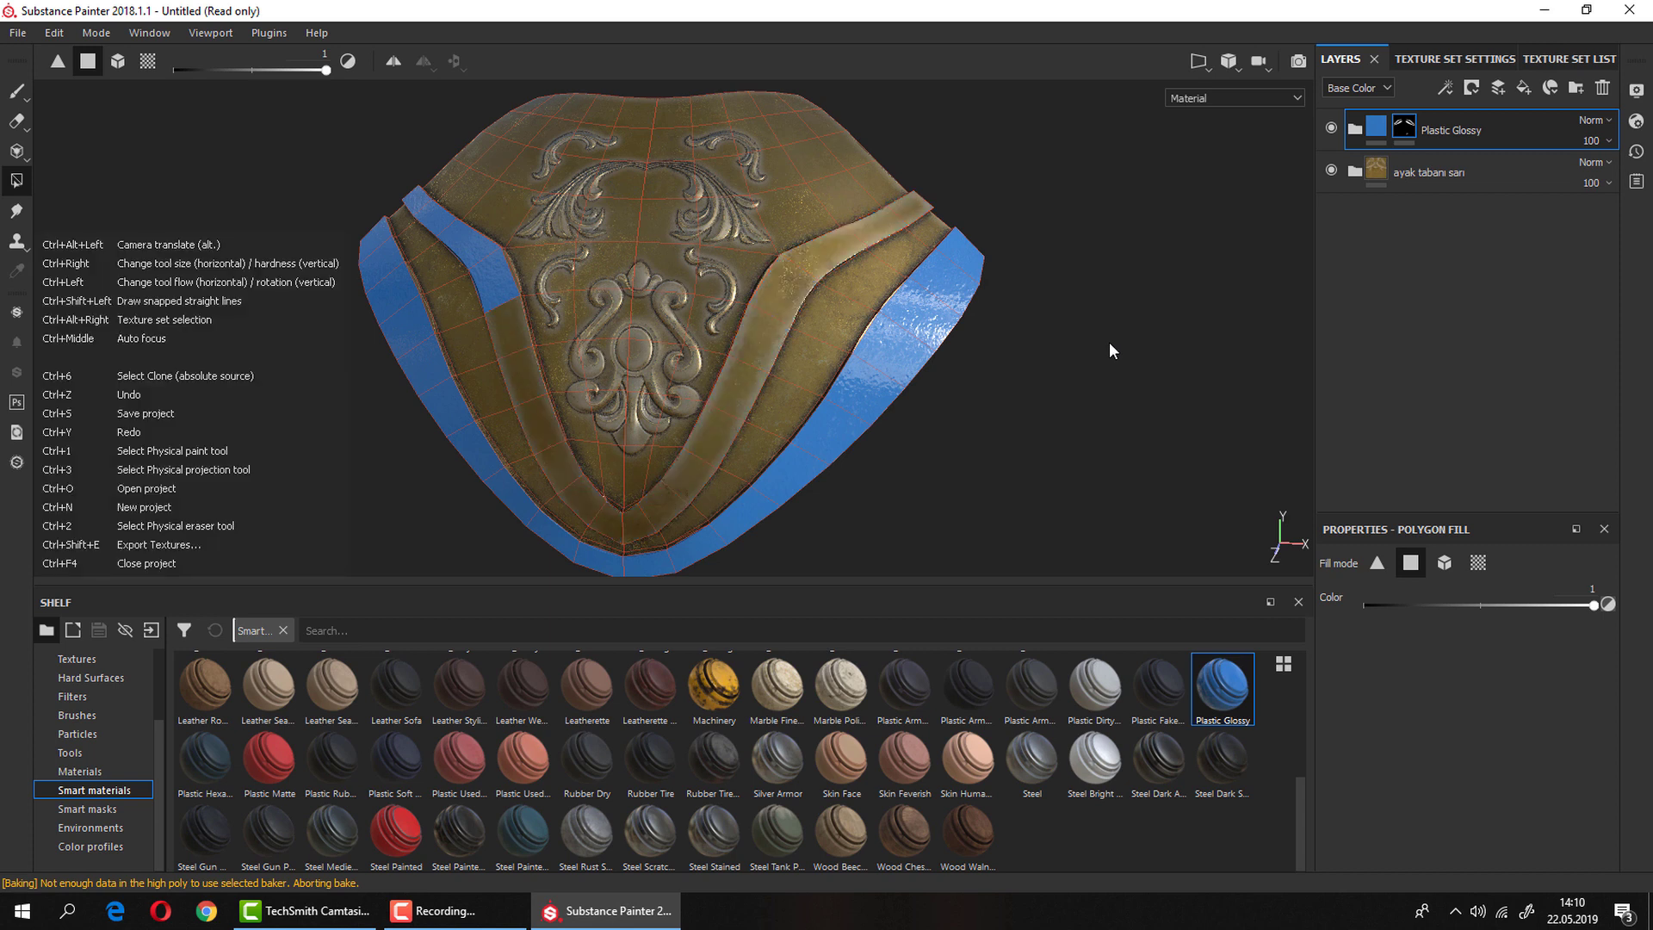
key(ctrl+z)
key(ctrl+z)
key(ctrl+z)
key(ctrl+z)
key(ctrl+z)
key(ctrl+z)
key(ctrl+z)
key(ctrl+z)
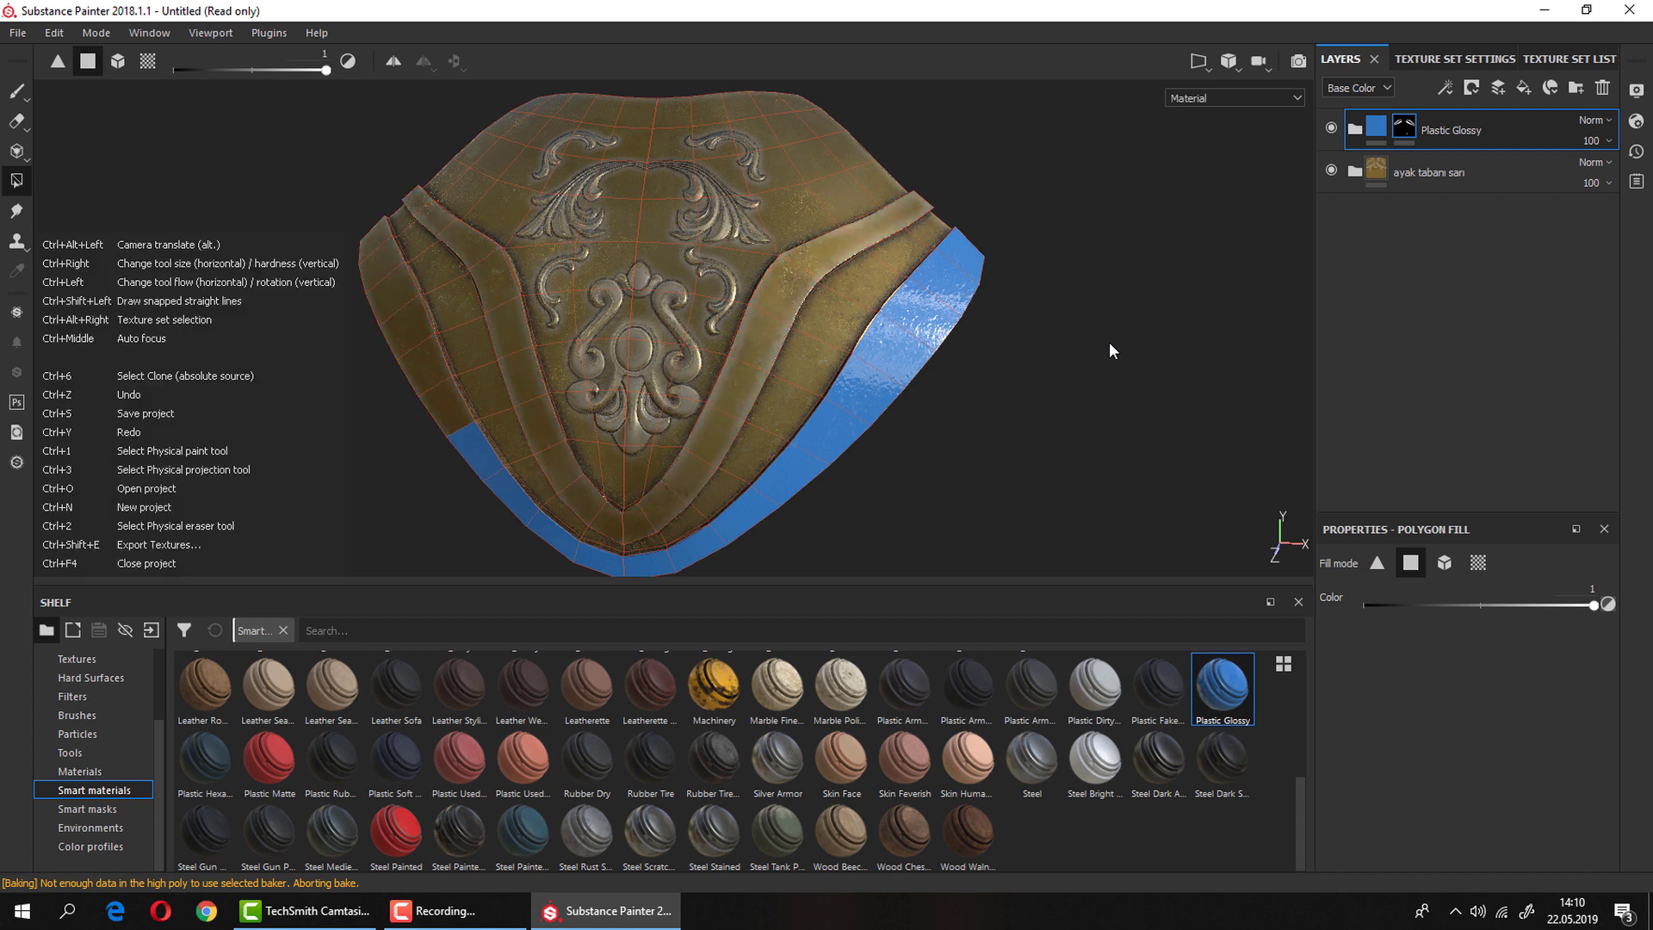
key(ctrl+z)
key(ctrl+z)
key(ctrl+z)
key(ctrl+z)
key(ctrl+z)
key(ctrl+z)
key(ctrl+z)
key(ctrl+z)
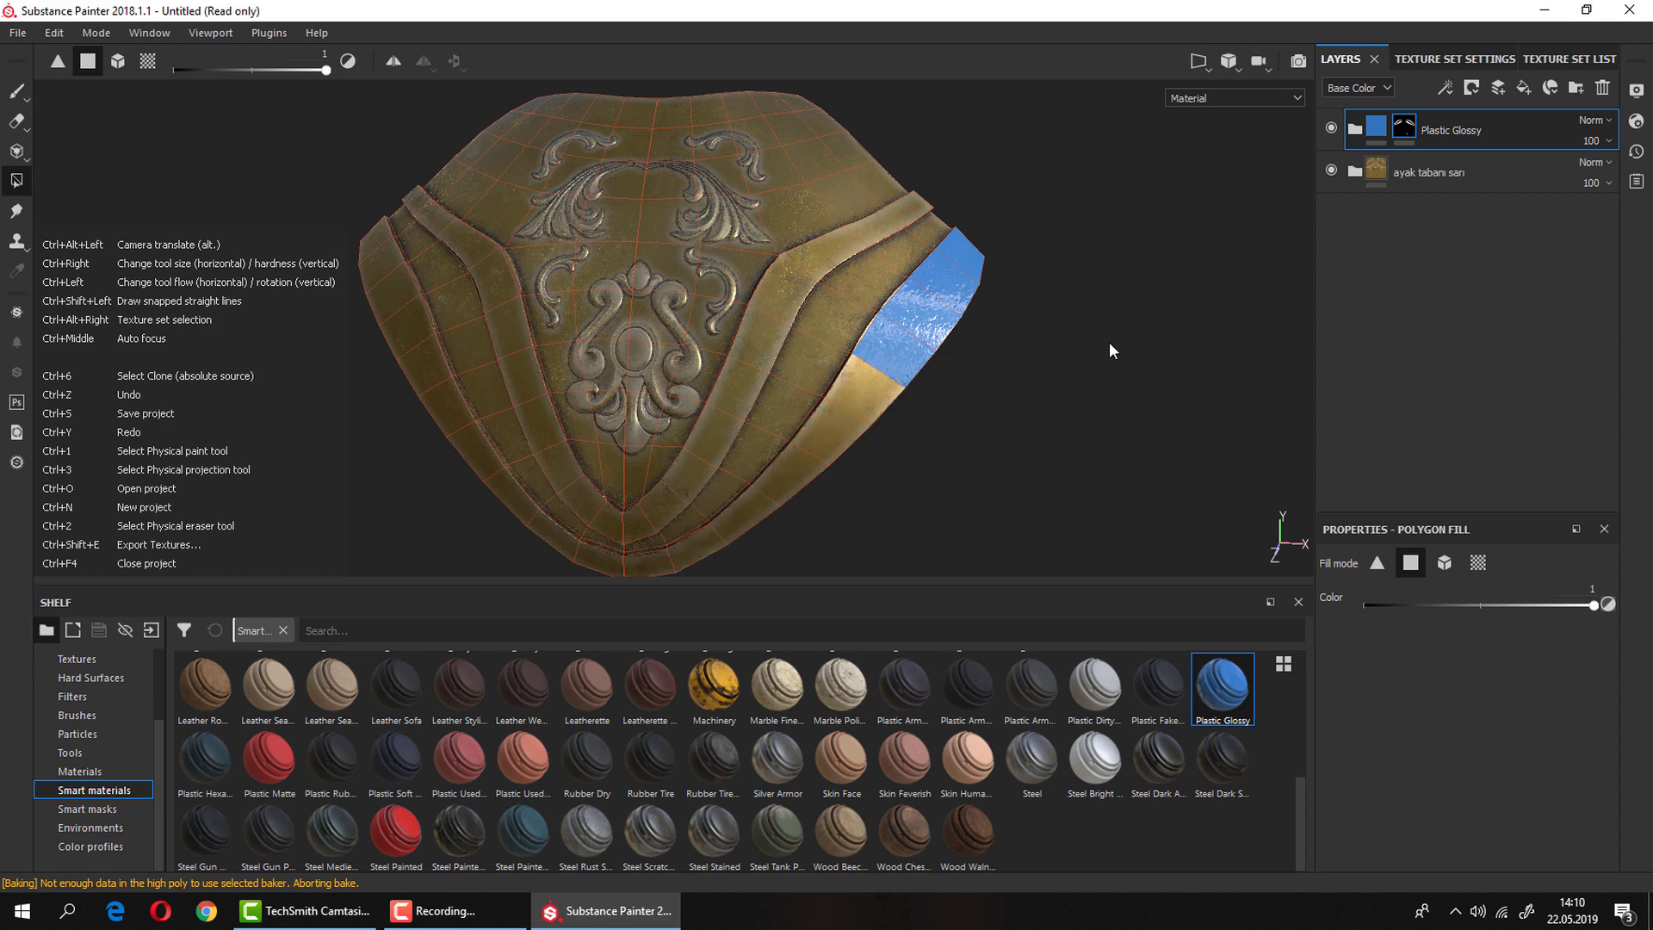
key(ctrl+z)
key(ctrl+z)
key(ctrl+z)
key(ctrl+z)
mouse_move(927, 391)
alt+mouse_down()
mouse_move(878, 382)
mouse_move(1259, 198)
alt+mouse_up()
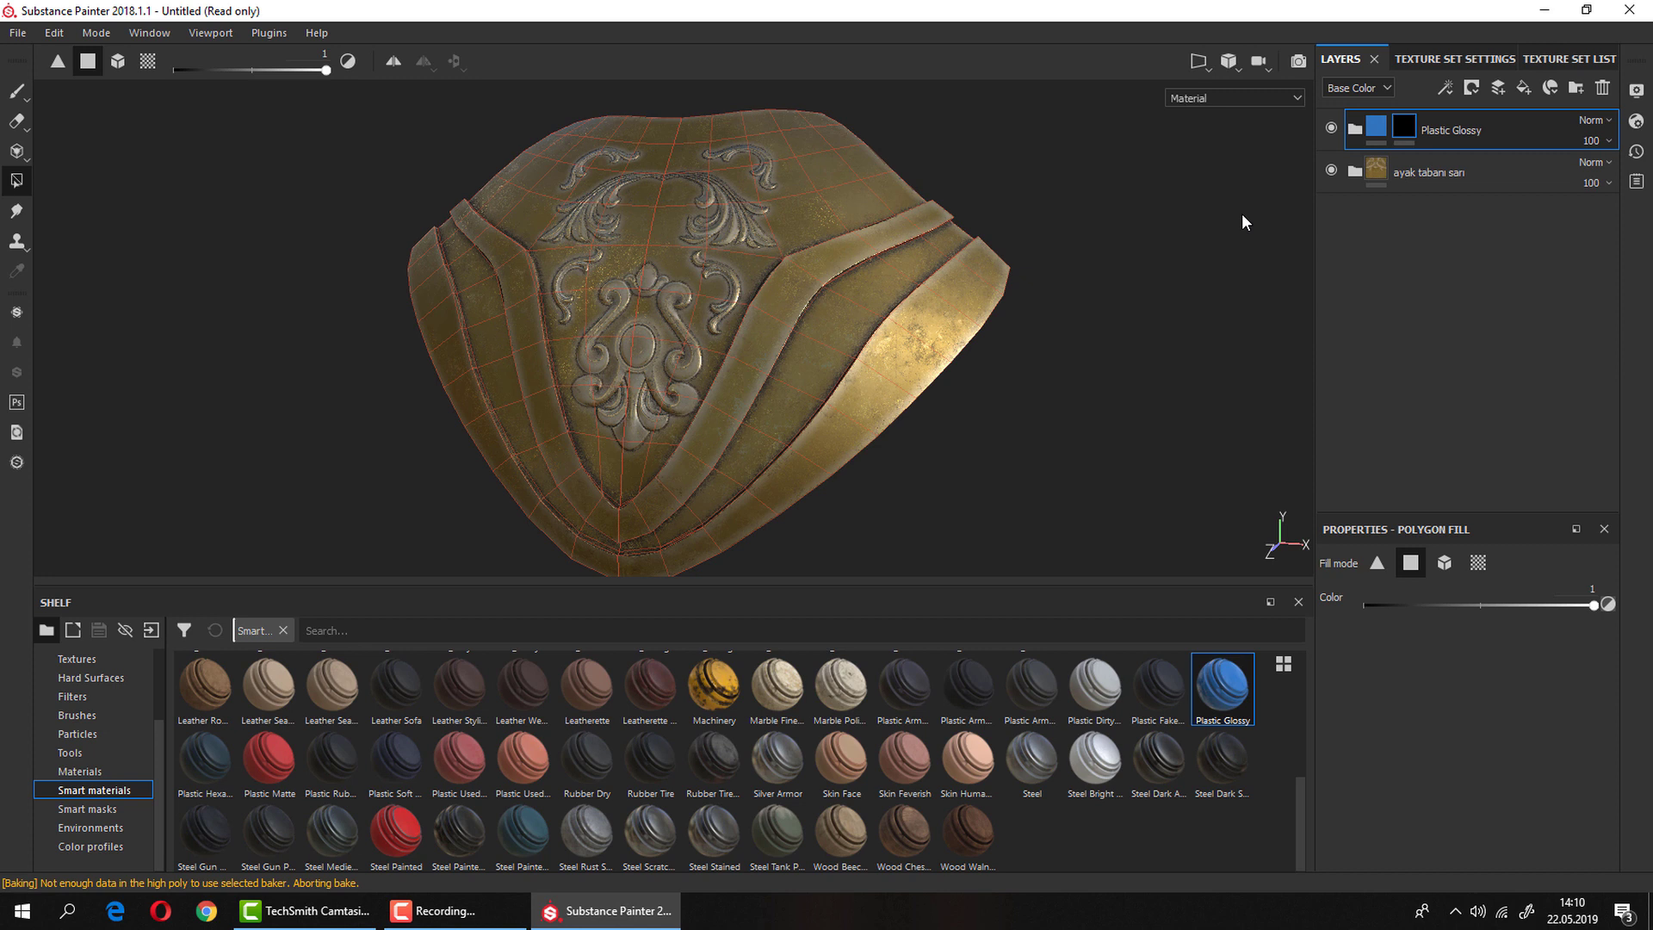
Replace the Plastic Glossy layer with a new one above the gold layer, with a black mask.
click(1601, 88)
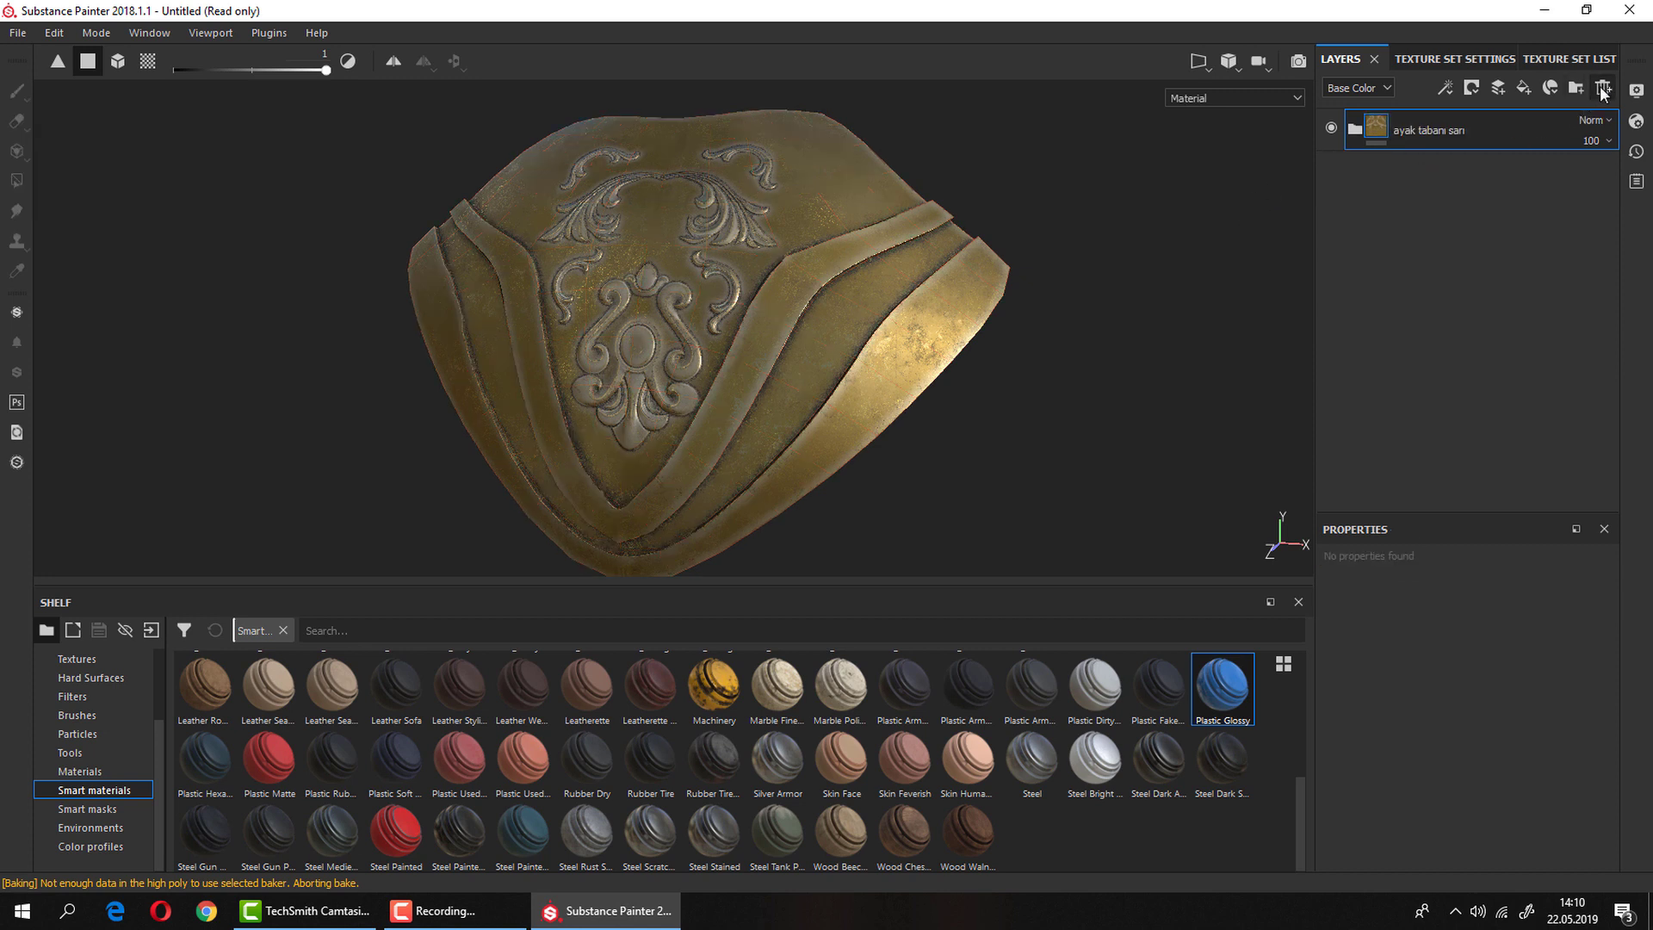
drag(1346, 411, 1362, 364)
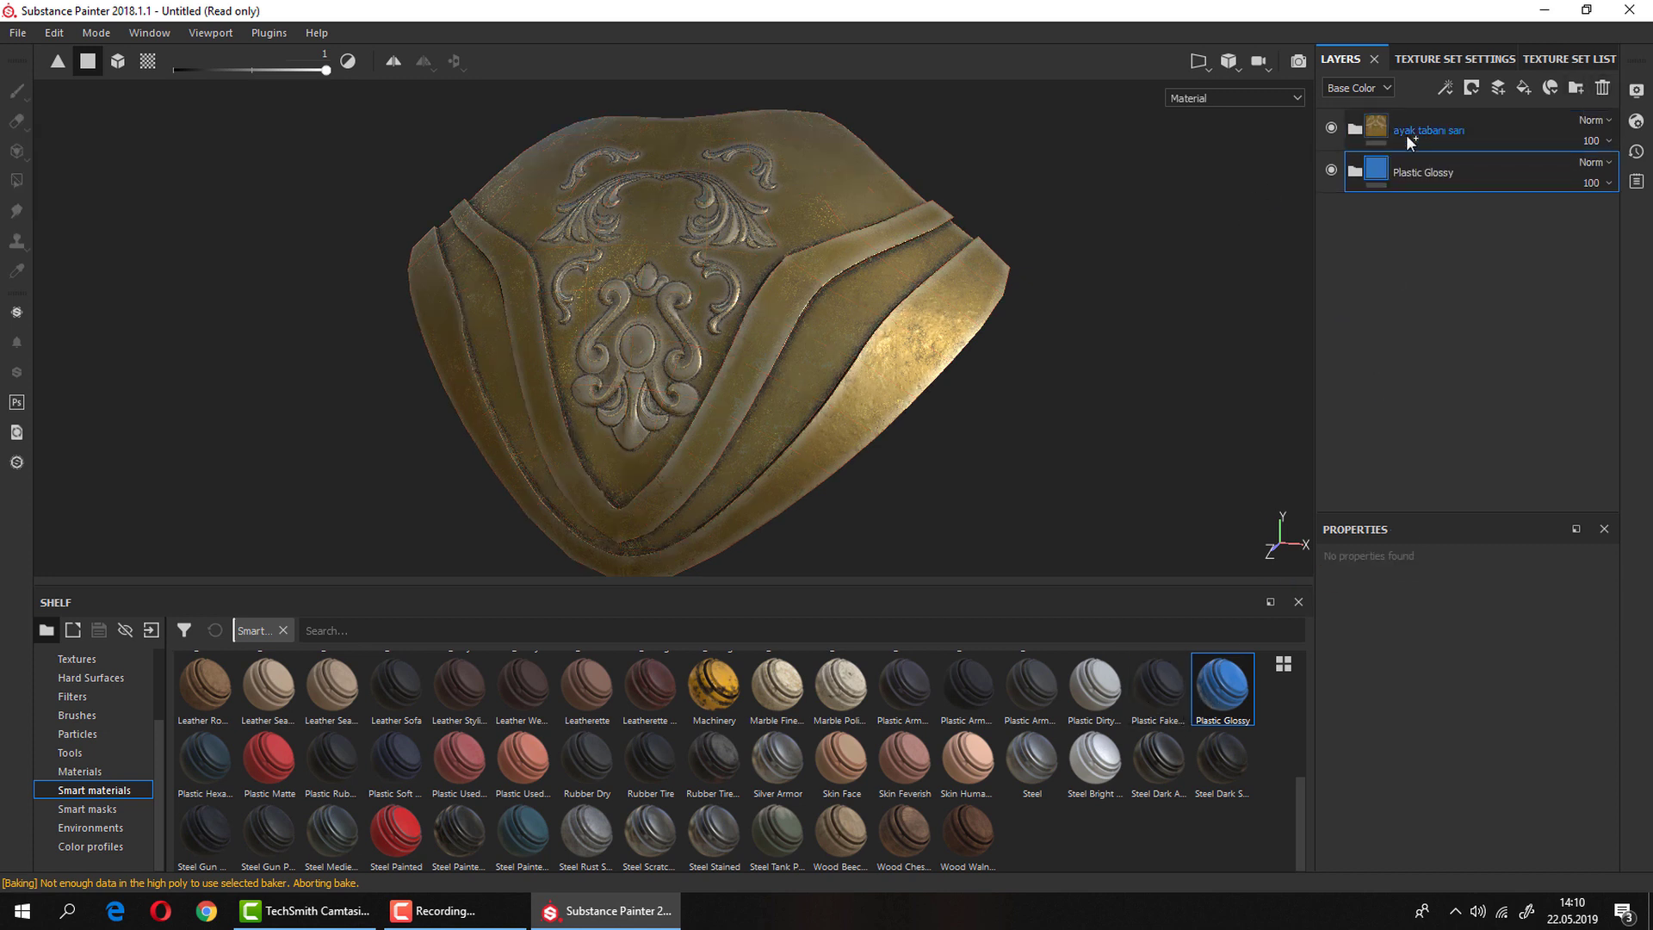
drag(1406, 127, 1408, 236)
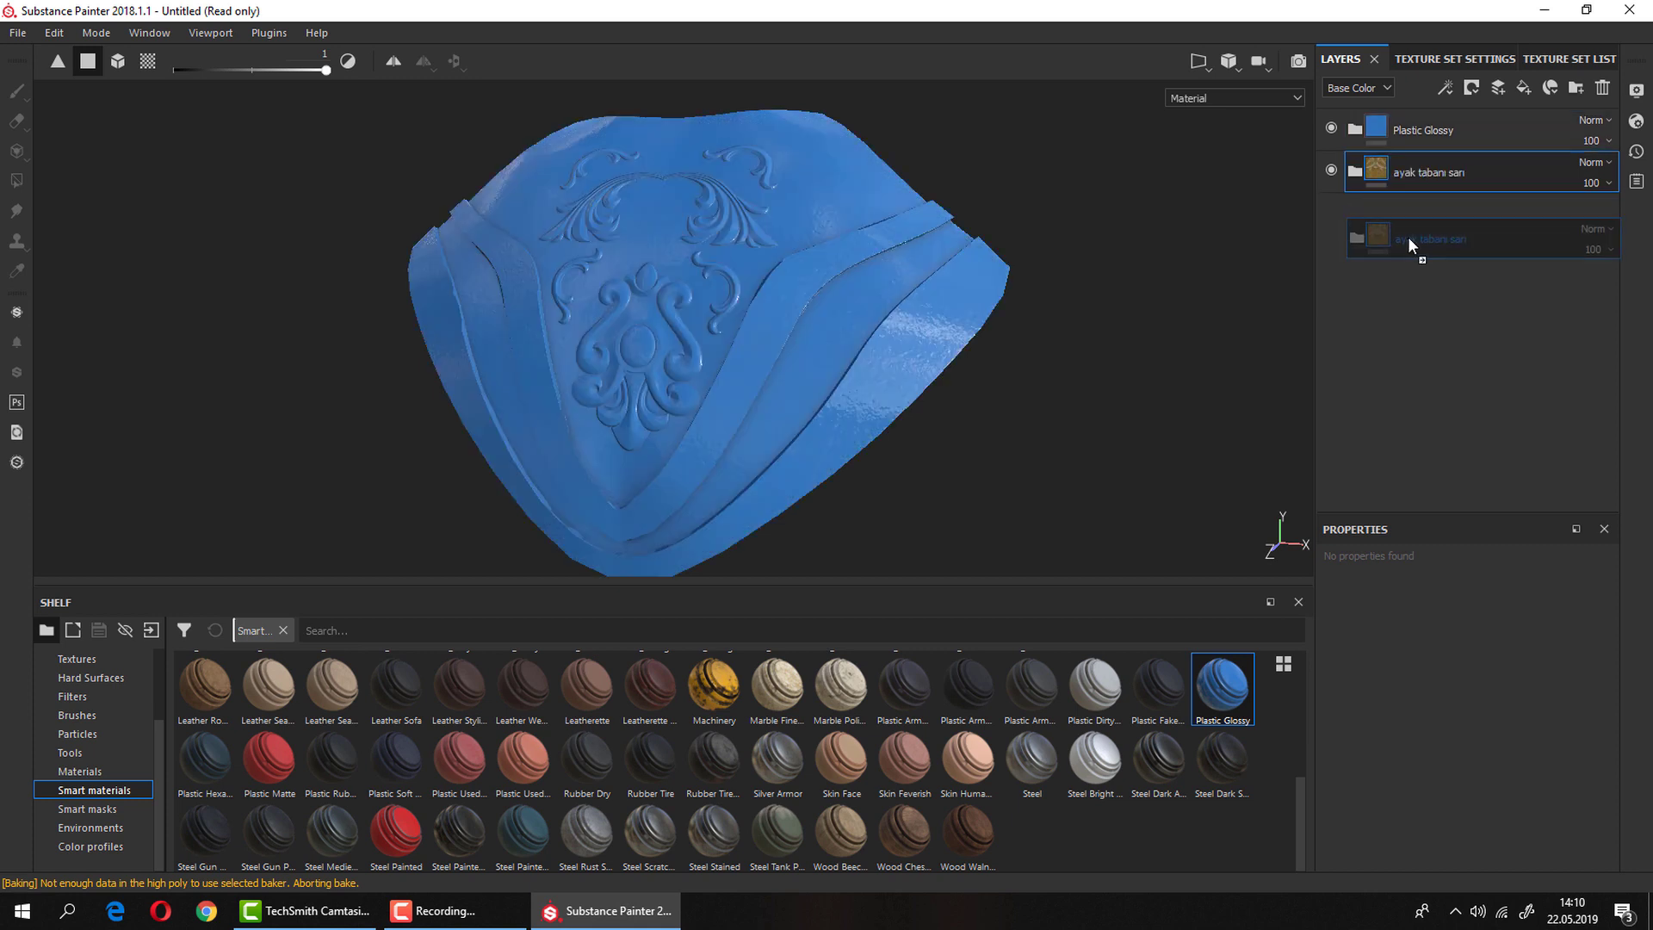
right_click(1406, 131)
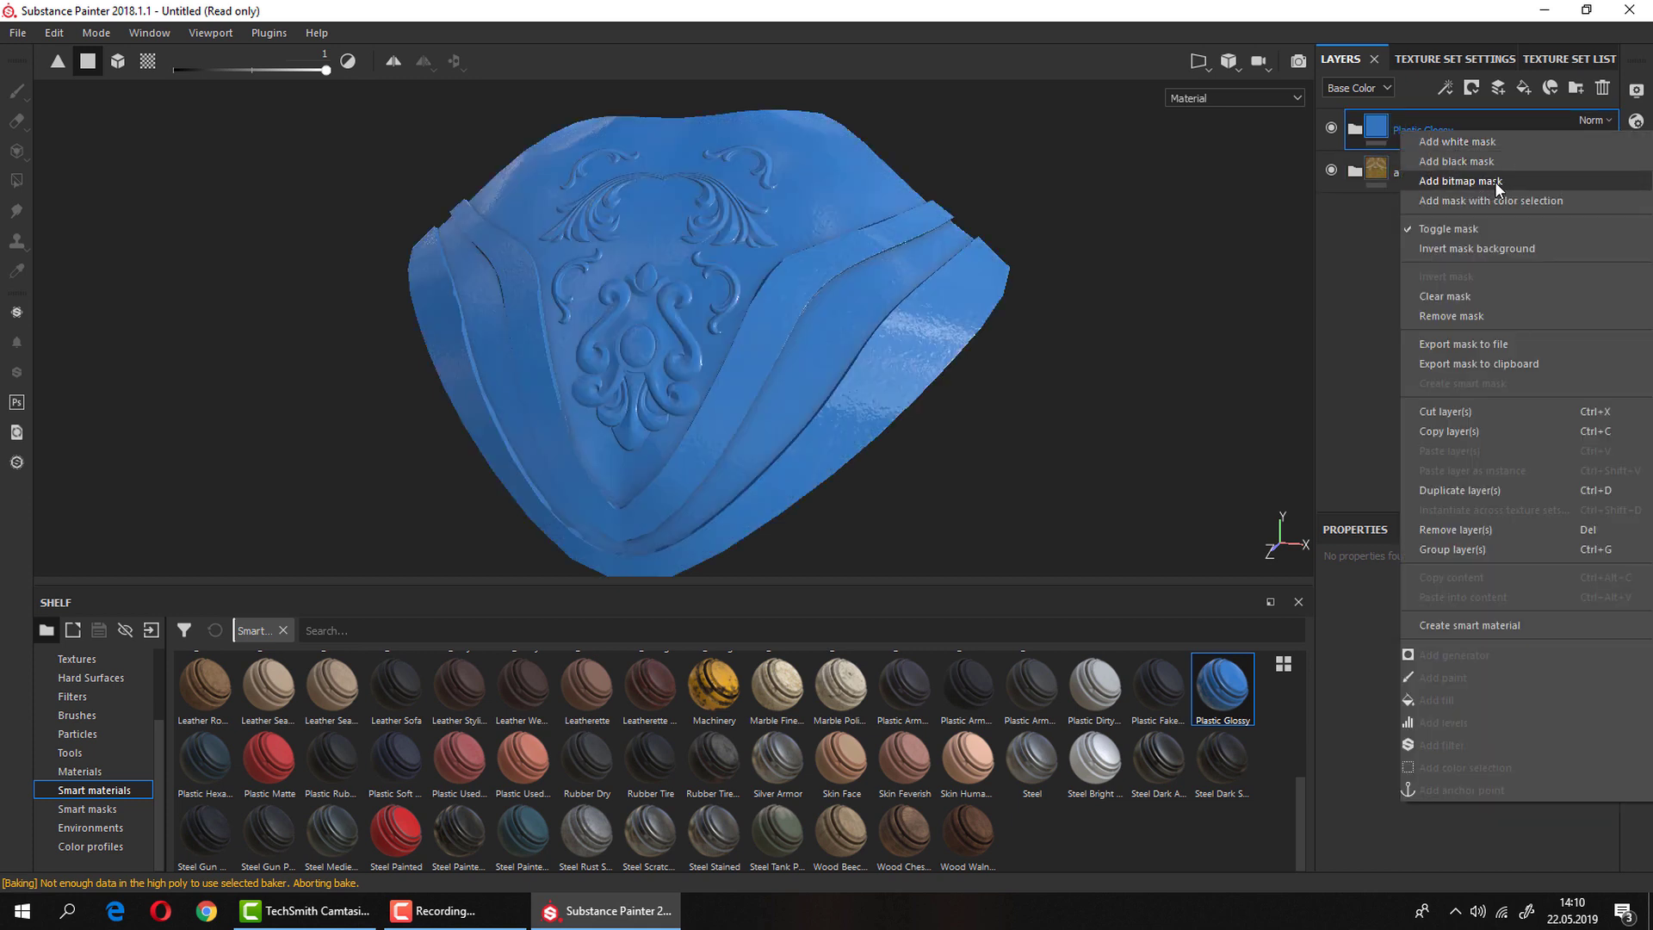
click(1481, 162)
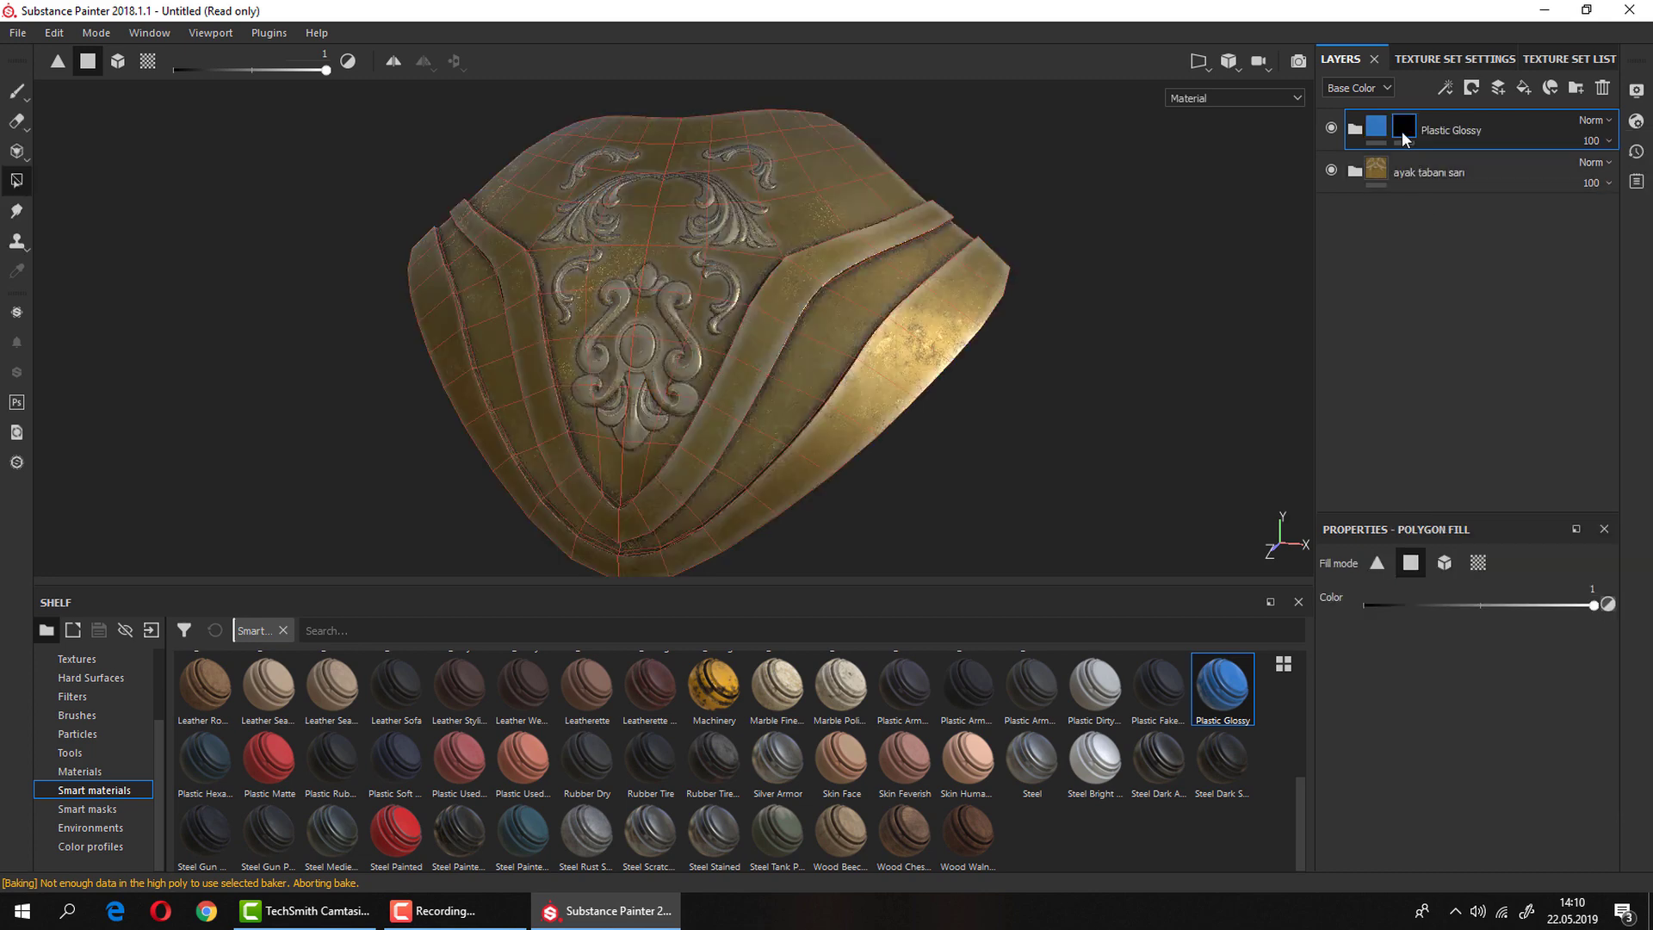
Pick the Fill particle preset and reveal blue on a 2x2 block of side-band quads.
click(77, 733)
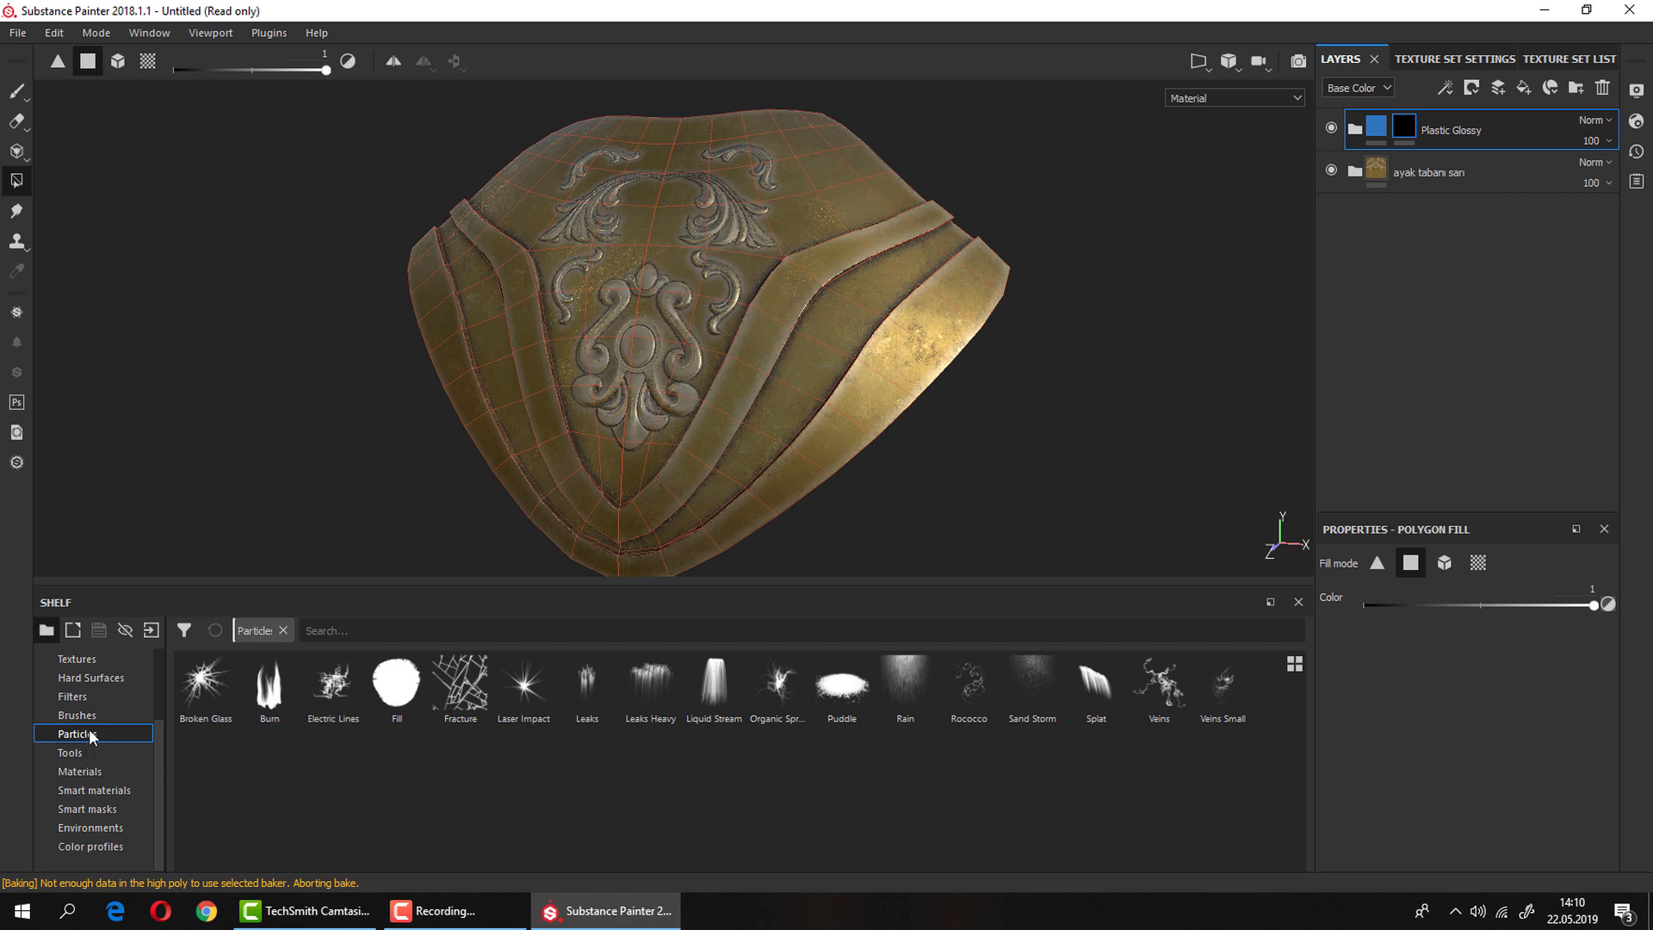
click(89, 716)
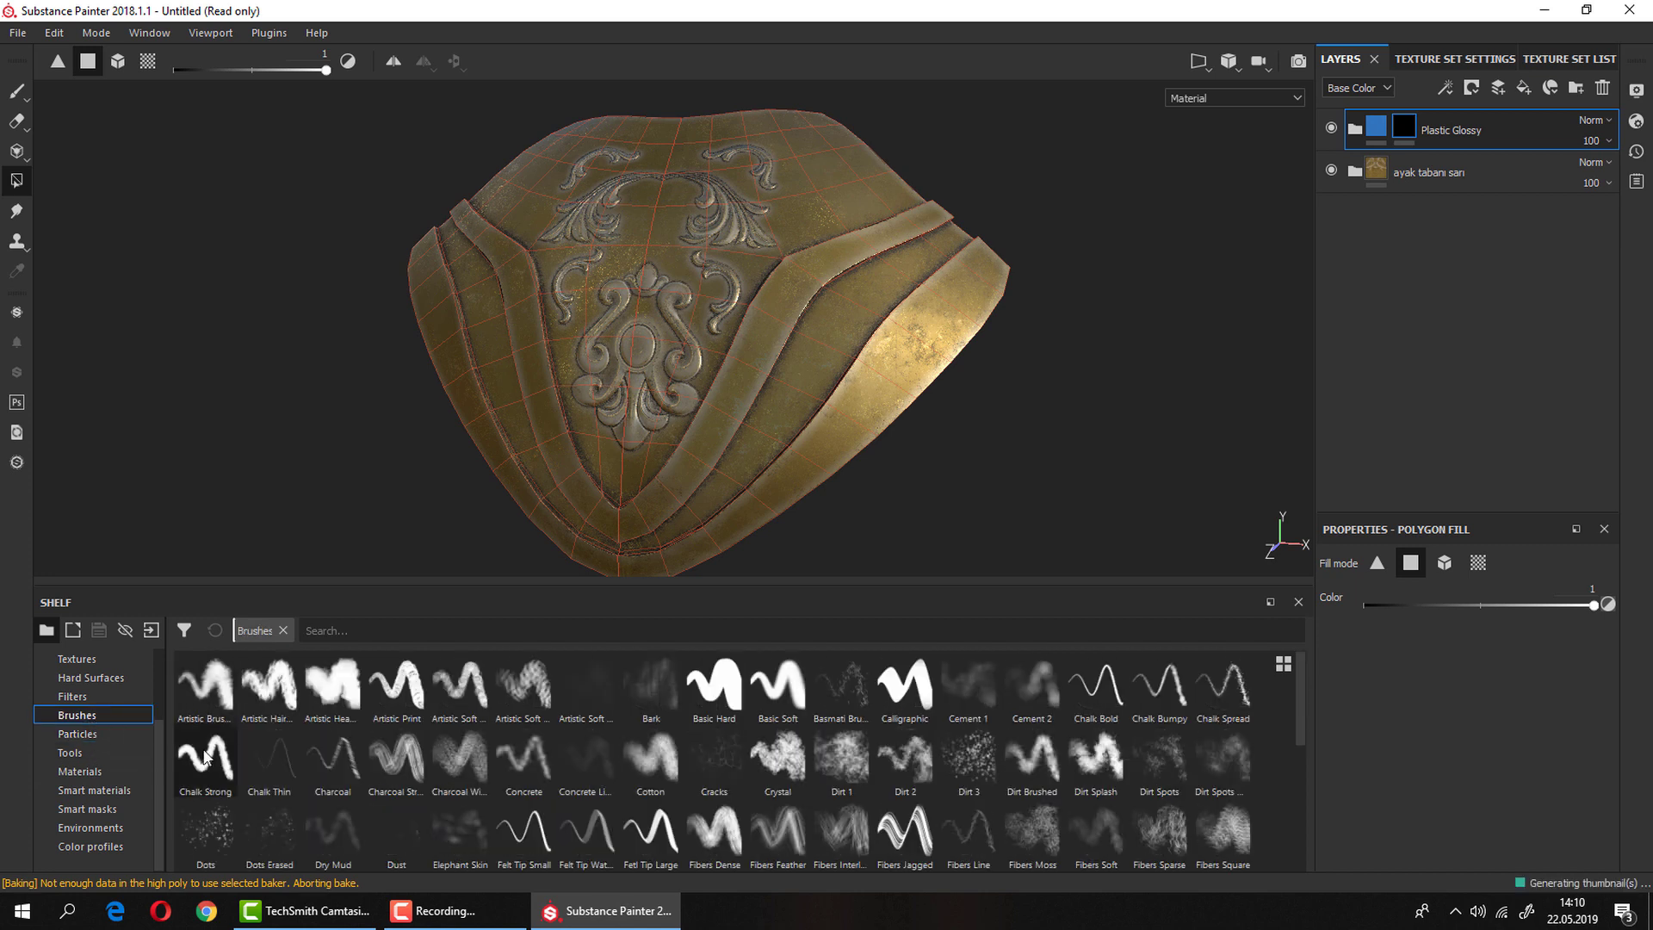
click(137, 730)
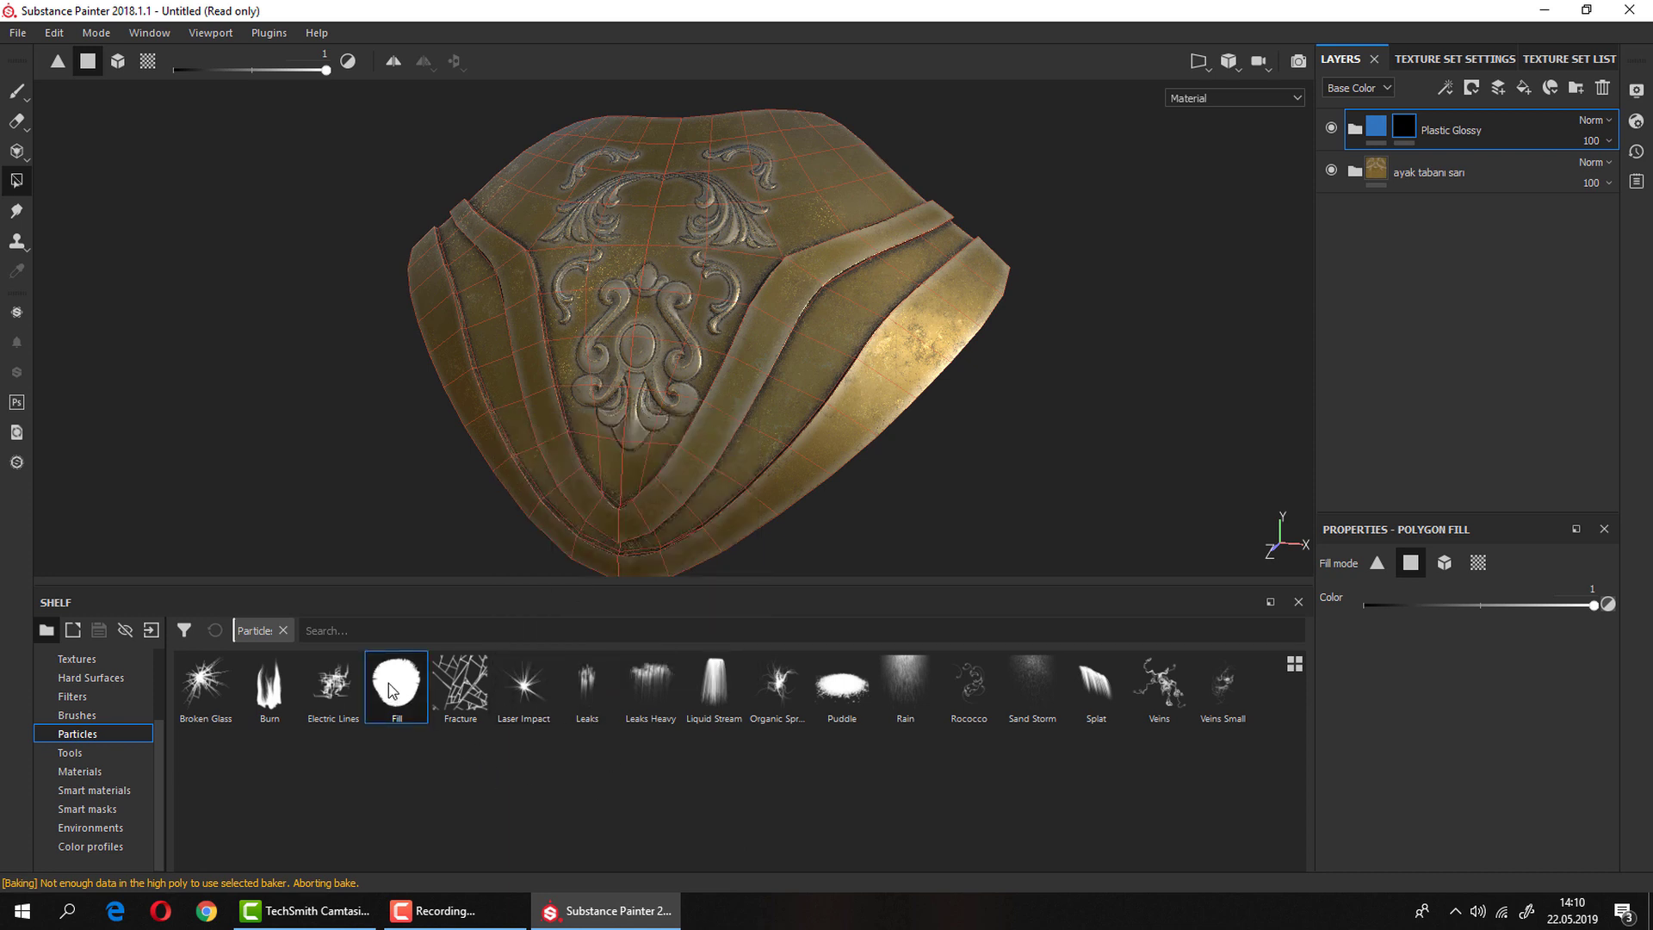
scroll(770, 410, down, 2)
scroll(770, 409, up, 5)
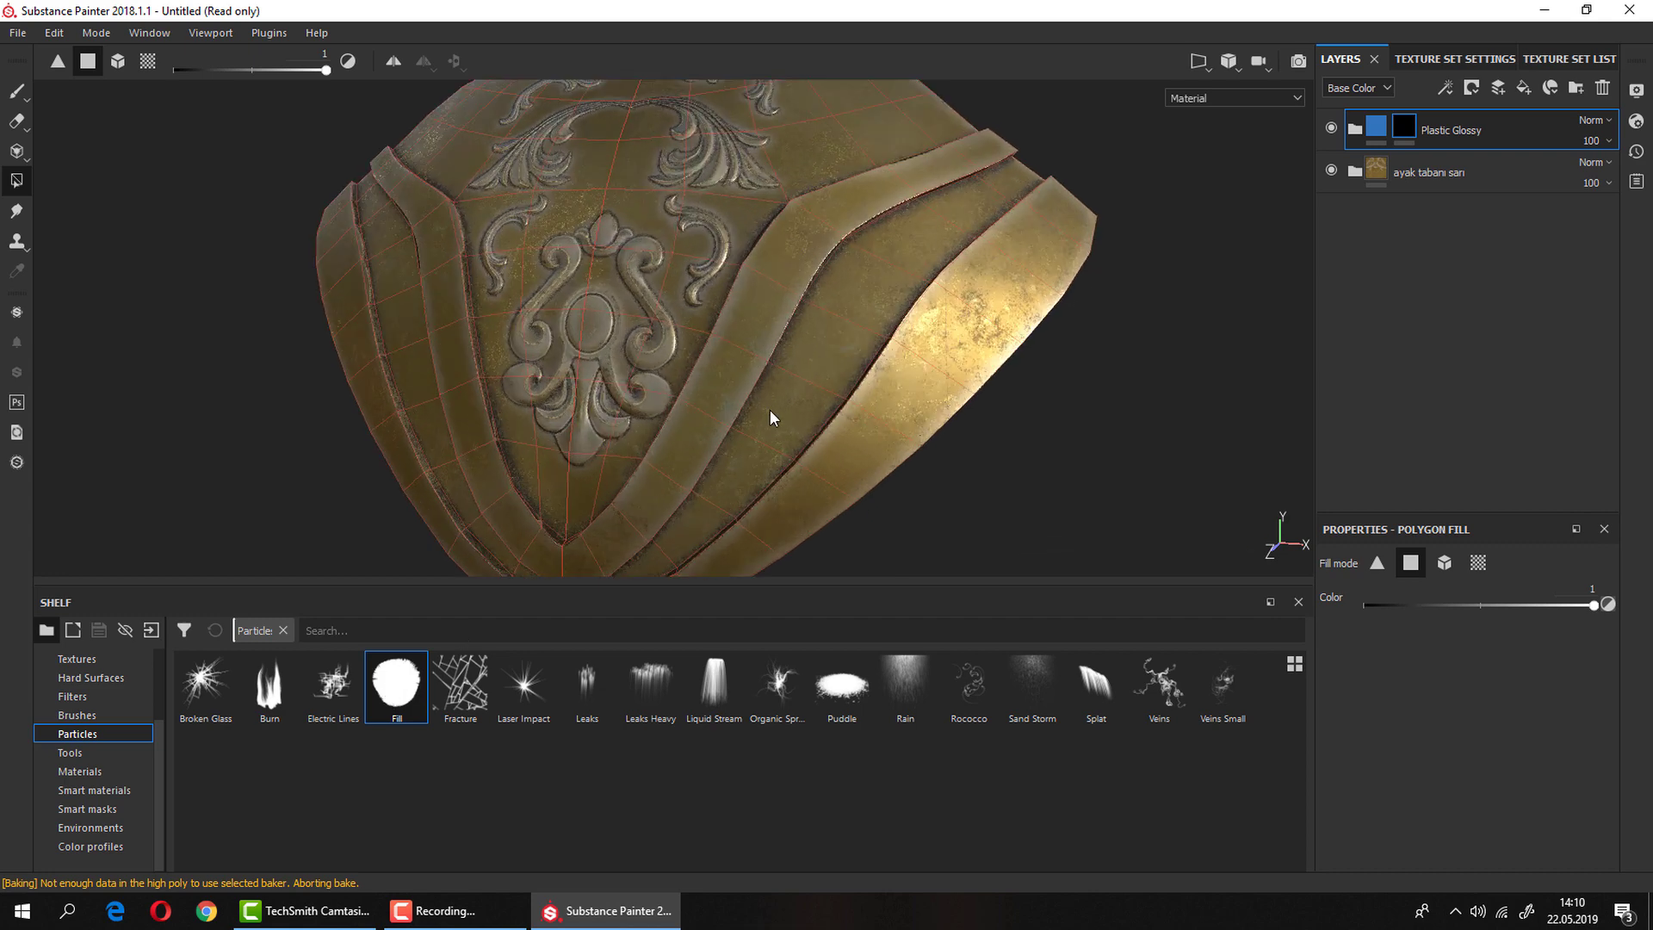
scroll(770, 409, up, 3)
alt+drag(771, 413, 706, 384)
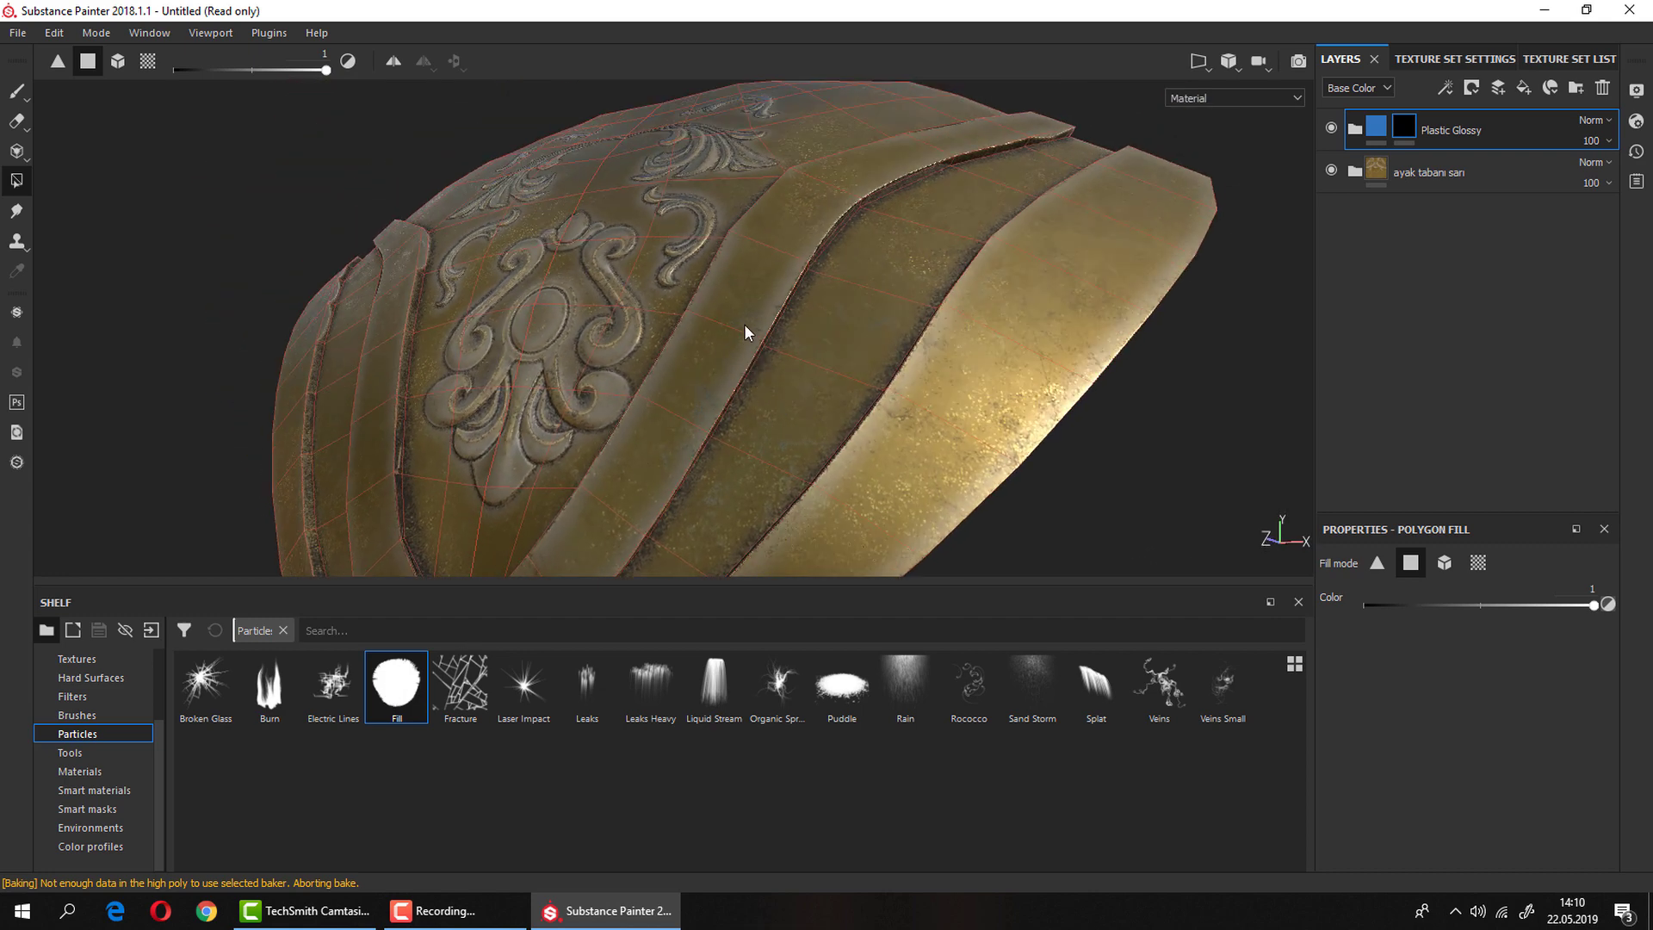
scroll(763, 344, down, 2)
drag(756, 303, 722, 386)
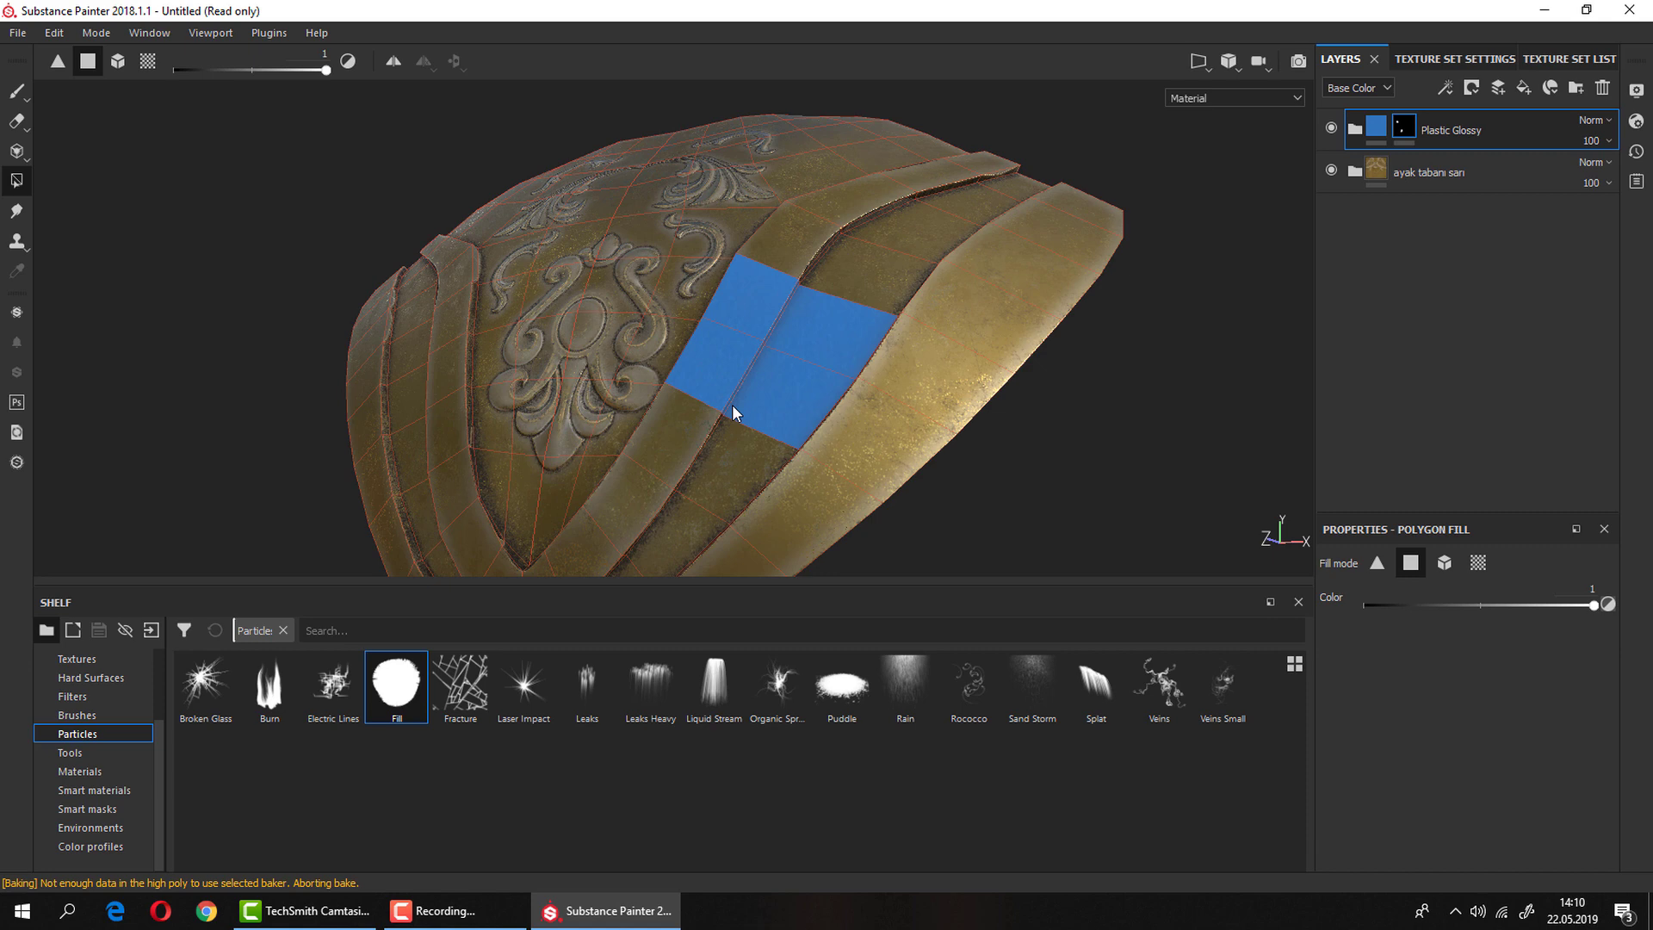
Fill one more quad below the block and a patch of faces near the upper ornament.
click(678, 398)
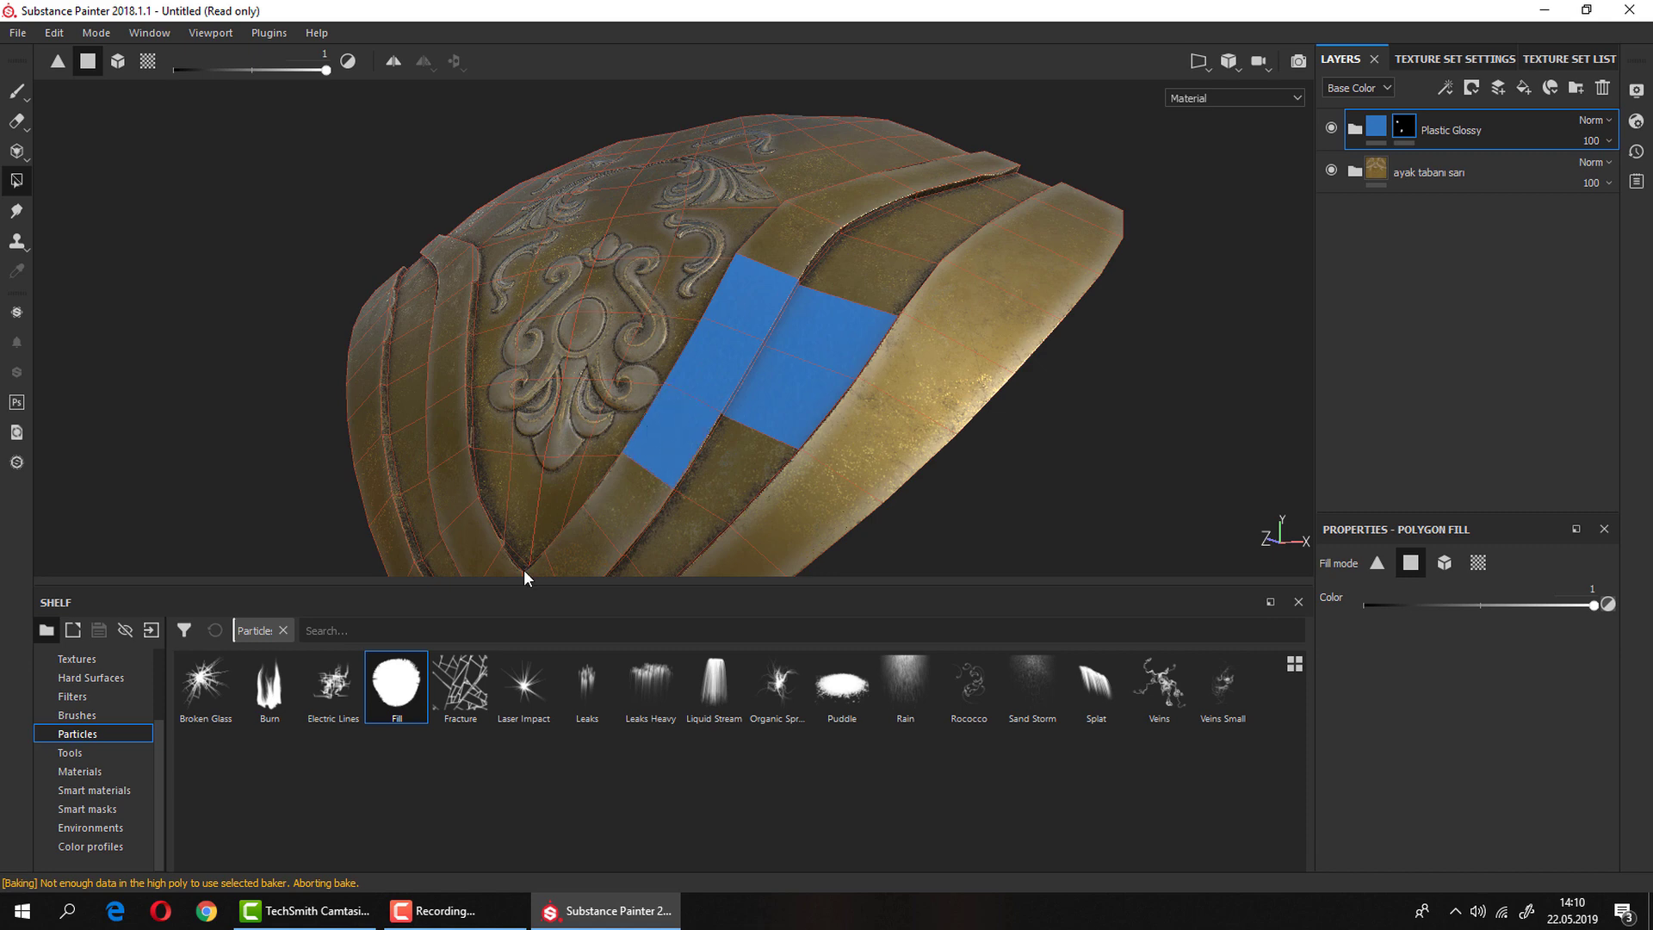
mouse_move(654, 418)
alt+mouse_down()
mouse_move(652, 402)
mouse_move(696, 418)
mouse_move(772, 345)
alt+mouse_up()
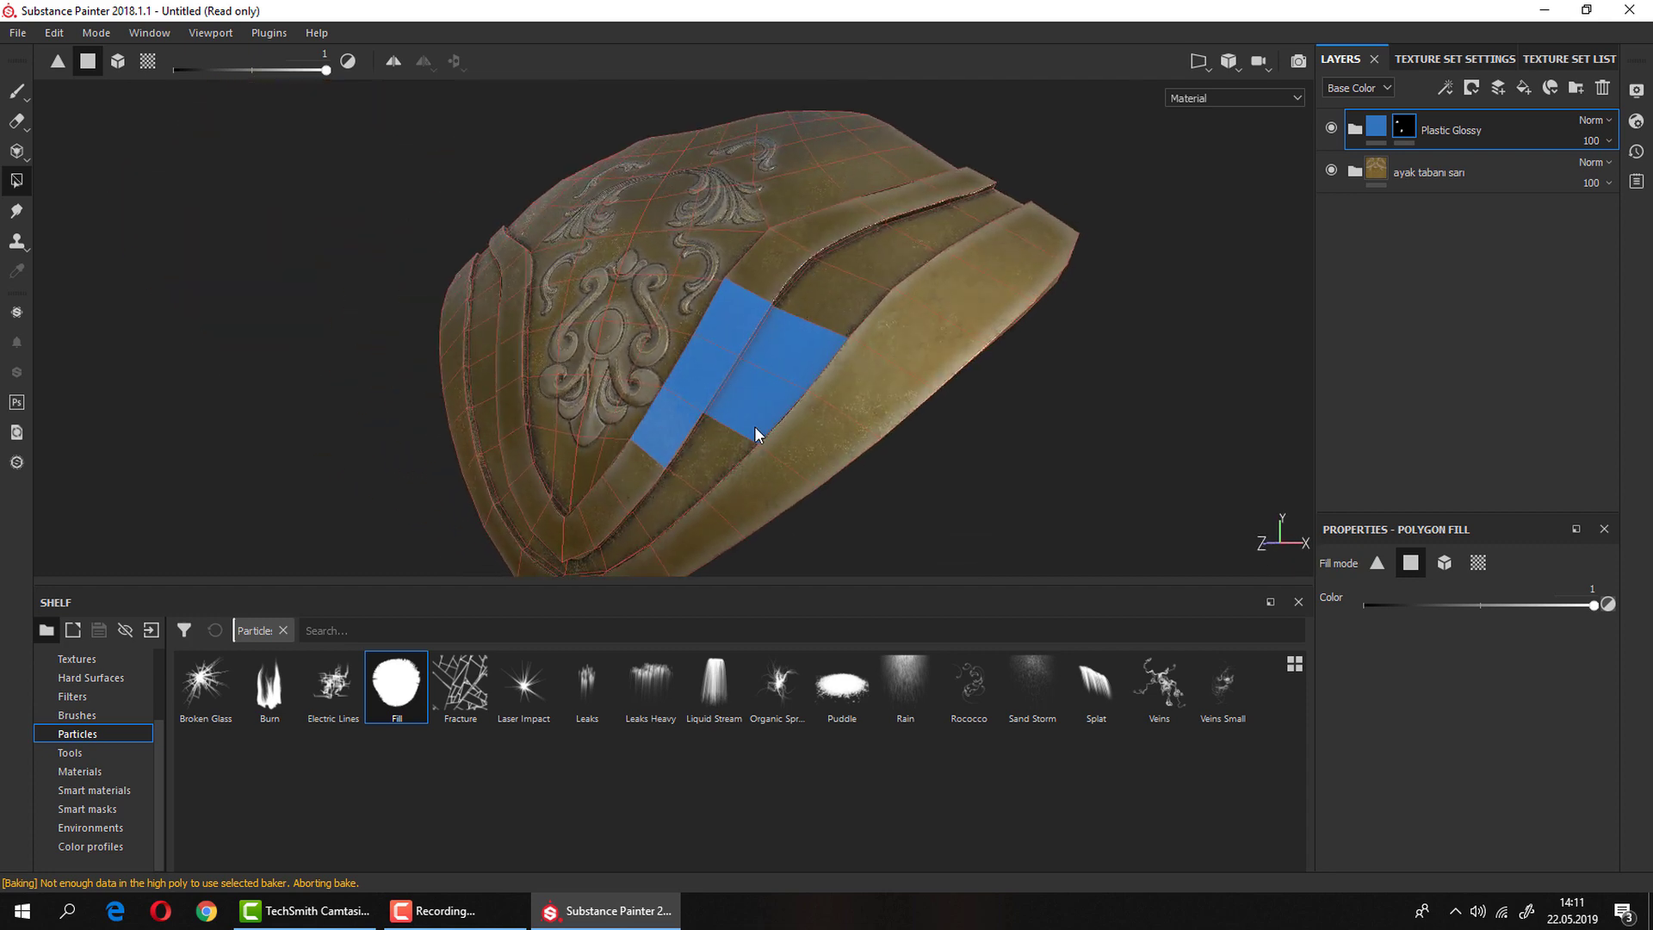
mouse_move(720, 474)
alt+mouse_down()
mouse_move(726, 385)
mouse_move(809, 252)
mouse_move(829, 475)
alt+mouse_up()
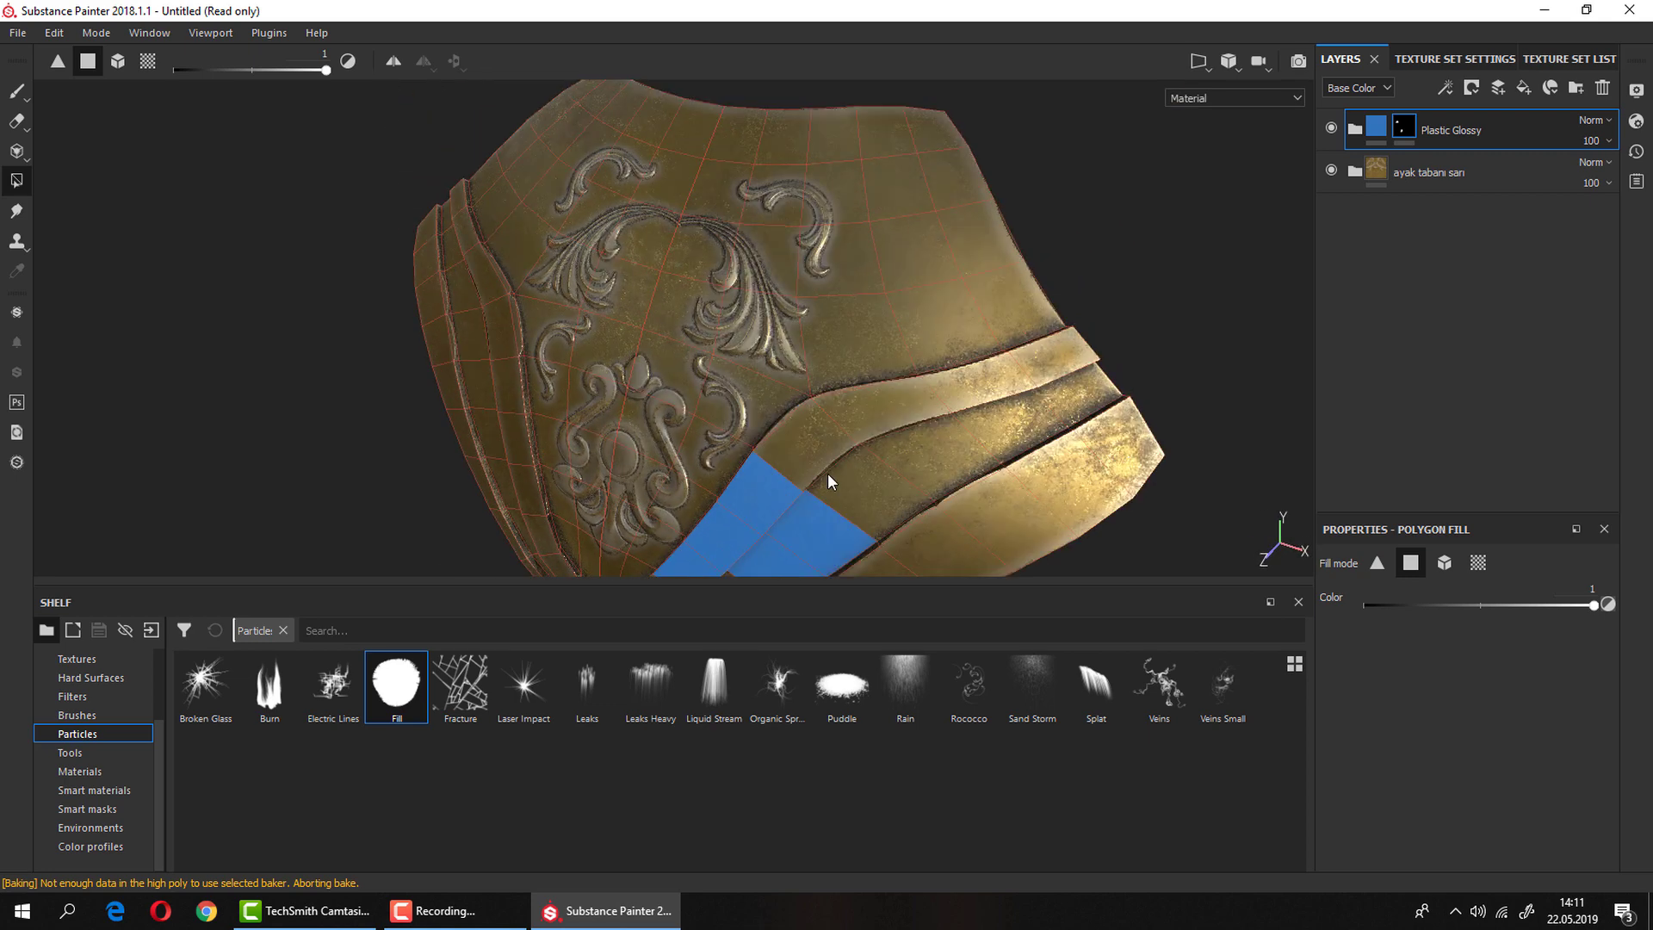
drag(896, 235, 735, 360)
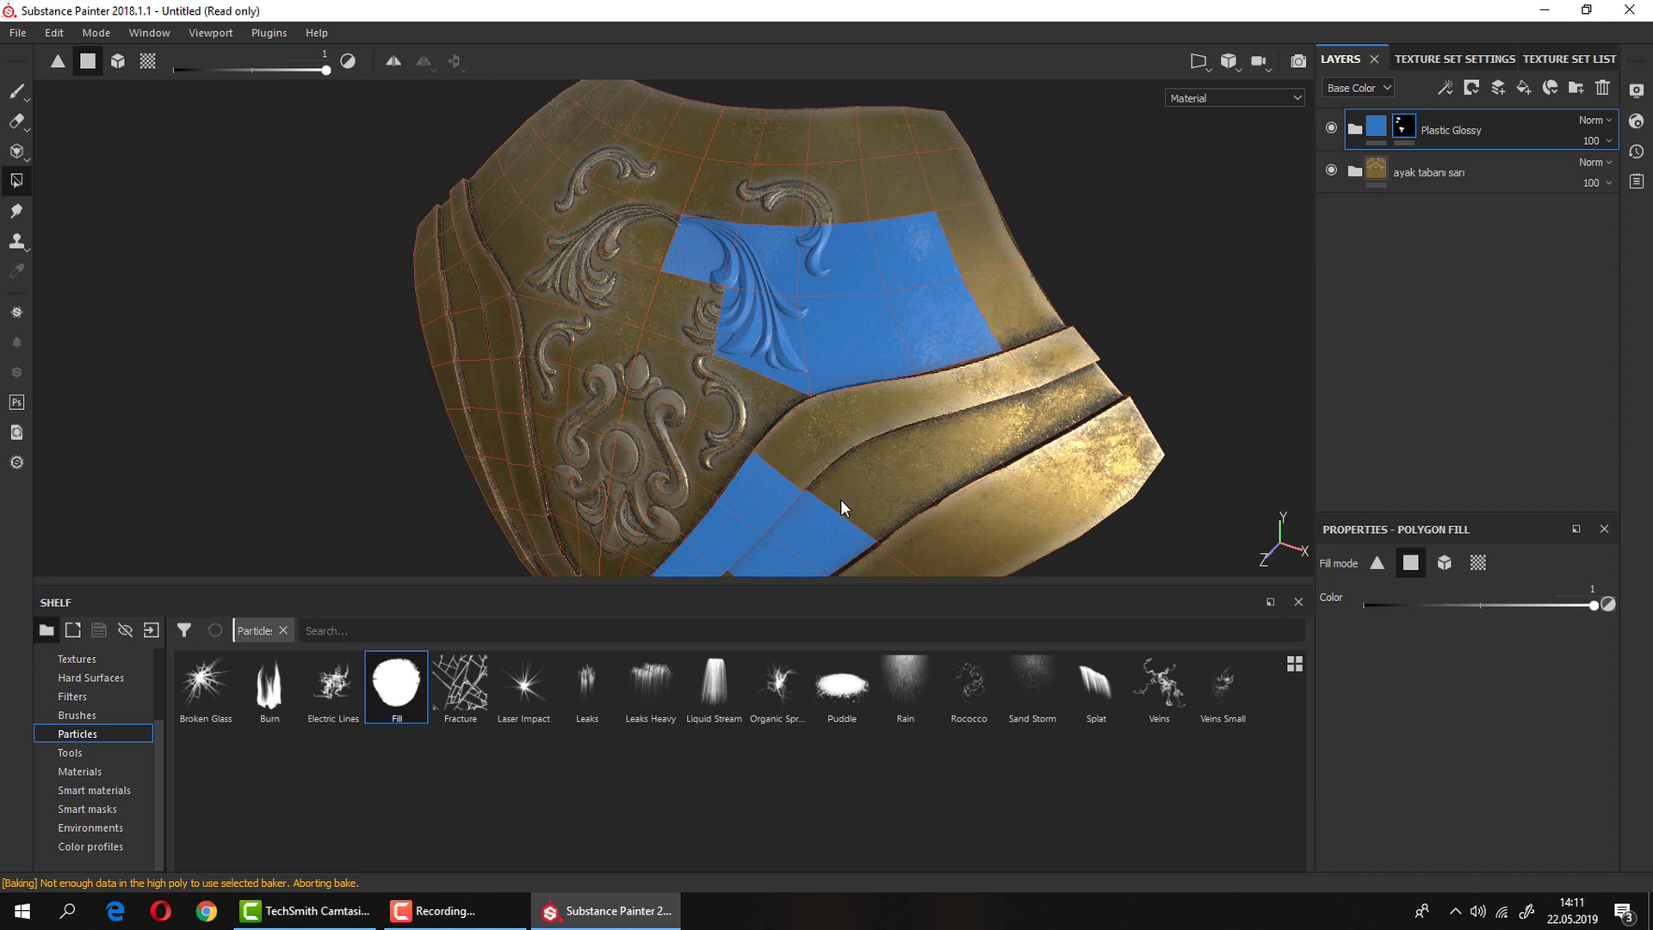
mouse_move(840, 499)
alt+mouse_down()
mouse_move(757, 256)
mouse_move(823, 388)
alt+mouse_up()
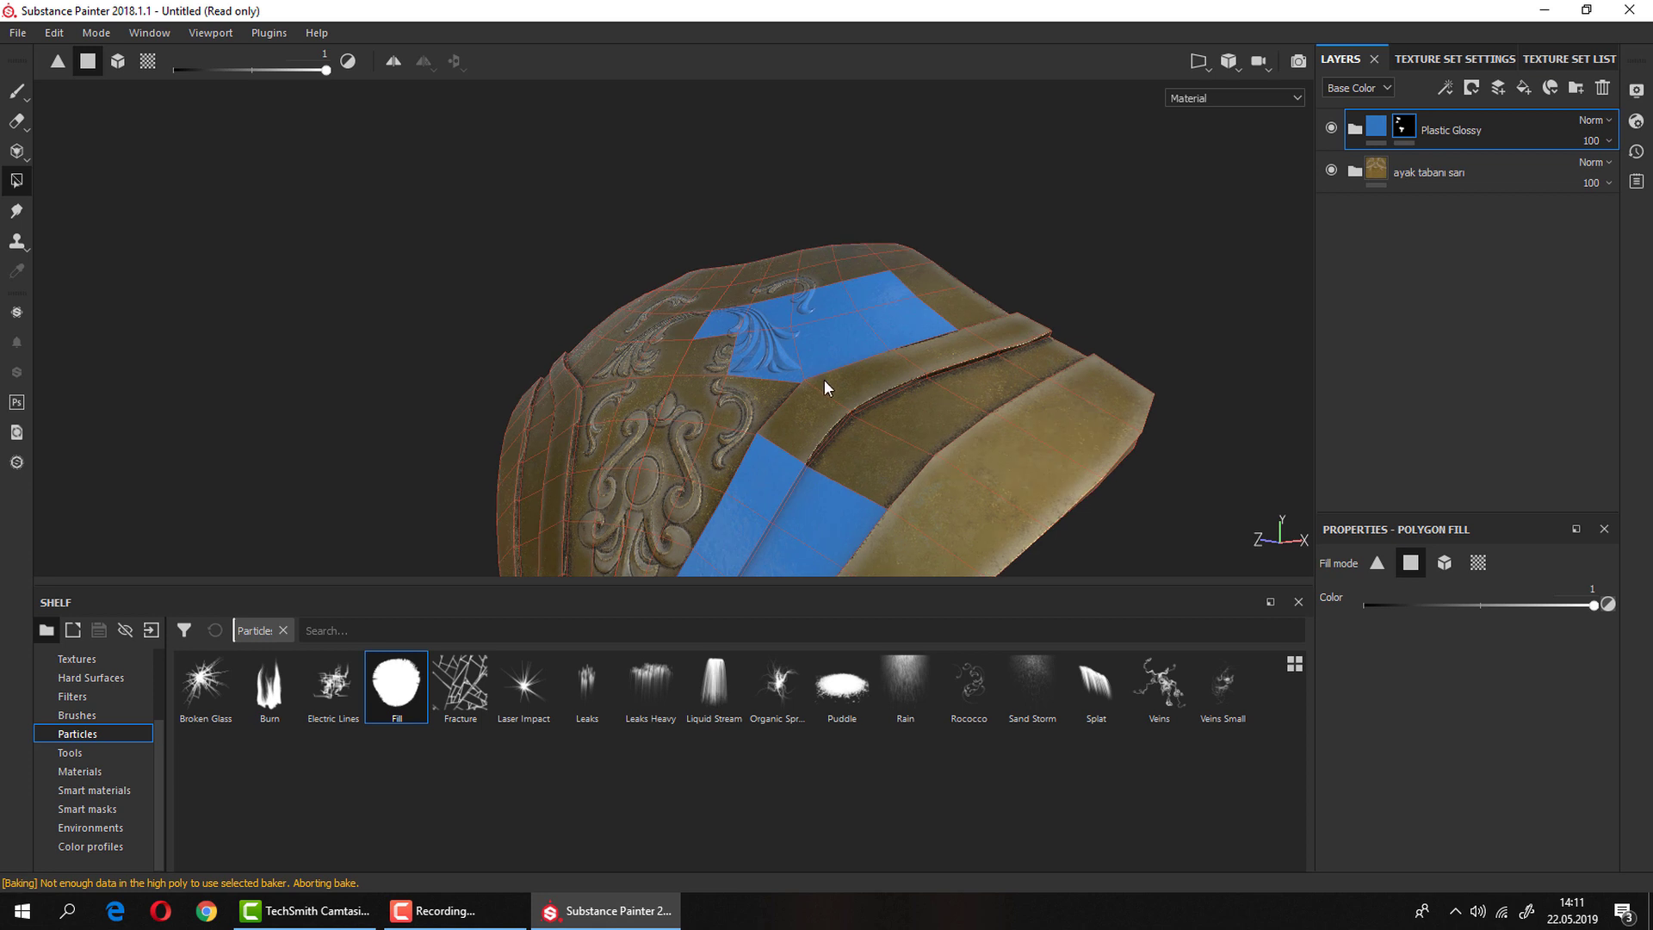